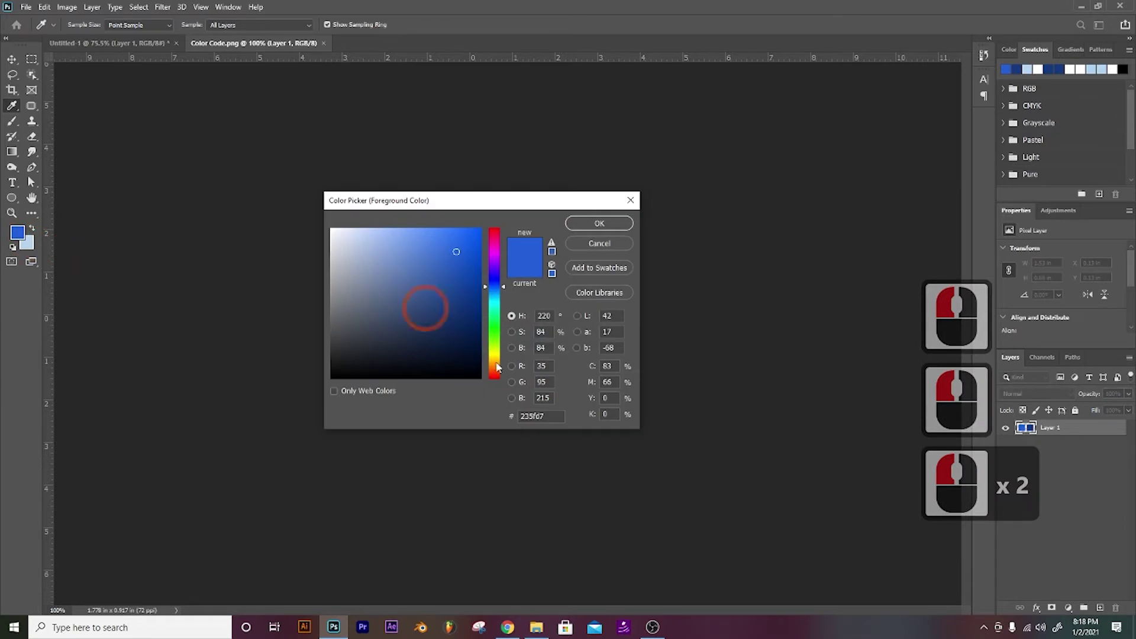
Step: Copy the bright blue hex code 235fd7 and return to the Untitled-1 ad document
{"action": "left_click_drag", "start_coordinate": [557, 419], "coordinate": [508, 422]}
{"action": "key", "text": "ctrl+c"}
{"action": "key", "text": "ctrl+c"}
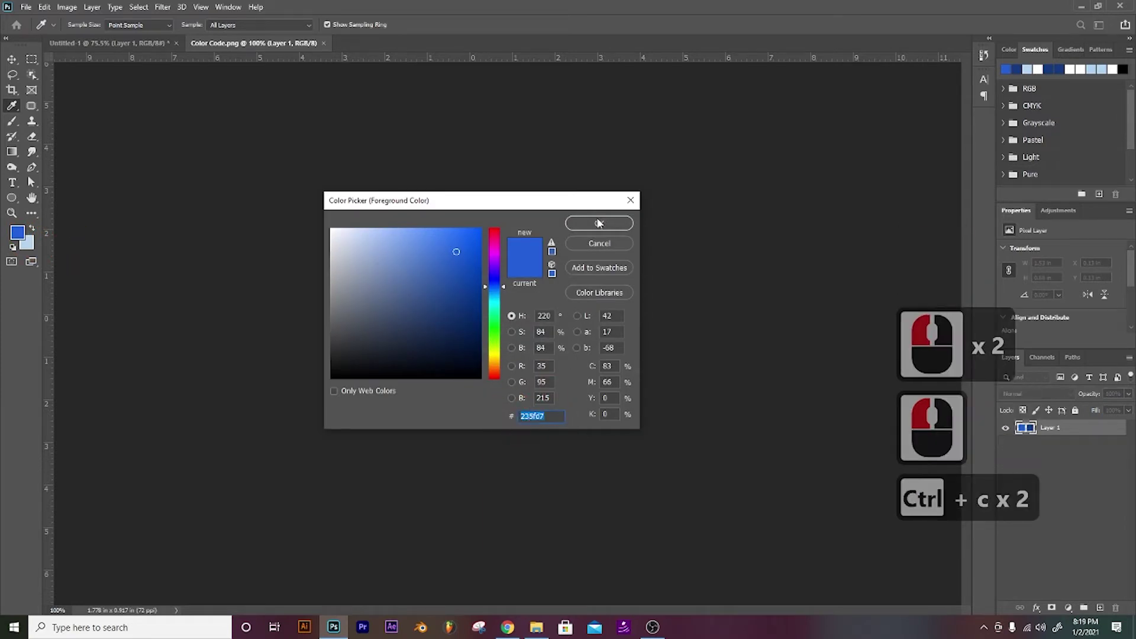
{"action": "left_click", "coordinate": [598, 224]}
{"action": "left_click", "coordinate": [110, 43]}
{"action": "left_click", "coordinate": [791, 262]}
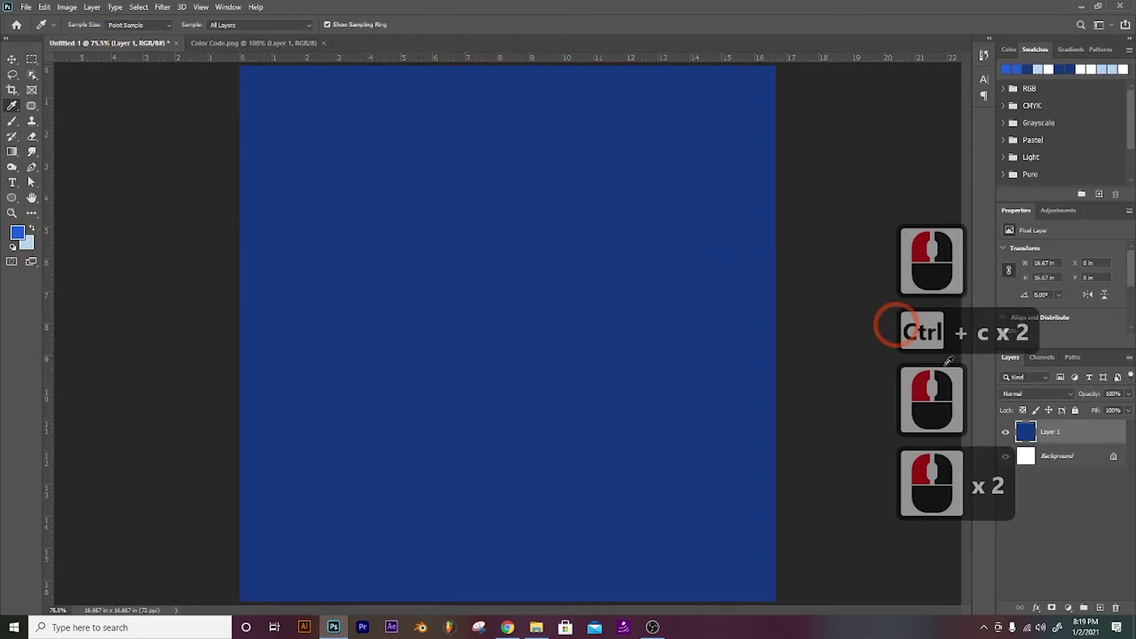
Step: Swap the layer's Color Overlay for a Gradient Overlay effect
{"action": "left_click", "coordinate": [1039, 609]}
{"action": "left_click", "coordinate": [1056, 562]}
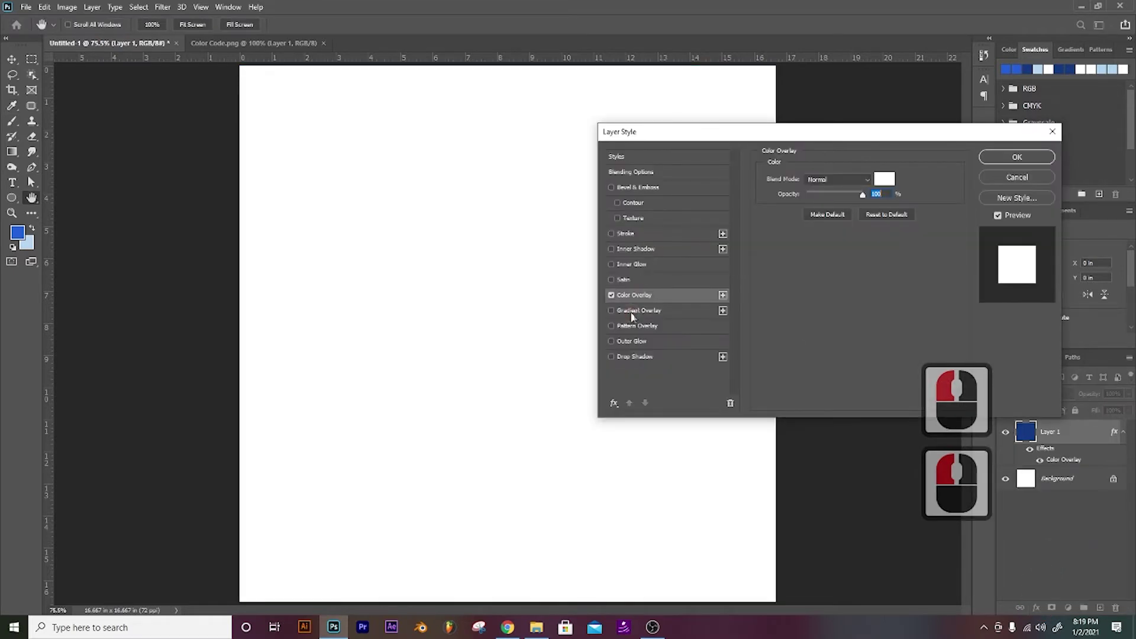
{"action": "left_click", "coordinate": [613, 310]}
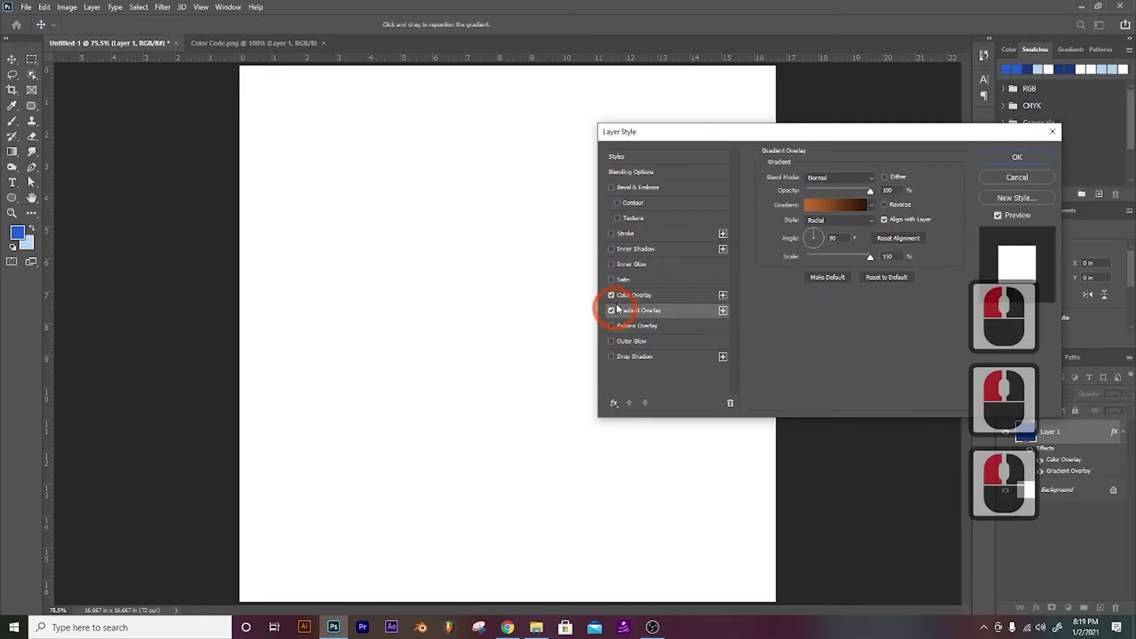
{"action": "left_click", "coordinate": [612, 296]}
Step: Set the radial gradient's left stop to 235fd7 and apply the overlay
{"action": "left_click", "coordinate": [837, 205]}
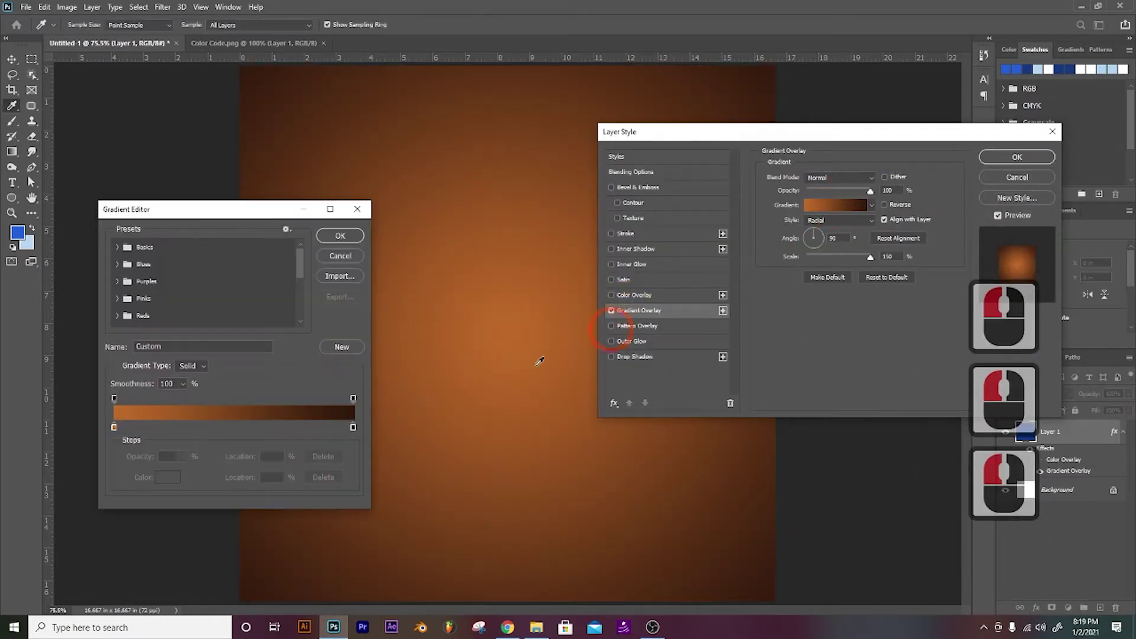
{"action": "double_click", "coordinate": [114, 427]}
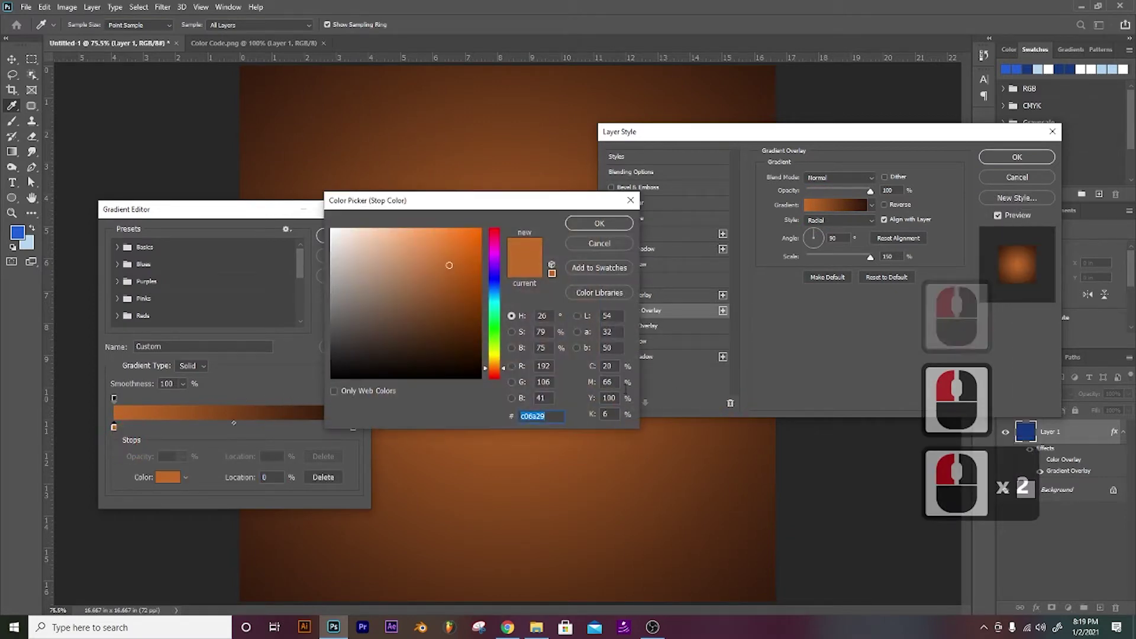
{"action": "key", "text": "ctrl+v"}
{"action": "left_click", "coordinate": [599, 223]}
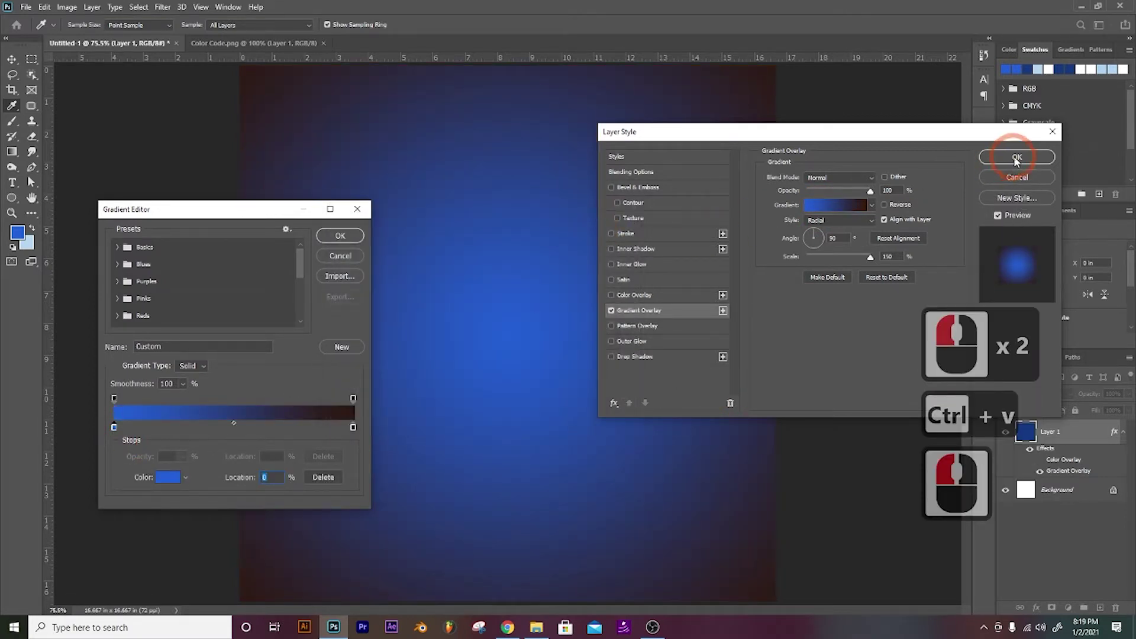
{"action": "left_click", "coordinate": [825, 203]}
{"action": "left_click", "coordinate": [340, 236]}
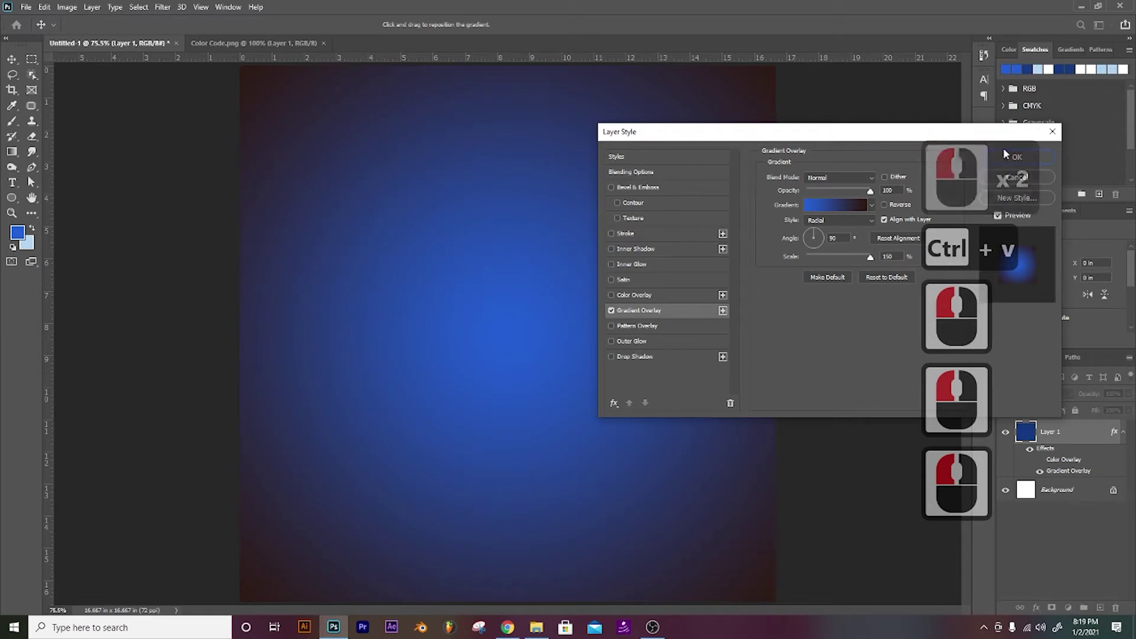
{"action": "left_click", "coordinate": [1018, 156]}
{"action": "left_click", "coordinate": [271, 44]}
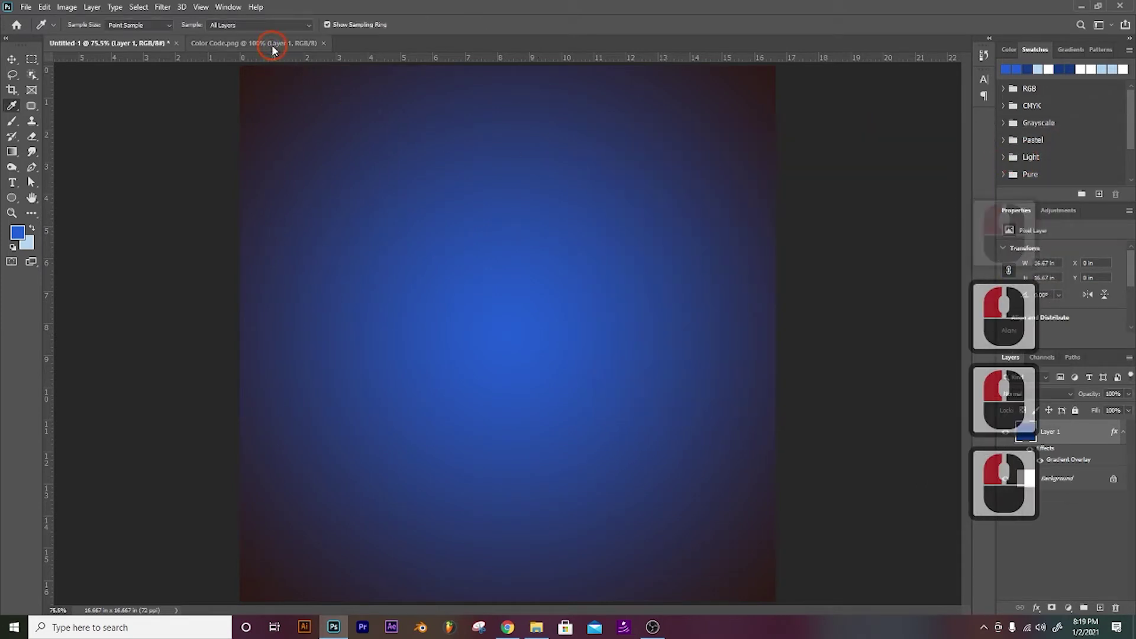
Step: Eyedrop the dark blue square and copy its hex code 163a84
{"action": "left_click", "coordinate": [529, 324]}
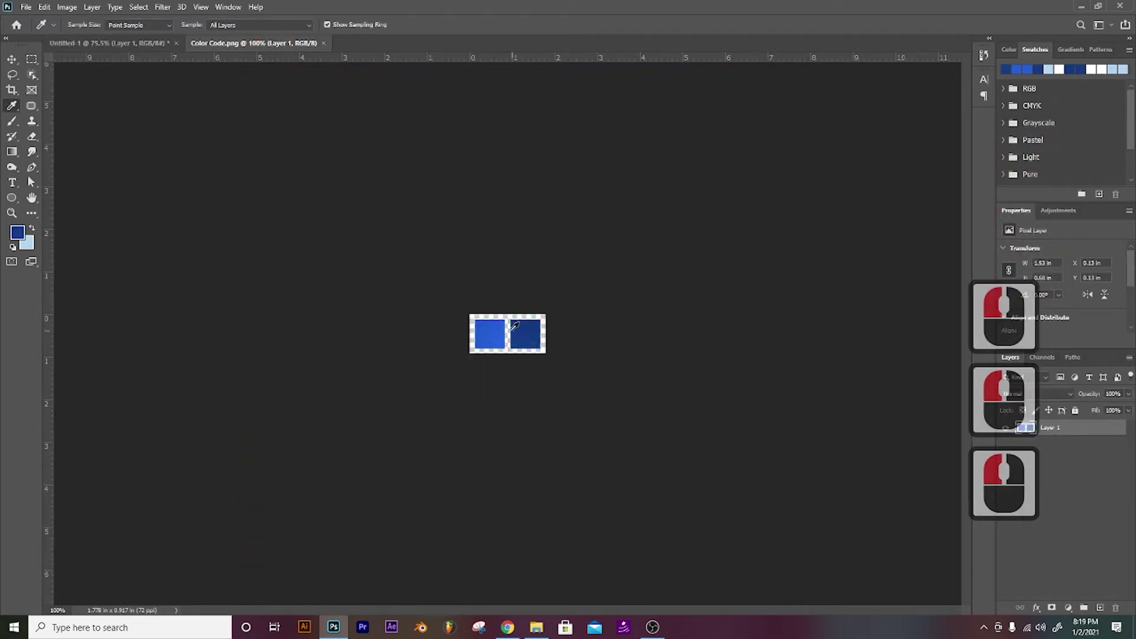
{"action": "double_click", "coordinate": [18, 232]}
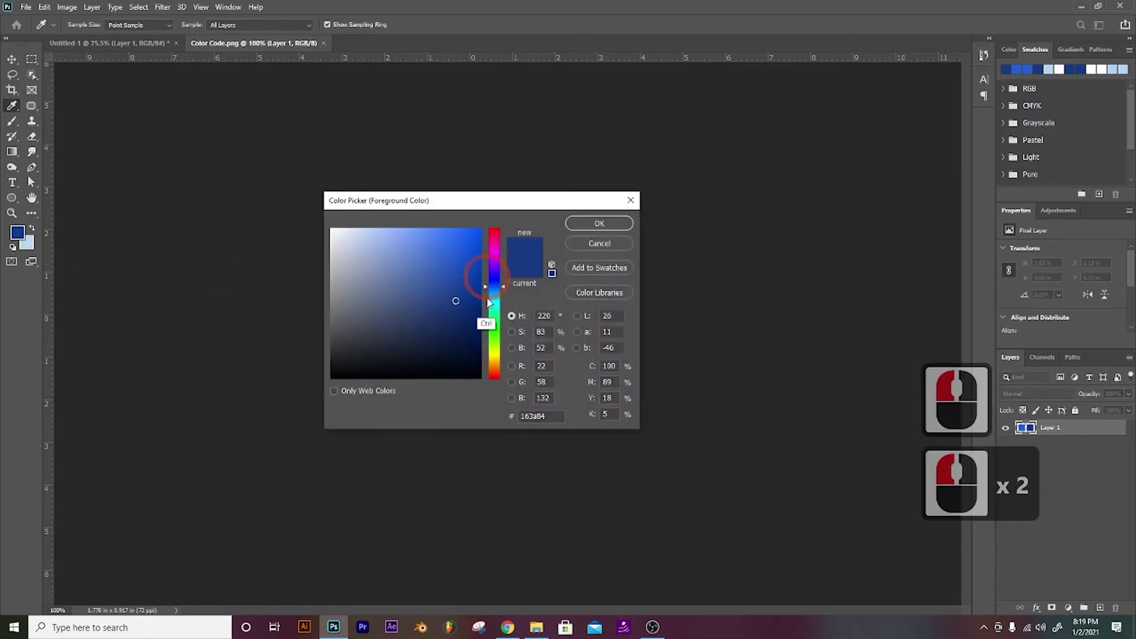
{"action": "double_click", "coordinate": [523, 422]}
{"action": "key", "text": "ctrl+c"}
{"action": "key", "text": "ctrl+c"}
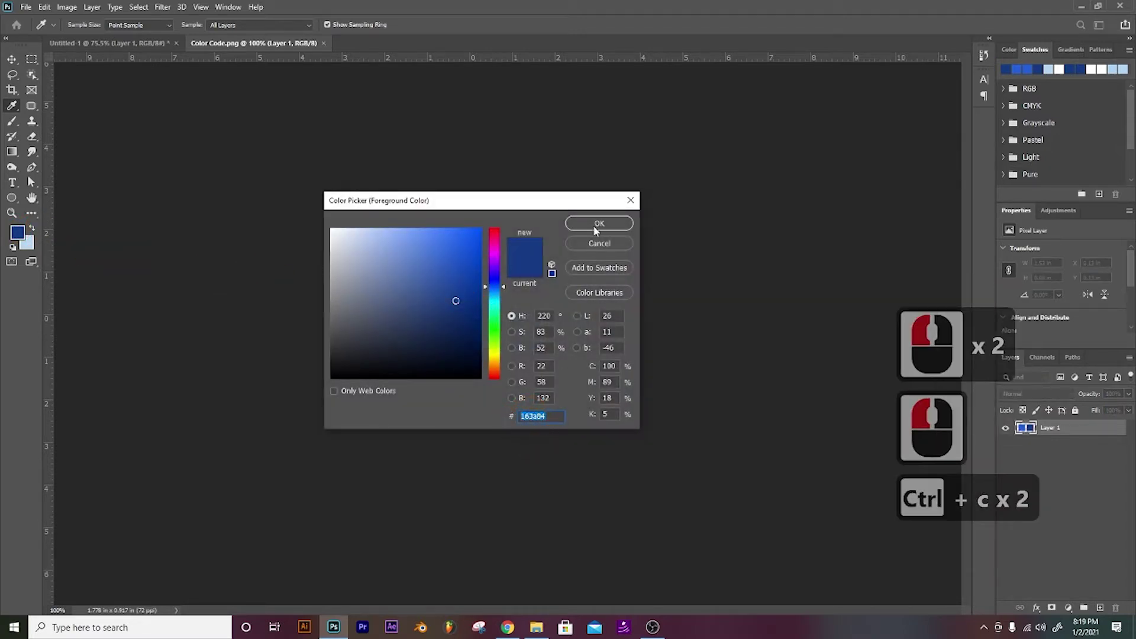
{"action": "left_click", "coordinate": [598, 223]}
{"action": "left_click", "coordinate": [88, 43]}
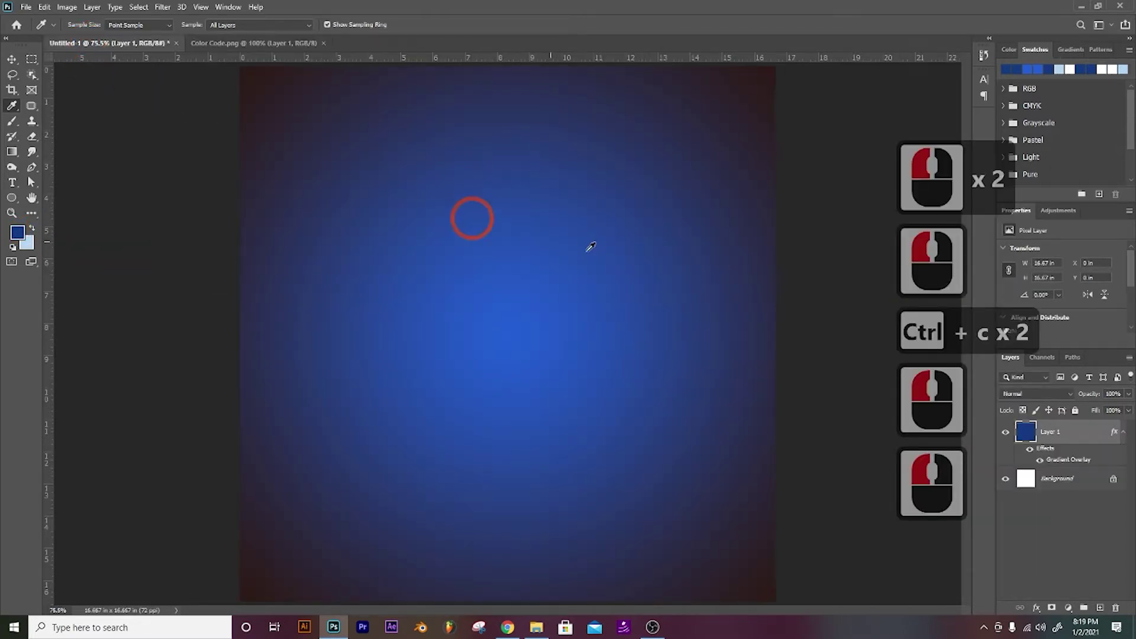
Step: Set the gradient overlay's right stop to dark blue 163a84
{"action": "double_click", "coordinate": [1056, 461]}
{"action": "left_click", "coordinate": [878, 278]}
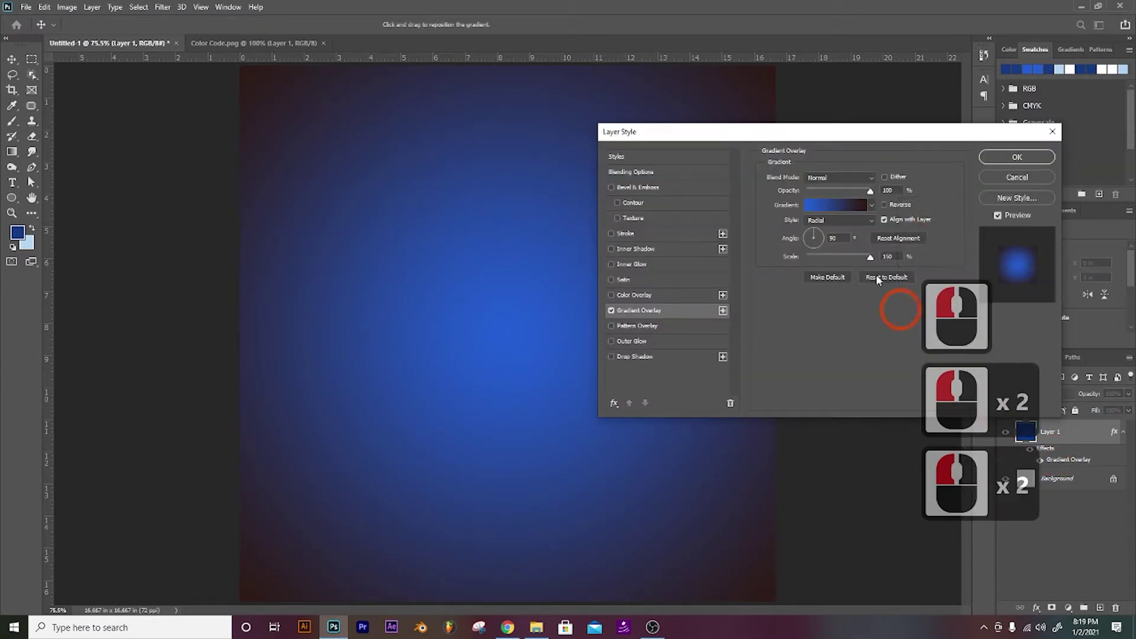
{"action": "left_click", "coordinate": [842, 207]}
{"action": "left_click", "coordinate": [353, 427]}
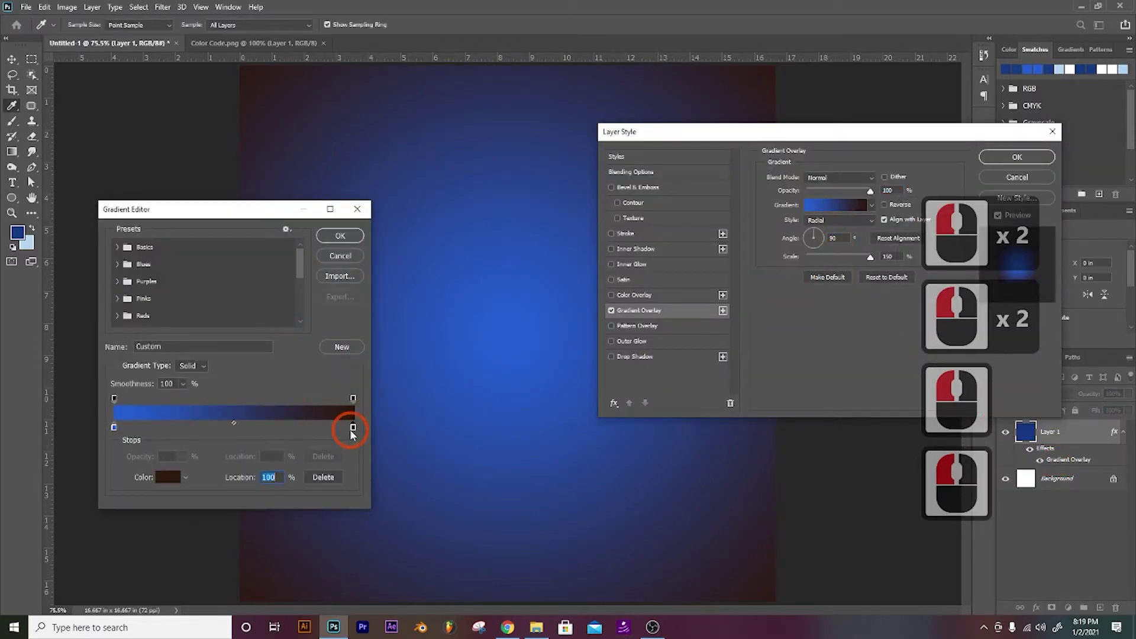
{"action": "left_click", "coordinate": [171, 476]}
{"action": "key", "text": "ctrl+v"}
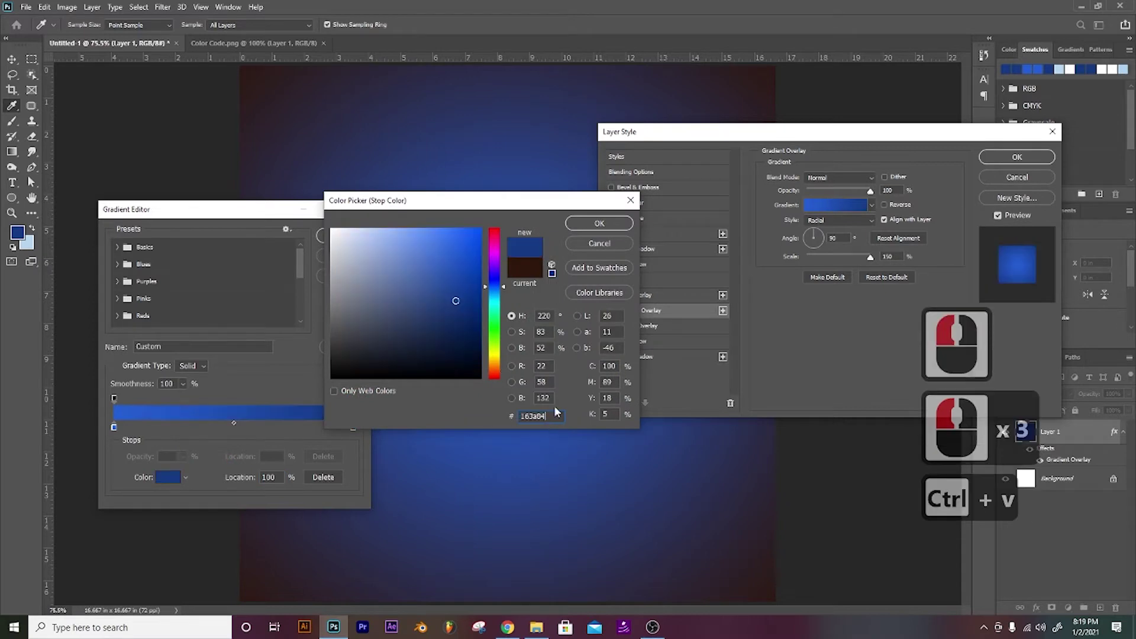
{"action": "left_click", "coordinate": [599, 223]}
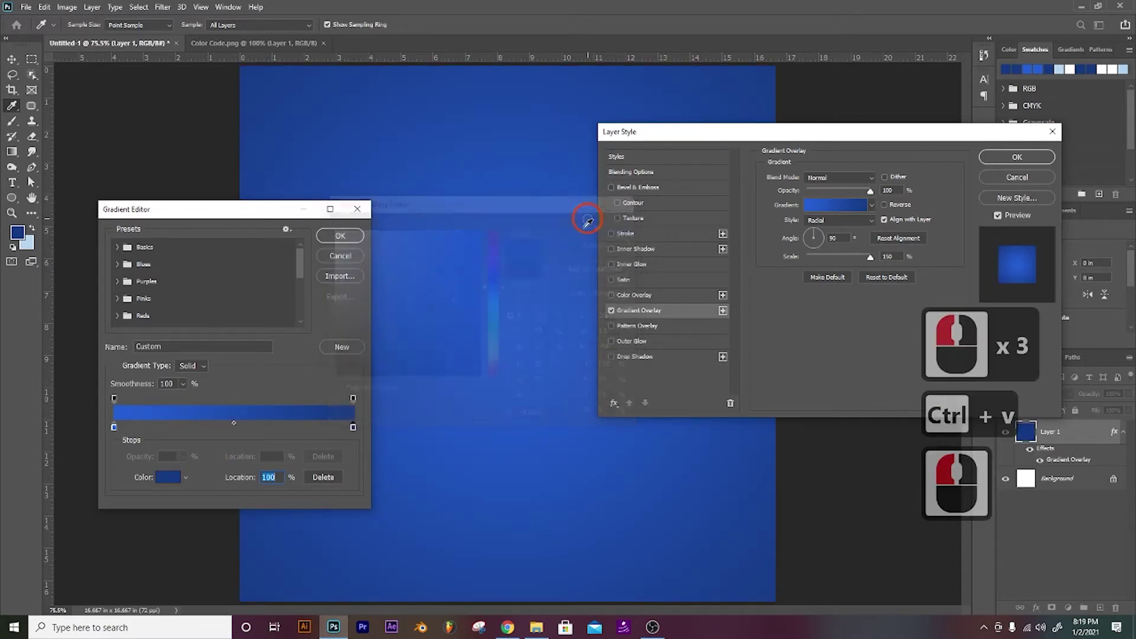
Step: Set the left stop to light blue 376dd8 and apply the updated gradient
{"action": "double_click", "coordinate": [114, 426]}
{"action": "left_click", "coordinate": [441, 239]}
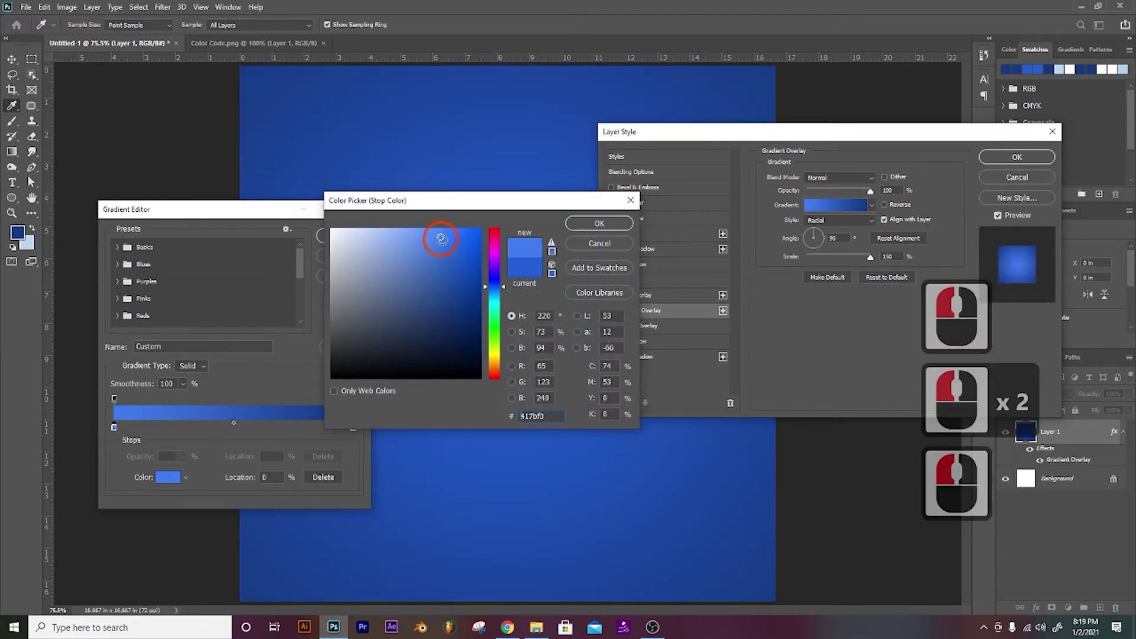
{"action": "left_click", "coordinate": [439, 254]}
{"action": "left_click", "coordinate": [443, 251]}
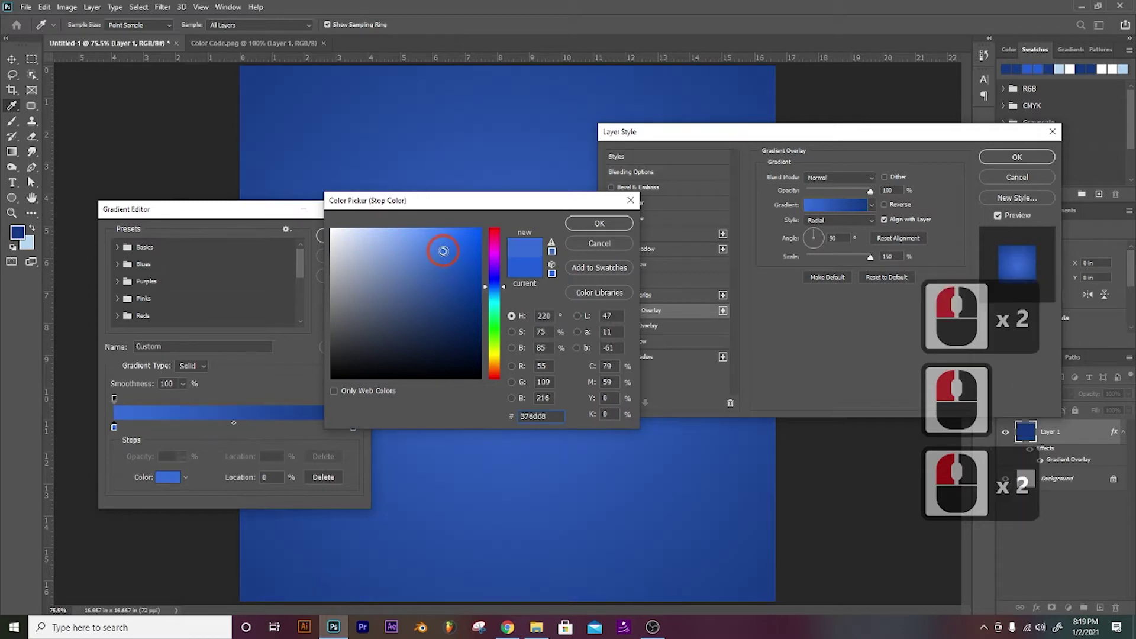
{"action": "left_click", "coordinate": [597, 223]}
{"action": "left_click", "coordinate": [346, 234]}
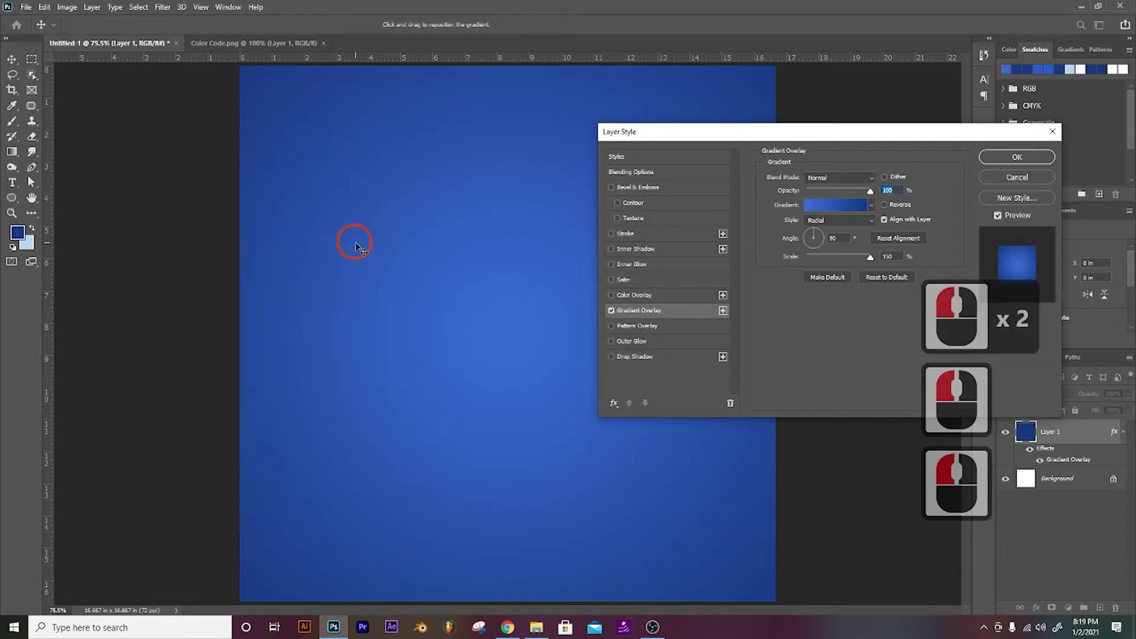
{"action": "left_click", "coordinate": [1016, 157]}
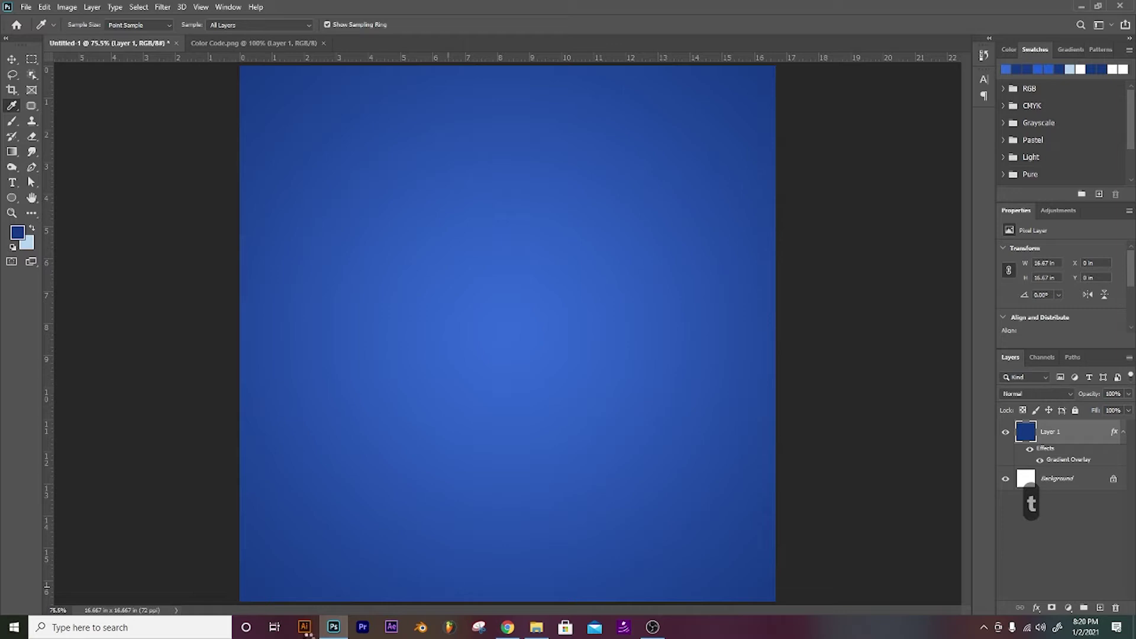
Step: Open the shoe photo pexels-pixabay-40662.jpg
{"action": "key", "text": "t"}
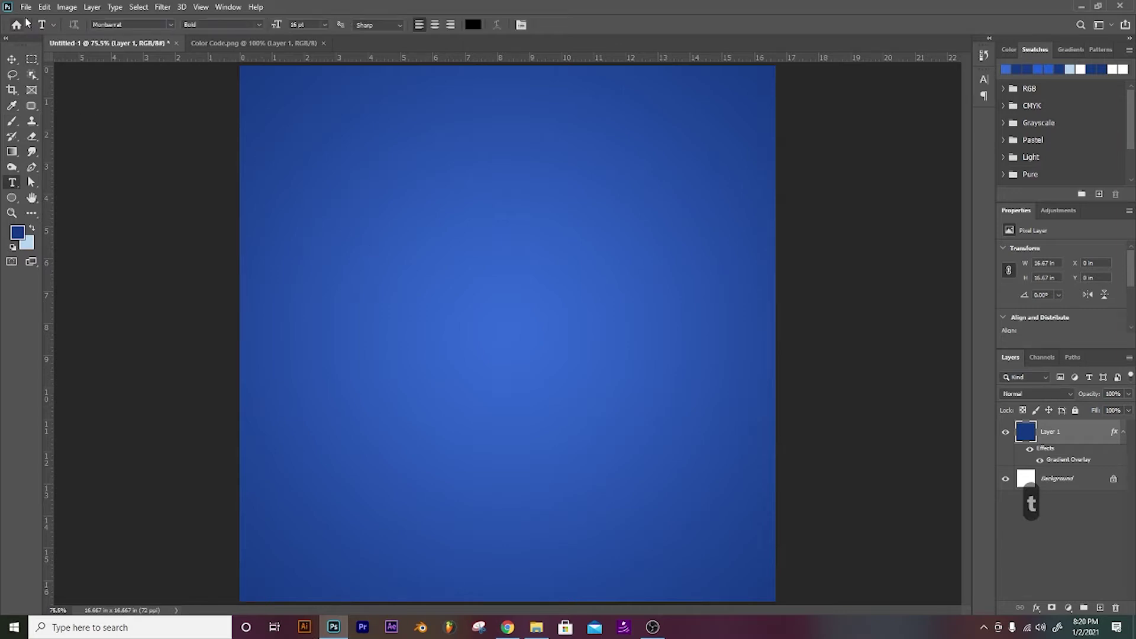
{"action": "left_click", "coordinate": [26, 8]}
{"action": "double_click", "coordinate": [30, 31]}
{"action": "left_click", "coordinate": [198, 111]}
{"action": "left_click", "coordinate": [1037, 595]}
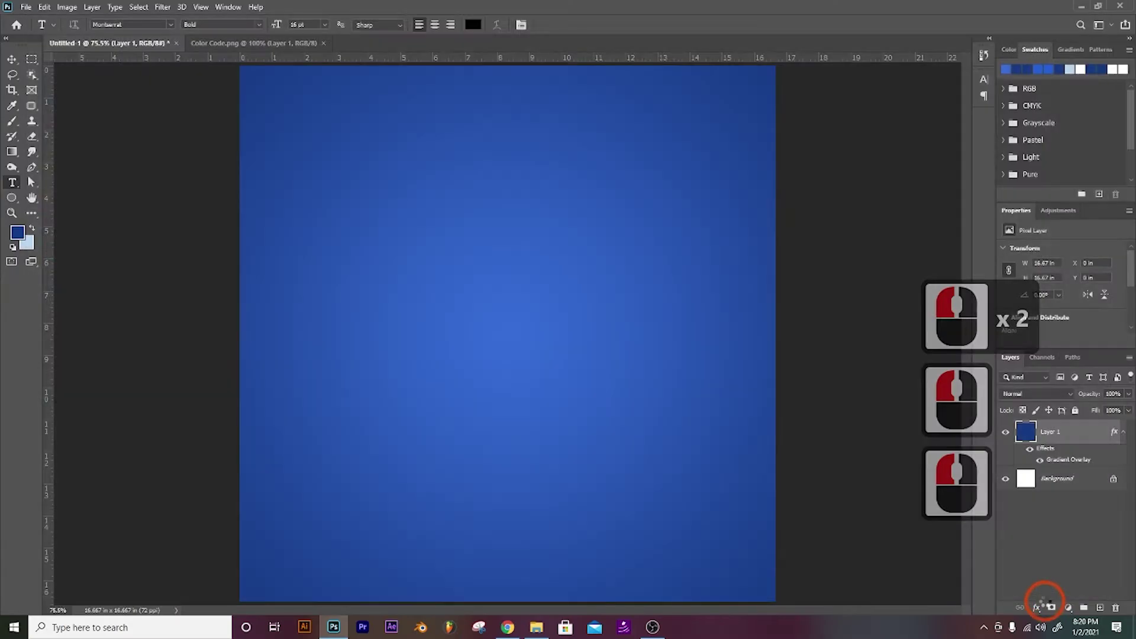
Step: Select both shoes with the Object Selection Tool
{"action": "key", "text": "ctrl+minus"}
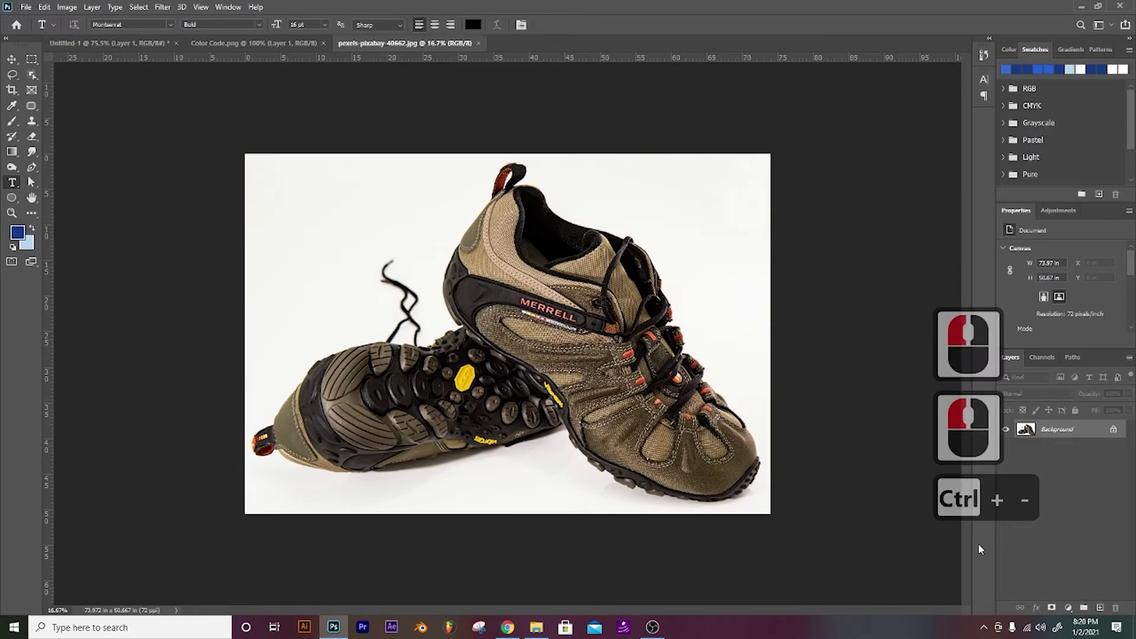
{"action": "left_click", "coordinate": [33, 93]}
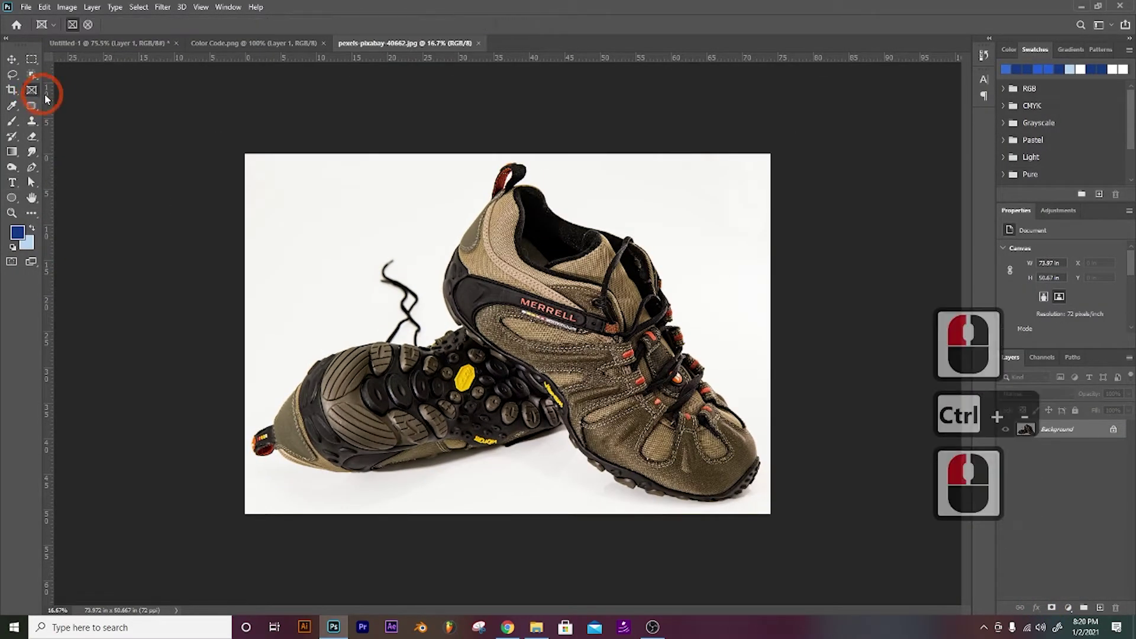
{"action": "left_click", "coordinate": [32, 77]}
{"action": "left_click_drag", "start_coordinate": [225, 133], "coordinate": [815, 539]}
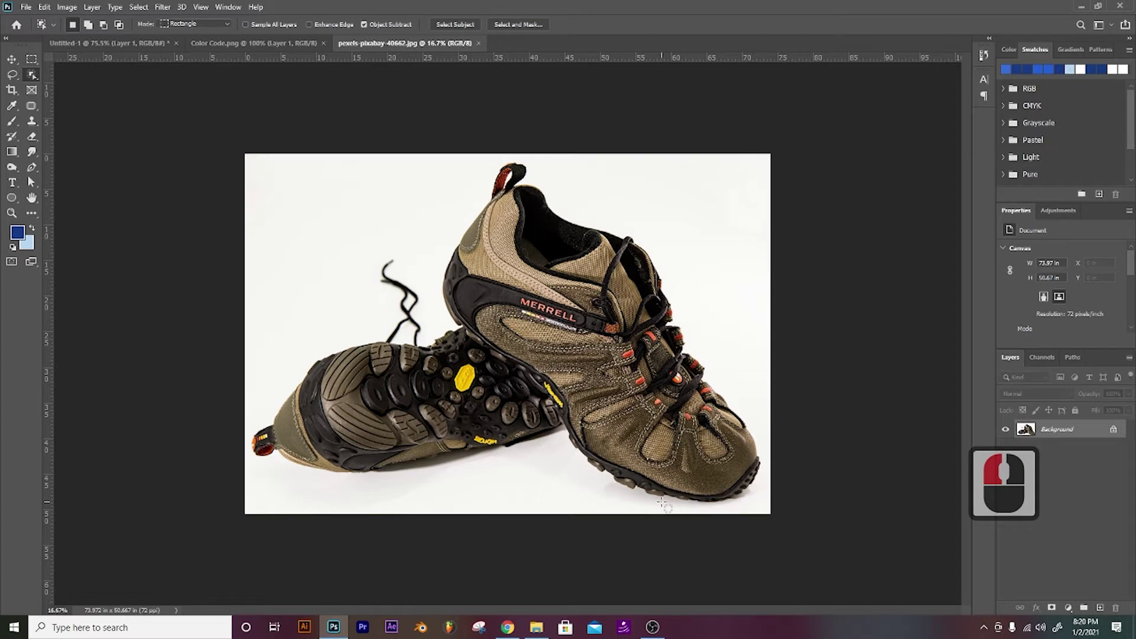
{"action": "left_click", "coordinate": [226, 169]}
{"action": "left_click_drag", "start_coordinate": [226, 169], "coordinate": [768, 513]}
{"action": "key", "text": "ctrl+z"}
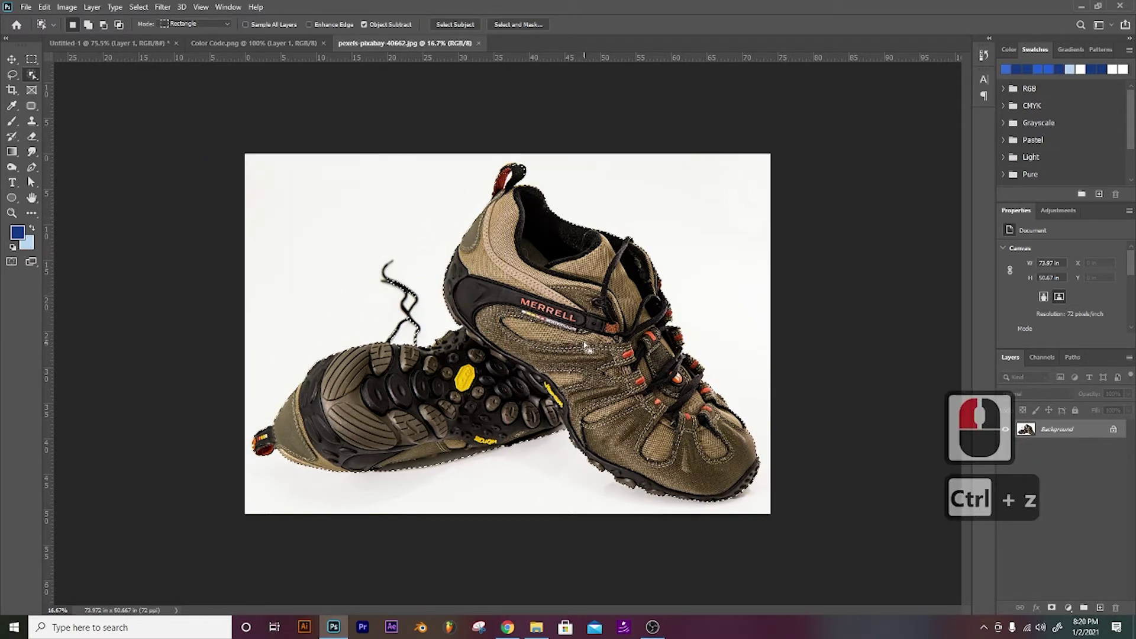
Step: Copy the shoes onto a new layer and drag it into the Untitled-1 ad
{"action": "key", "text": "ctrl+j"}
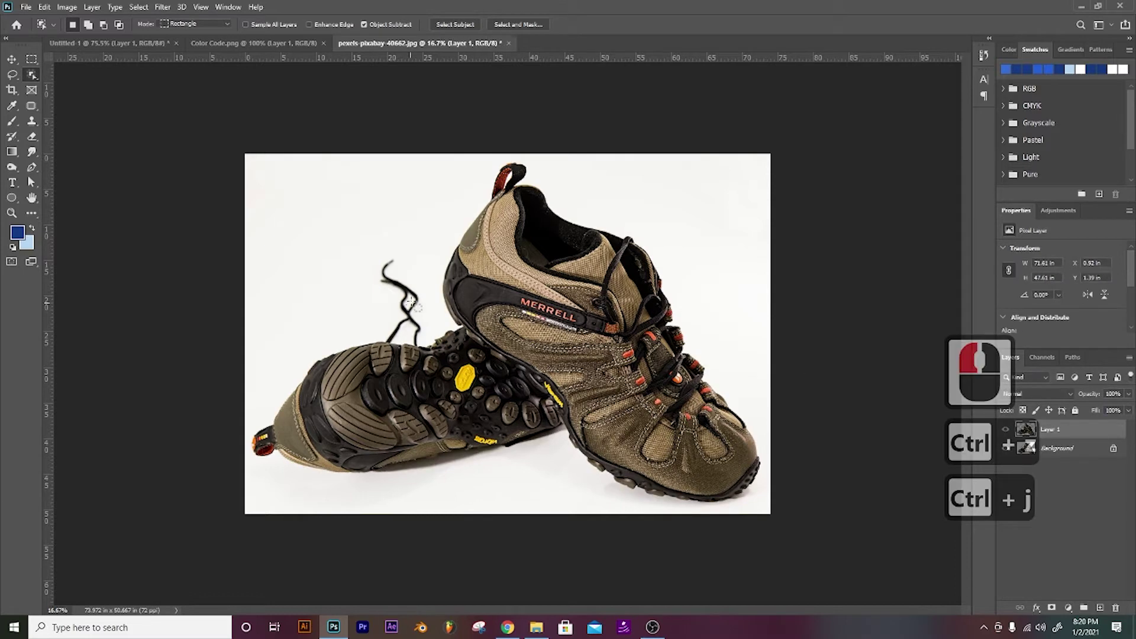
{"action": "key", "text": "v"}
{"action": "left_click_drag", "start_coordinate": [409, 306], "coordinate": [488, 318]}
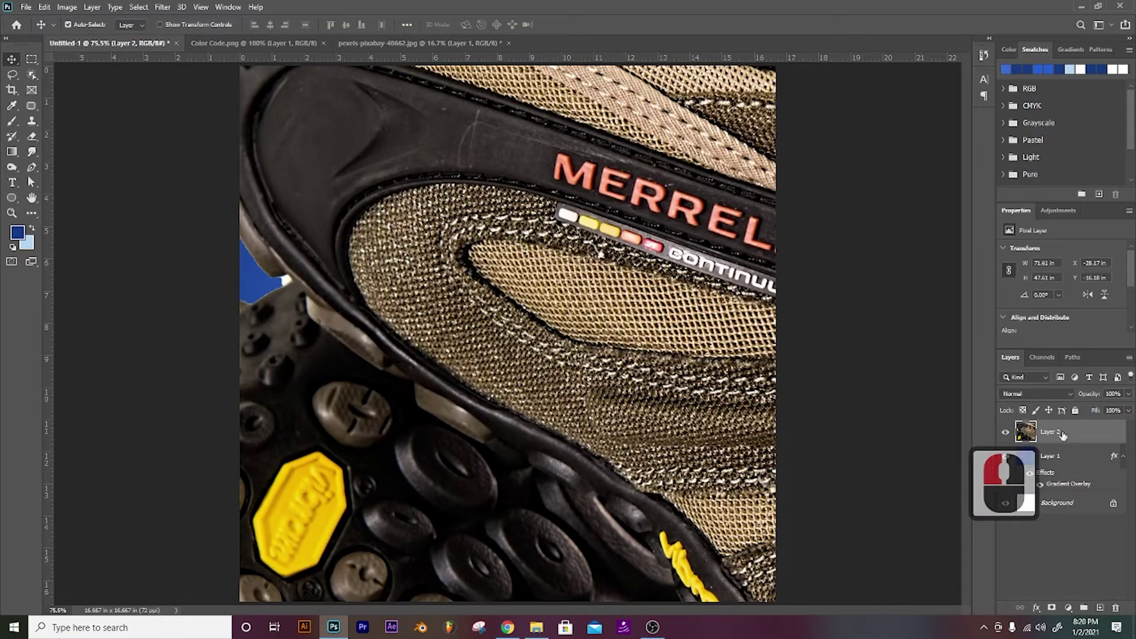
Step: Convert Layer 2 to a smart object, shrink it to fit the canvas, and nudge it lower
{"action": "right_click", "coordinate": [1063, 435]}
{"action": "left_click", "coordinate": [932, 279]}
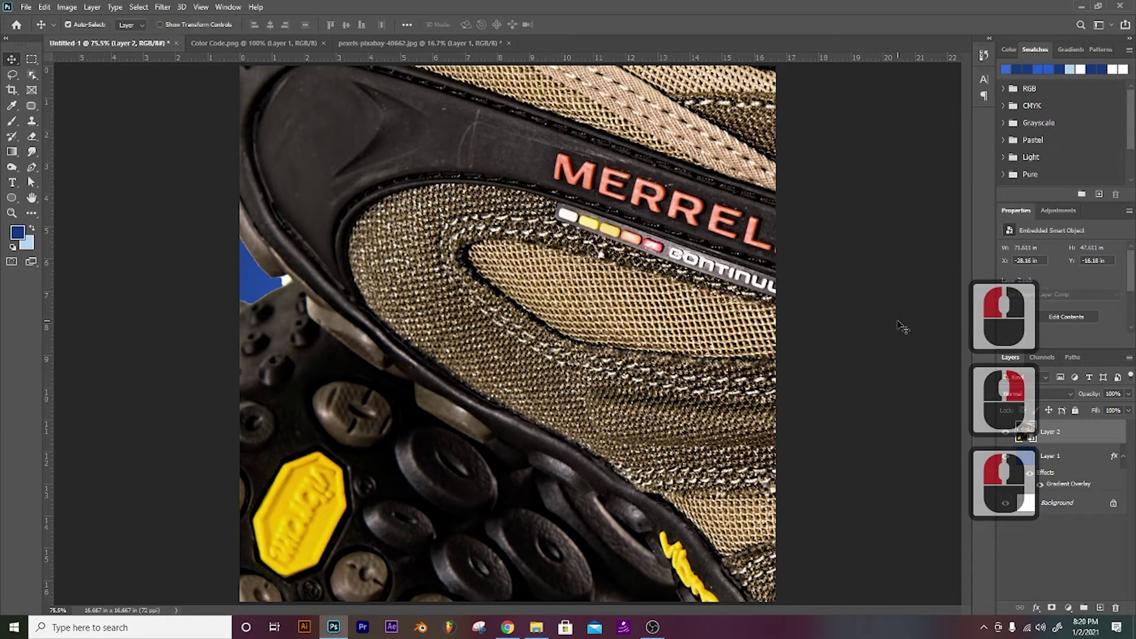
{"action": "key", "text": "ctrl+minus"}
{"action": "key", "text": "ctrl+minus"}
{"action": "key", "text": "ctrl+t"}
{"action": "key", "text": "ctrl+minus"}
{"action": "key", "text": "ctrl+minus"}
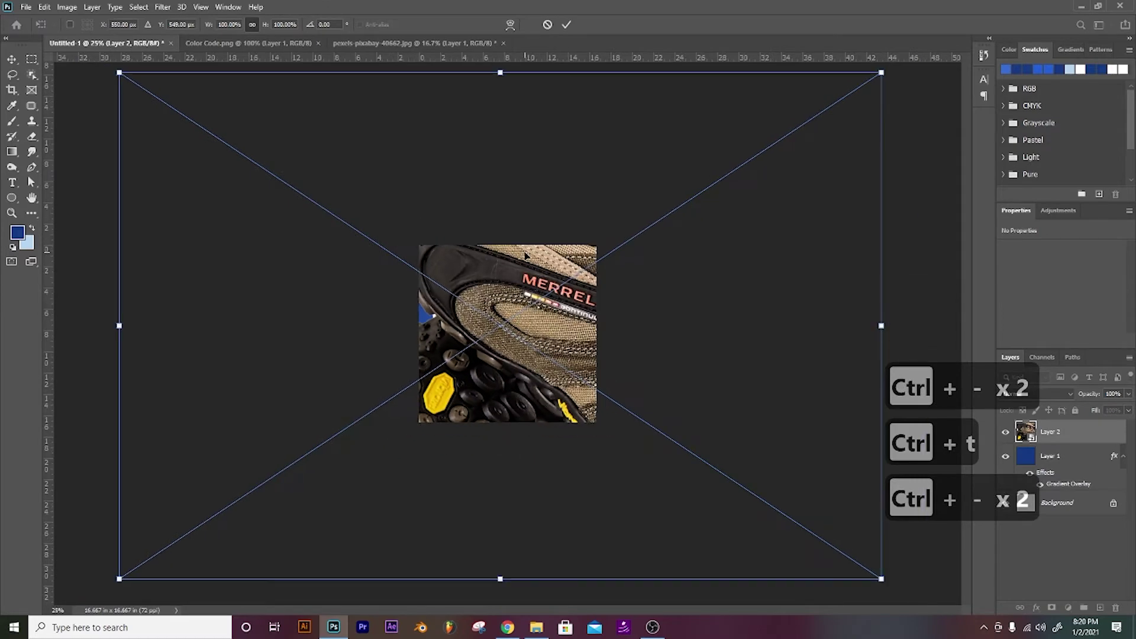
{"action": "left_click_drag", "start_coordinate": [876, 75], "coordinate": [565, 272]}
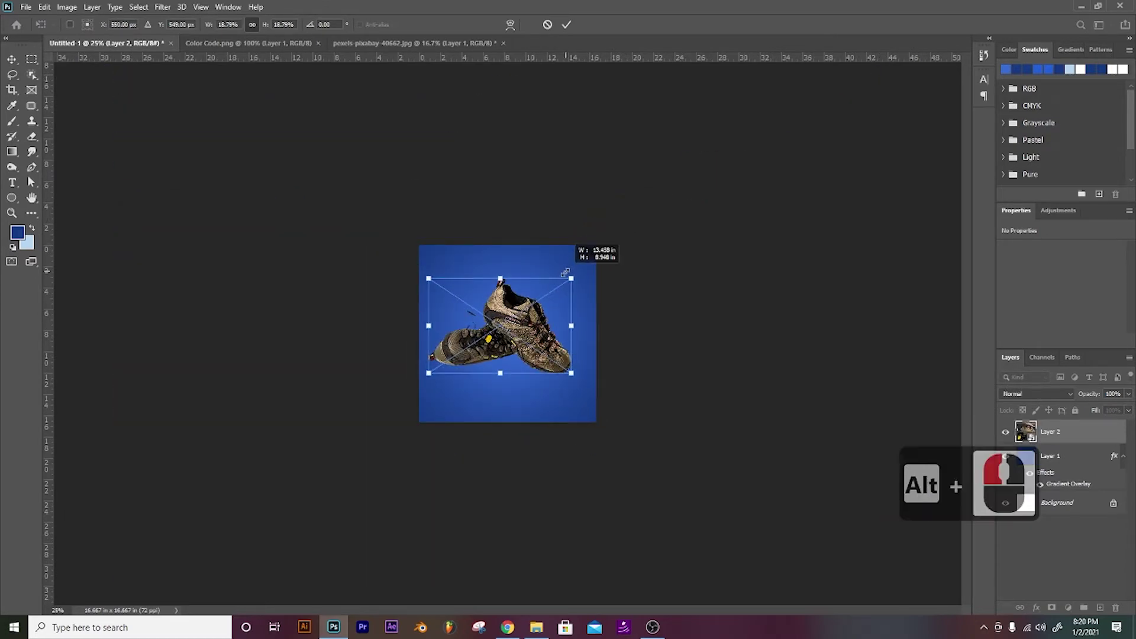
{"action": "key", "text": "Return"}
{"action": "key", "text": "ctrl+plus"}
{"action": "key", "text": "ctrl+plus"}
{"action": "key", "text": "ctrl+plus"}
{"action": "key", "text": "ctrl+plus"}
{"action": "key", "text": "ctrl+plus"}
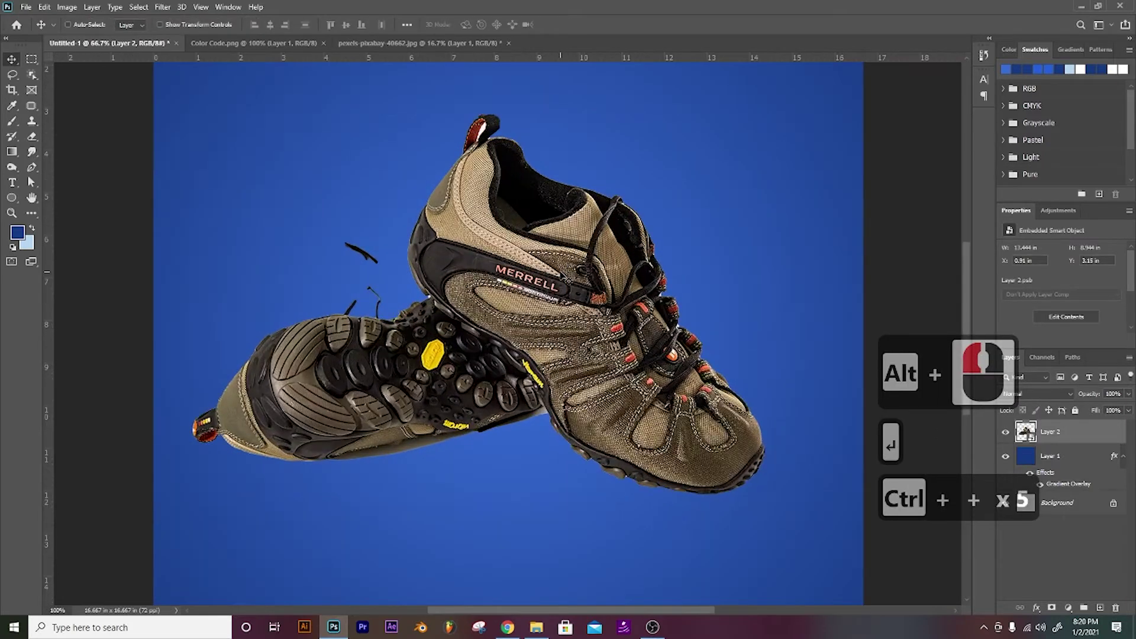
{"action": "left_click_drag", "start_coordinate": [371, 391], "coordinate": [383, 421]}
Step: Add a layer mask to the shoe layer and paint out the dark fragment left of the shoes
{"action": "key", "text": "e"}
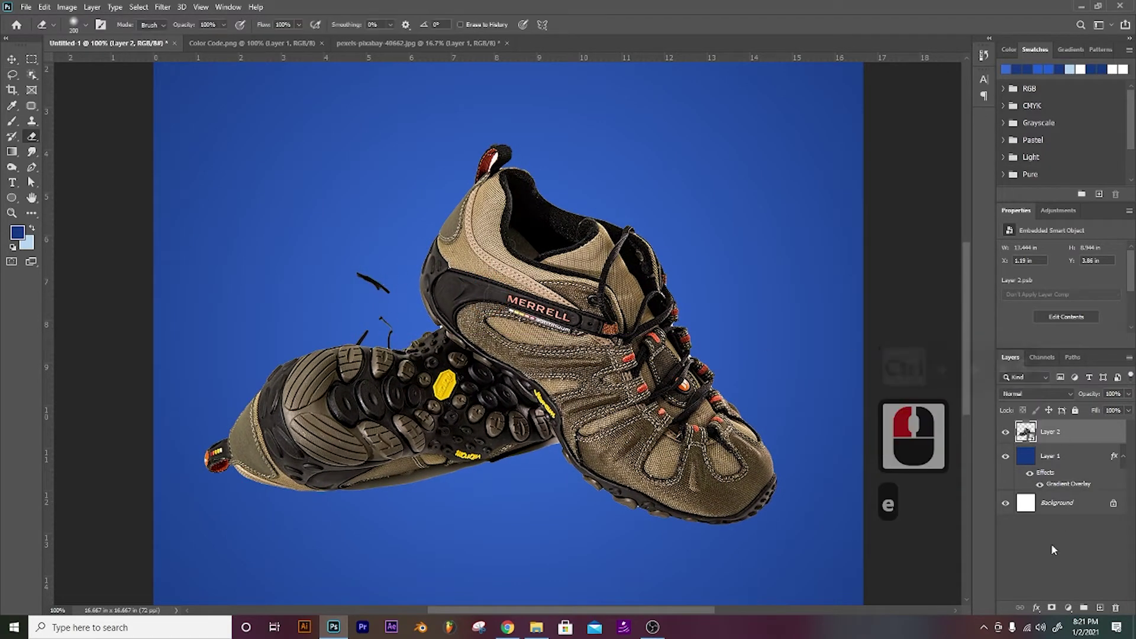
{"action": "left_click", "coordinate": [1050, 608]}
{"action": "key", "text": "b"}
{"action": "key", "text": "bracketleft"}
{"action": "key", "text": "bracketleft"}
{"action": "key", "text": "bracketleft"}
{"action": "key", "text": "bracketleft"}
{"action": "key", "text": "bracketleft"}
{"action": "key", "text": "bracketleft"}
{"action": "key", "text": "bracketleft"}
{"action": "key", "text": "bracketleft"}
{"action": "key", "text": "bracketleft"}
{"action": "key", "text": "bracketleft"}
{"action": "key", "text": "bracketleft"}
{"action": "key", "text": "bracketleft"}
{"action": "key", "text": "bracketleft"}
{"action": "key", "text": "bracketleft"}
{"action": "key", "text": "bracketleft"}
{"action": "key", "text": "bracketleft"}
{"action": "key", "text": "bracketleft"}
{"action": "key", "text": "bracketleft"}
{"action": "key", "text": "bracketleft"}
{"action": "key", "text": "bracketleft"}
{"action": "key", "text": "bracketleft"}
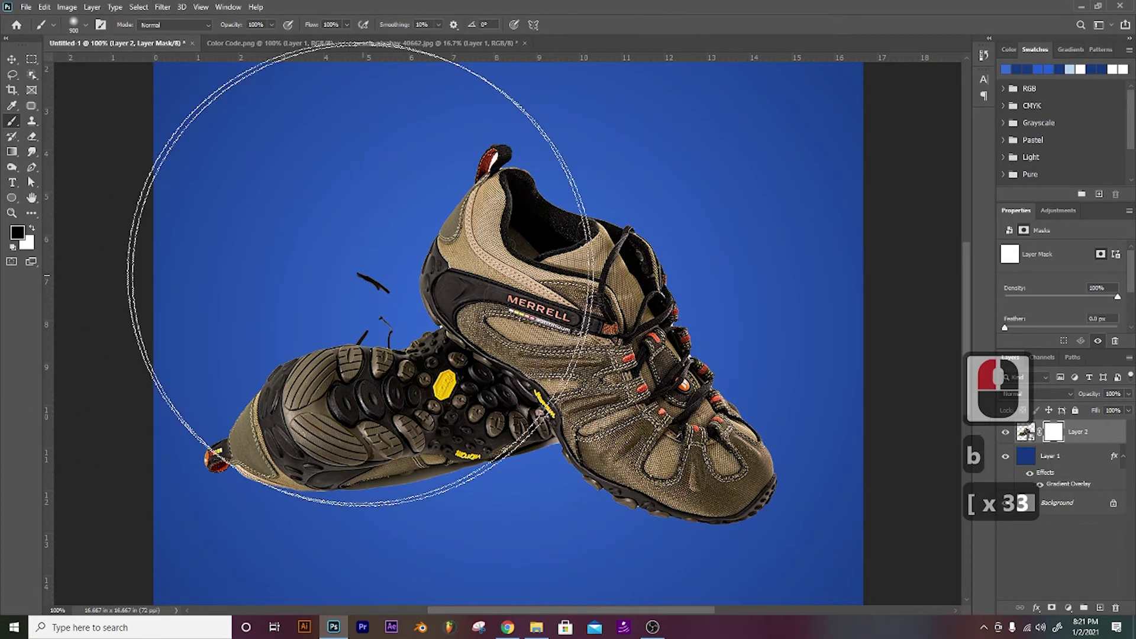
{"action": "key", "text": "bracketright"}
{"action": "key", "text": "bracketright"}
{"action": "key", "text": "bracketright"}
{"action": "left_click", "coordinate": [365, 282]}
{"action": "left_click", "coordinate": [371, 296]}
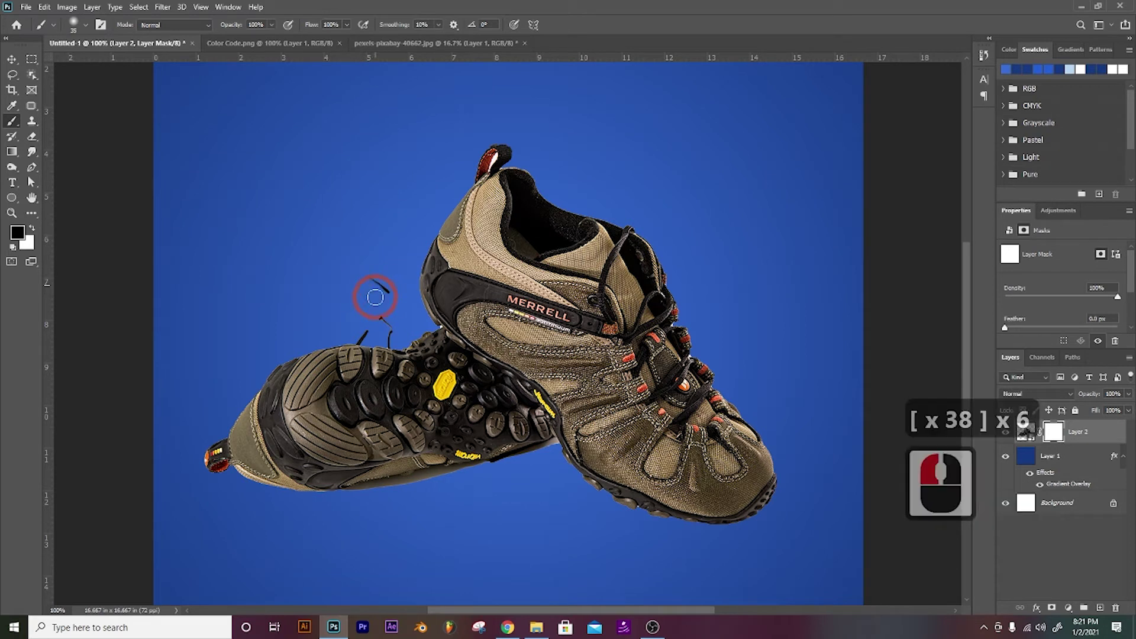
Step: Mask out the remaining stray fragments near the sole with a smaller brush
{"action": "key", "text": "bracketright"}
{"action": "key", "text": "bracketright"}
{"action": "left_click", "coordinate": [378, 298]}
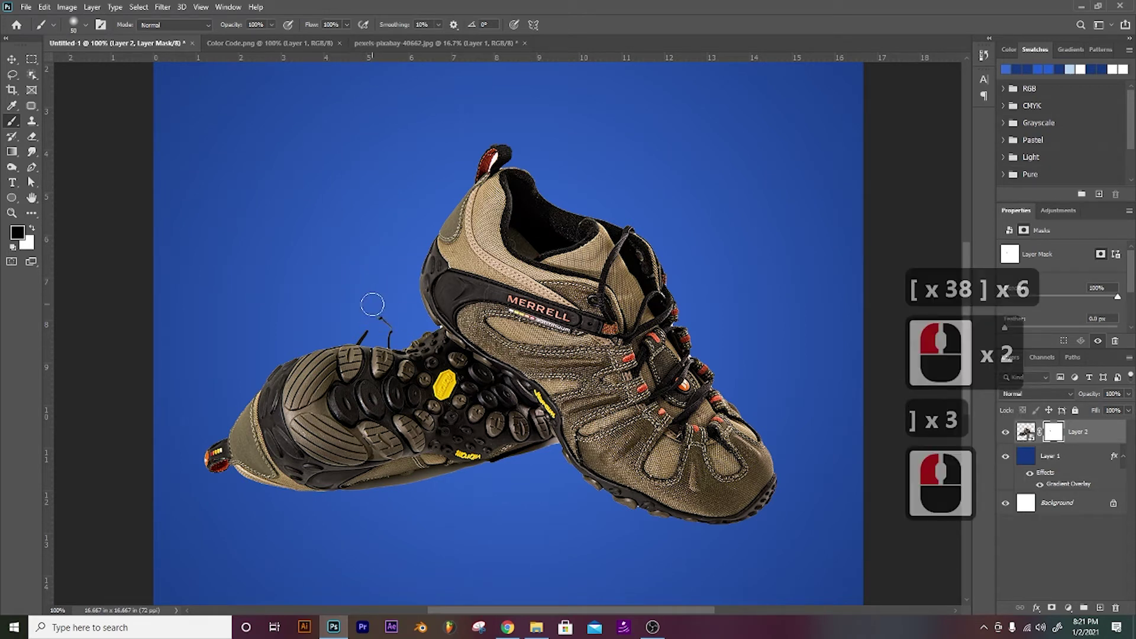
{"action": "key", "text": "bracketleft"}
{"action": "key", "text": "bracketleft"}
{"action": "key", "text": "bracketleft"}
{"action": "key", "text": "bracketleft"}
{"action": "left_click", "coordinate": [384, 325]}
{"action": "key", "text": "bracketleft"}
{"action": "key", "text": "bracketleft"}
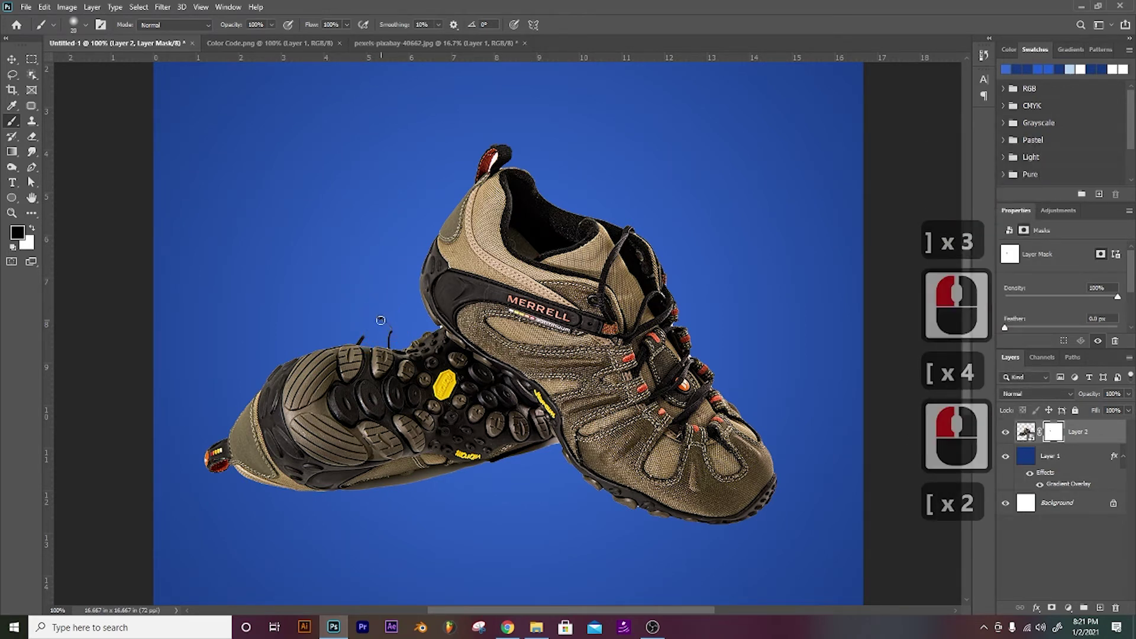
{"action": "left_click", "coordinate": [381, 321]}
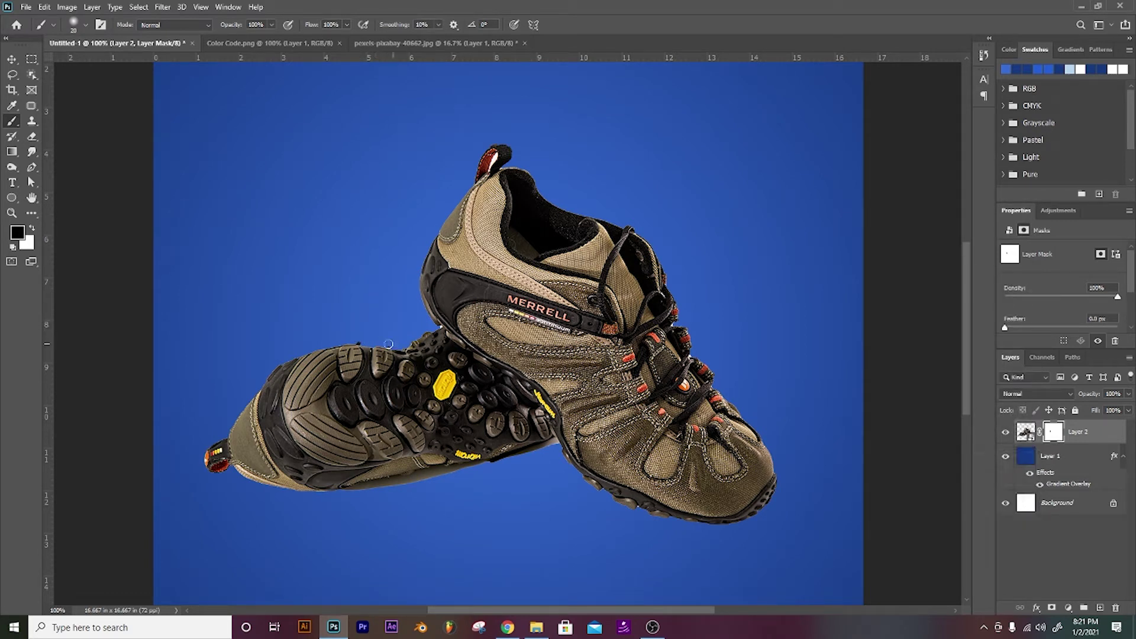
{"action": "left_click", "coordinate": [394, 343]}
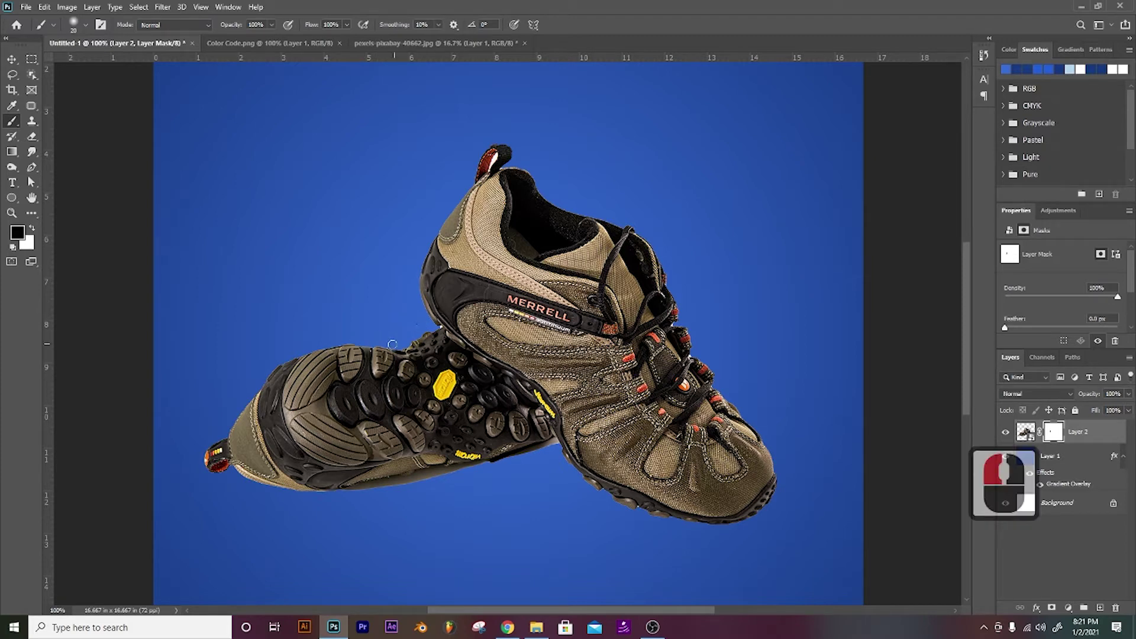
{"action": "left_click", "coordinate": [389, 345]}
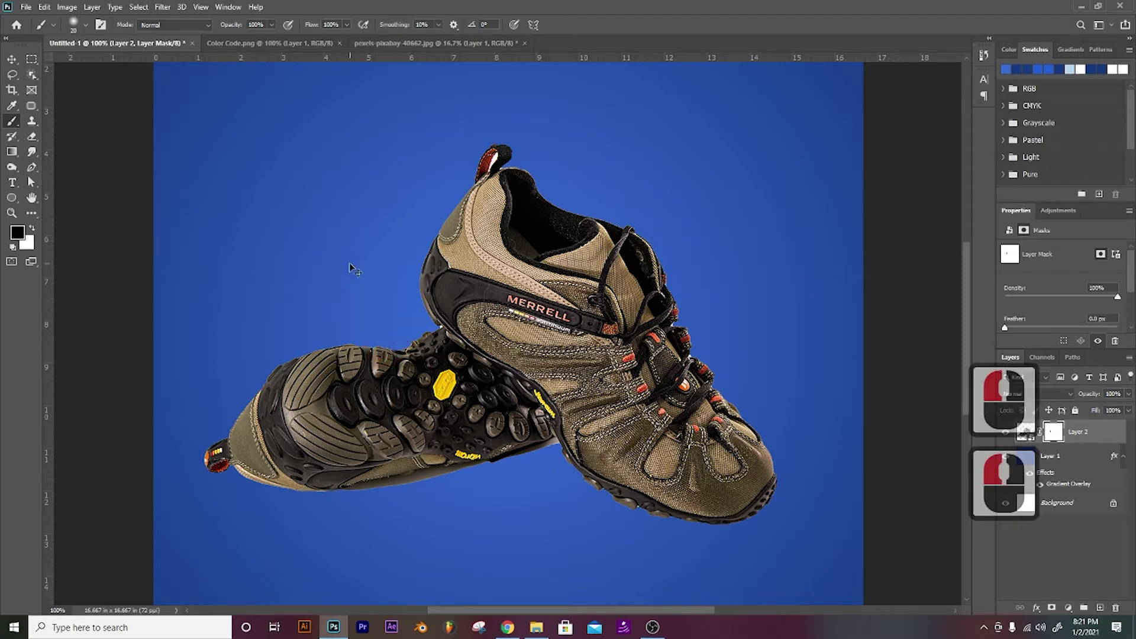
{"action": "key", "text": "ctrl+minus"}
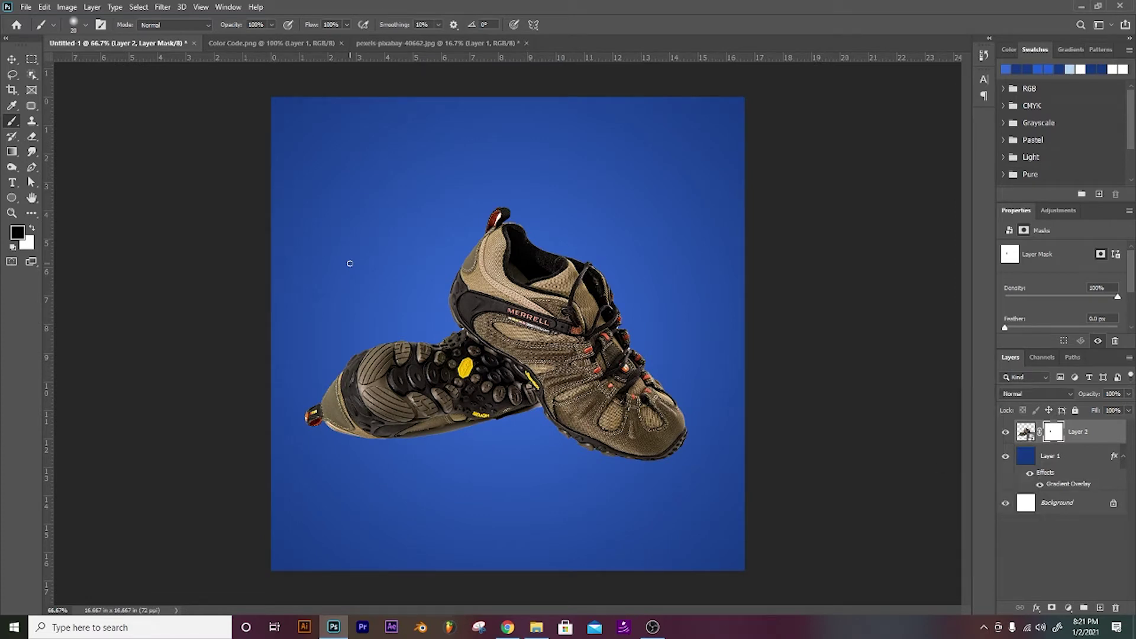
Step: Add an empty layer above Layer 1 and duplicate the shoe layer
{"action": "left_click", "coordinate": [1059, 459]}
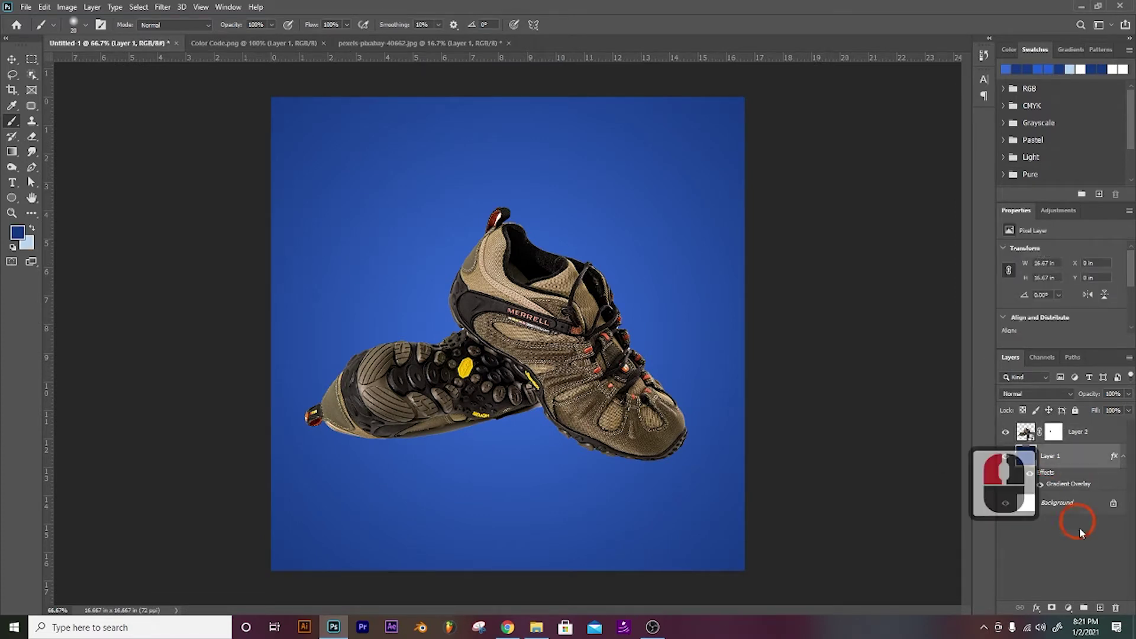
{"action": "left_click", "coordinate": [1099, 608]}
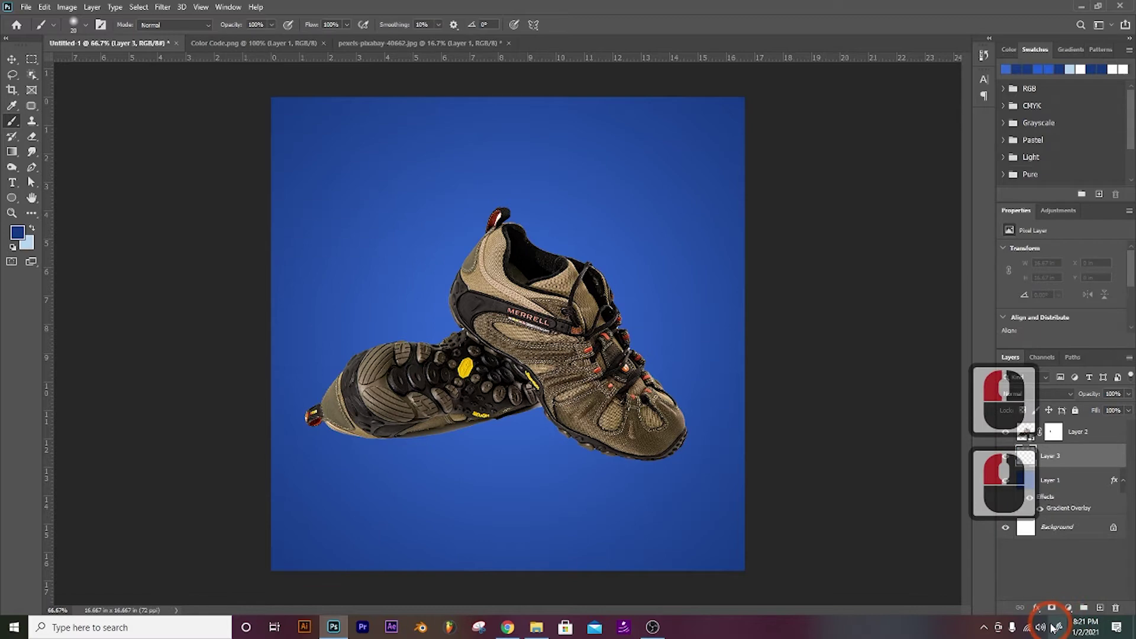
{"action": "left_click", "coordinate": [1075, 438]}
{"action": "key", "text": "ctrl+j"}
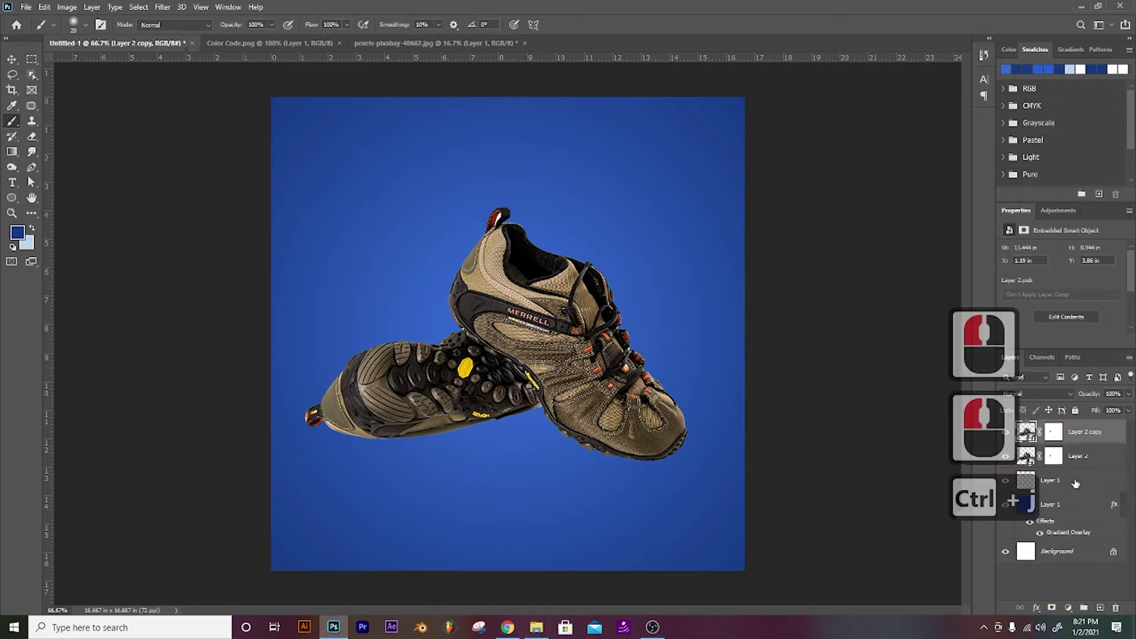
{"action": "left_click", "coordinate": [1074, 467]}
Step: Rasterize the original shoe layer
{"action": "right_click", "coordinate": [1082, 463]}
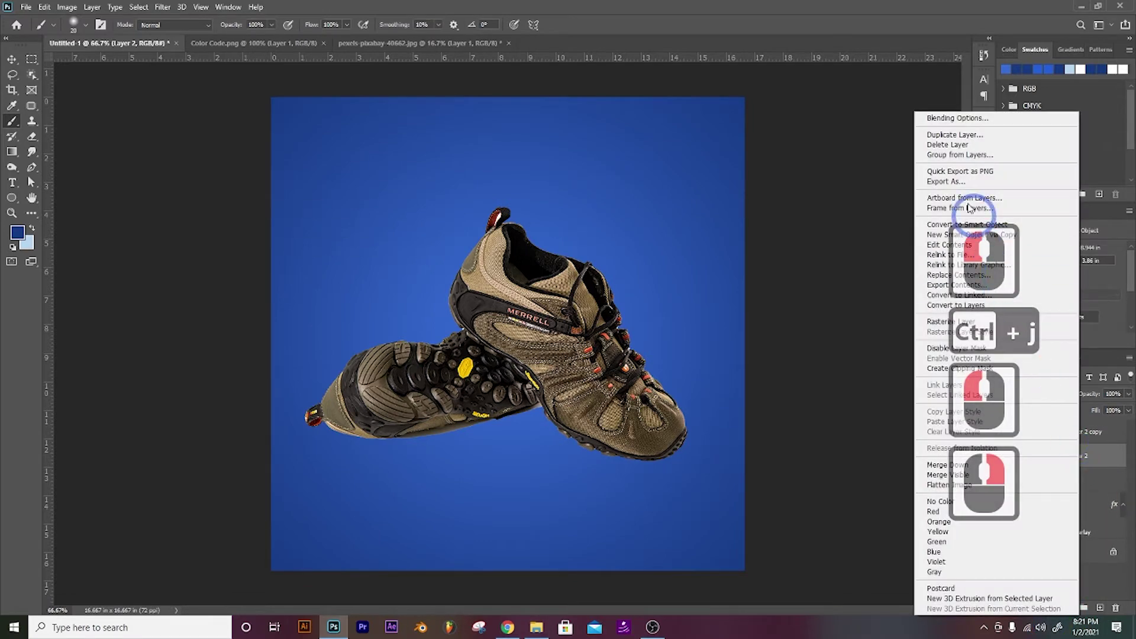
{"action": "left_click", "coordinate": [937, 322]}
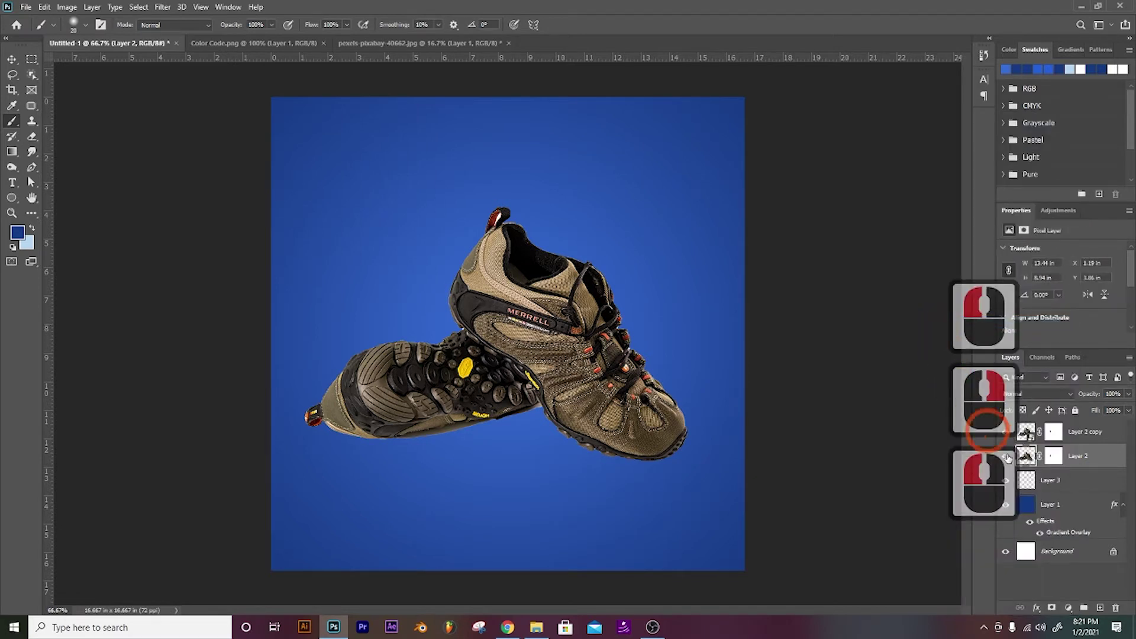
{"action": "right_click", "coordinate": [1075, 467]}
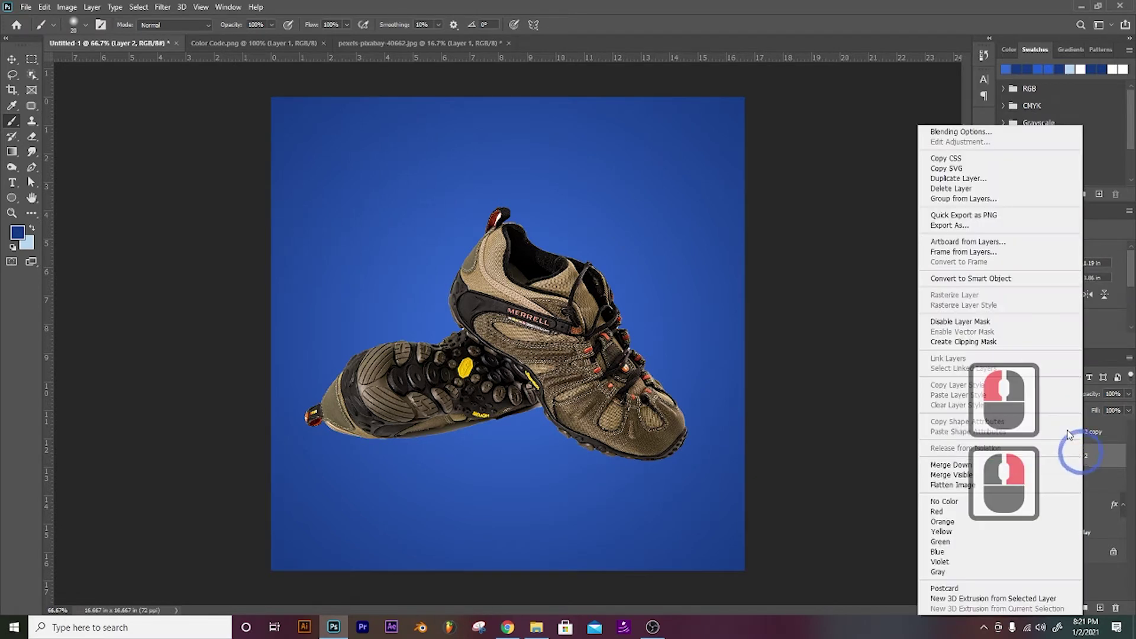
{"action": "left_click", "coordinate": [982, 280]}
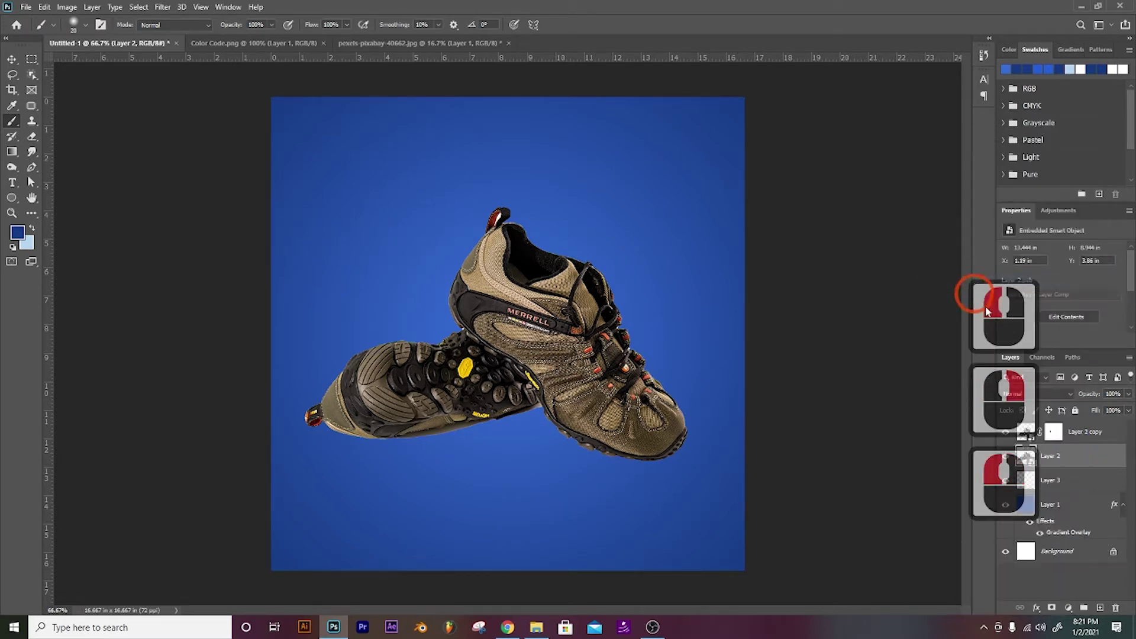
{"action": "right_click", "coordinate": [1061, 462]}
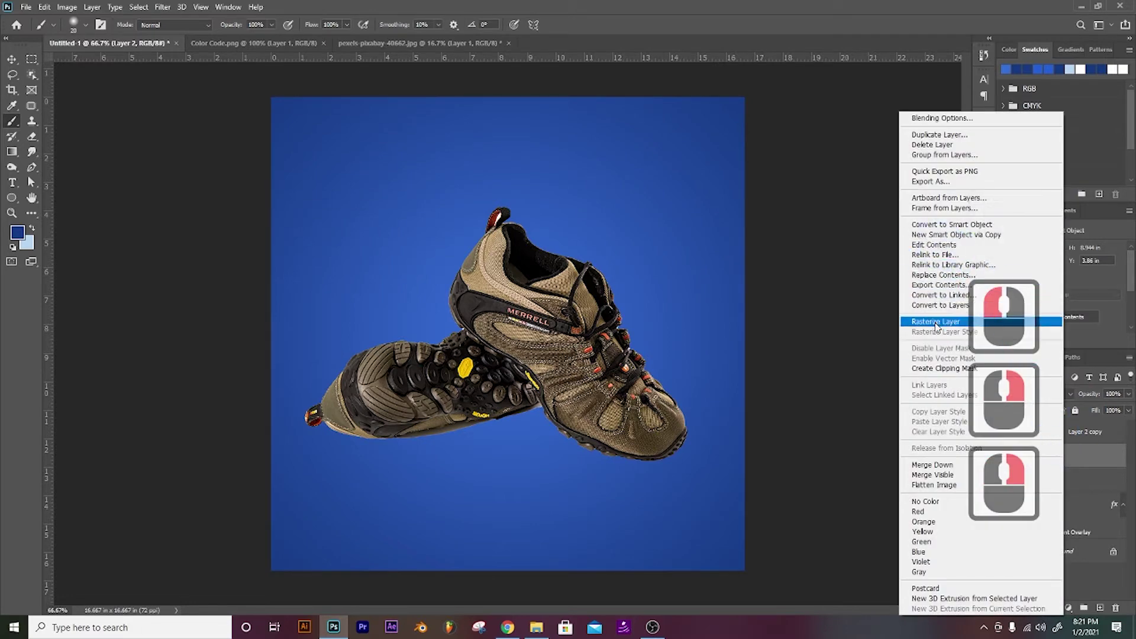
{"action": "left_click", "coordinate": [935, 323]}
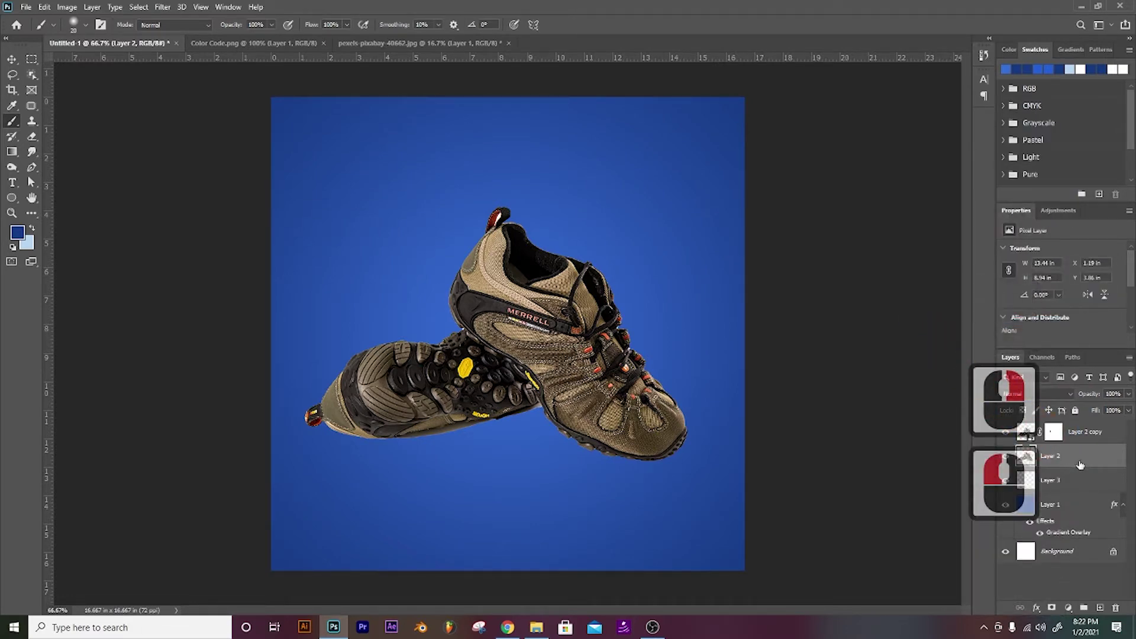
Step: Fill the shoe outline with black and nudge it down to form a shadow
{"action": "left_click", "coordinate": [1026, 456], "text": "ctrl"}
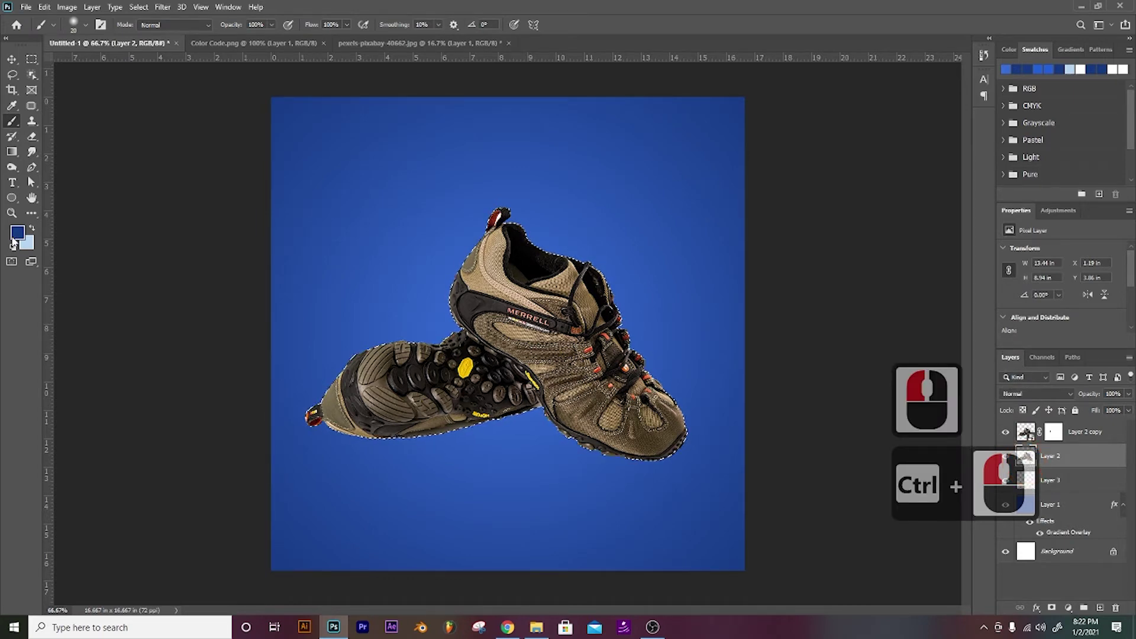
{"action": "left_click", "coordinate": [17, 232]}
{"action": "left_click_drag", "start_coordinate": [332, 376], "coordinate": [312, 374]}
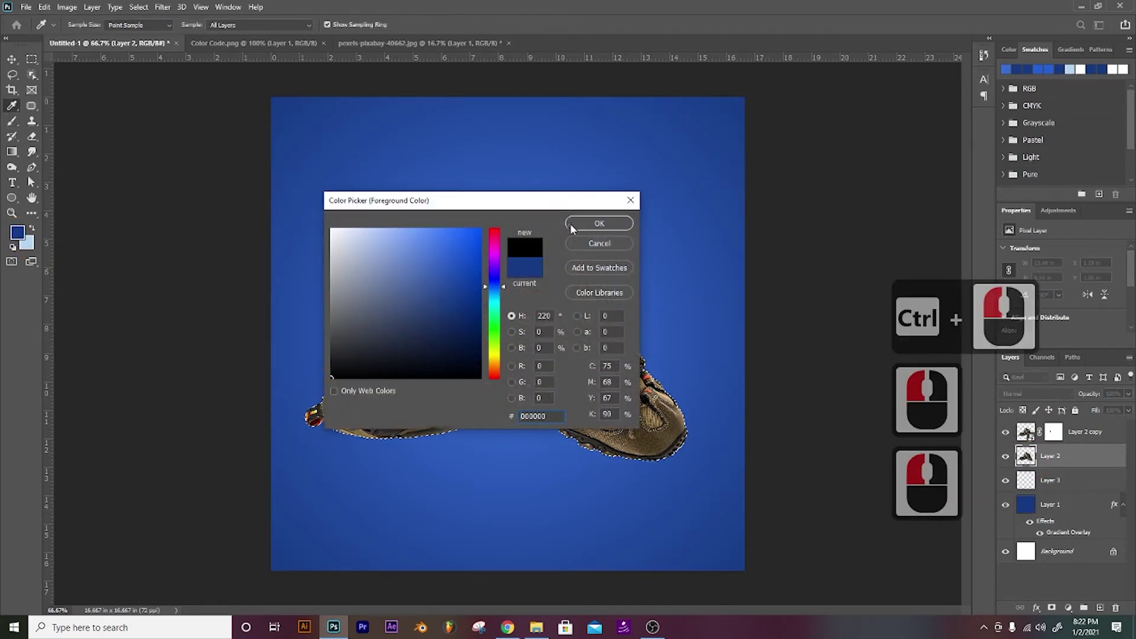
{"action": "left_click", "coordinate": [599, 223]}
{"action": "key", "text": "alt+BackSpace"}
{"action": "key", "text": "ctrl+d"}
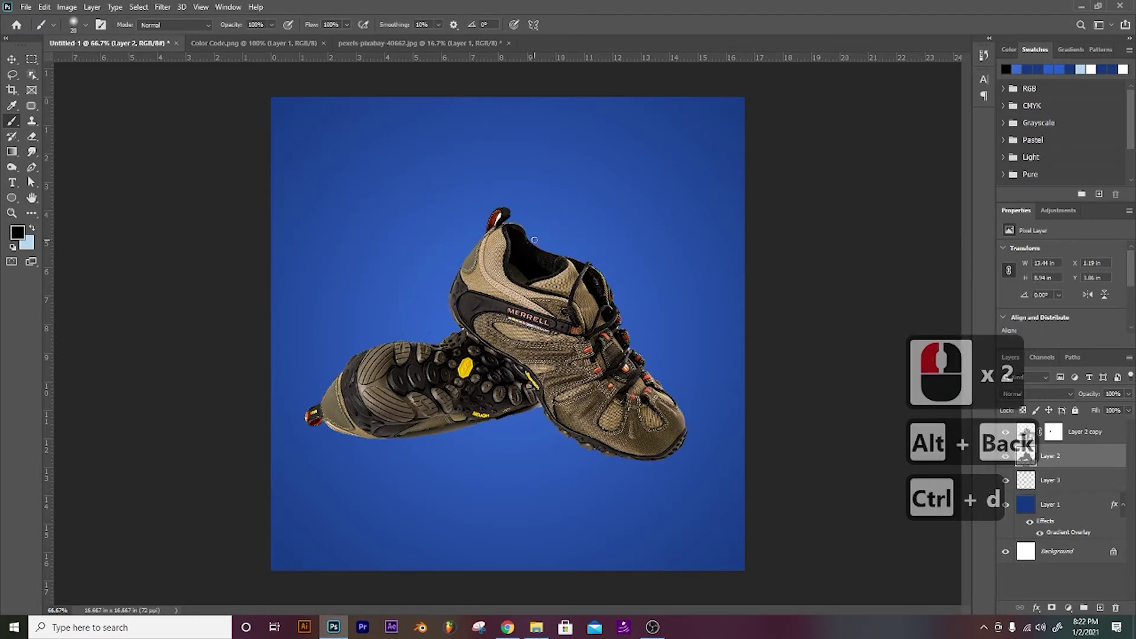
{"action": "key", "text": "v"}
{"action": "key", "text": "Down"}
{"action": "key", "text": "Down"}
{"action": "key", "text": "Down"}
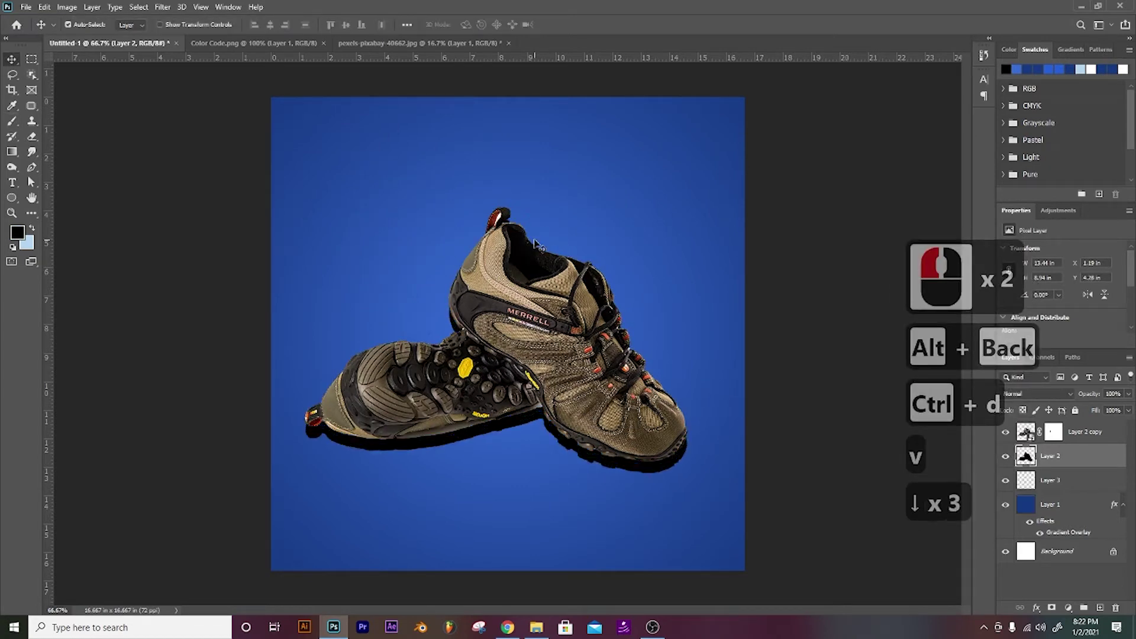
Step: Apply a 40-pixel Box Blur to the shadow and set its blend mode to Multiply
{"action": "left_click", "coordinate": [168, 6]}
{"action": "mouse_move", "coordinate": [177, 141]}
{"action": "left_click", "coordinate": [113, 174]}
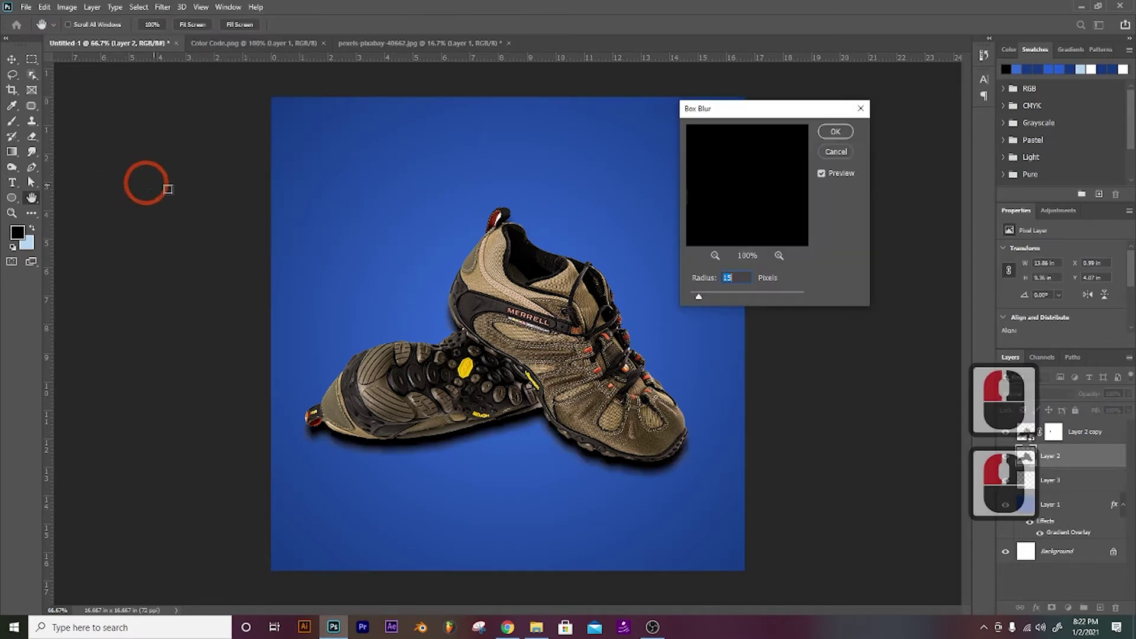
{"action": "mouse_move", "coordinate": [724, 300]}
{"action": "left_mouse_down"}
{"action": "mouse_move", "coordinate": [740, 299]}
{"action": "mouse_move", "coordinate": [715, 300]}
{"action": "left_mouse_up"}
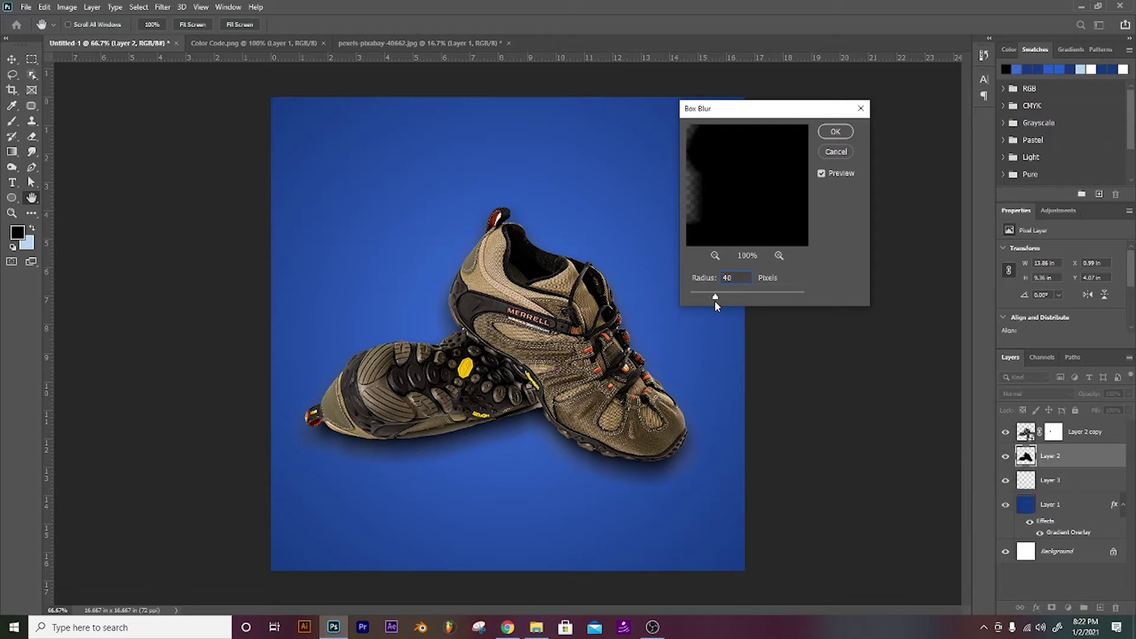
{"action": "left_click", "coordinate": [835, 131]}
{"action": "left_click", "coordinate": [856, 207]}
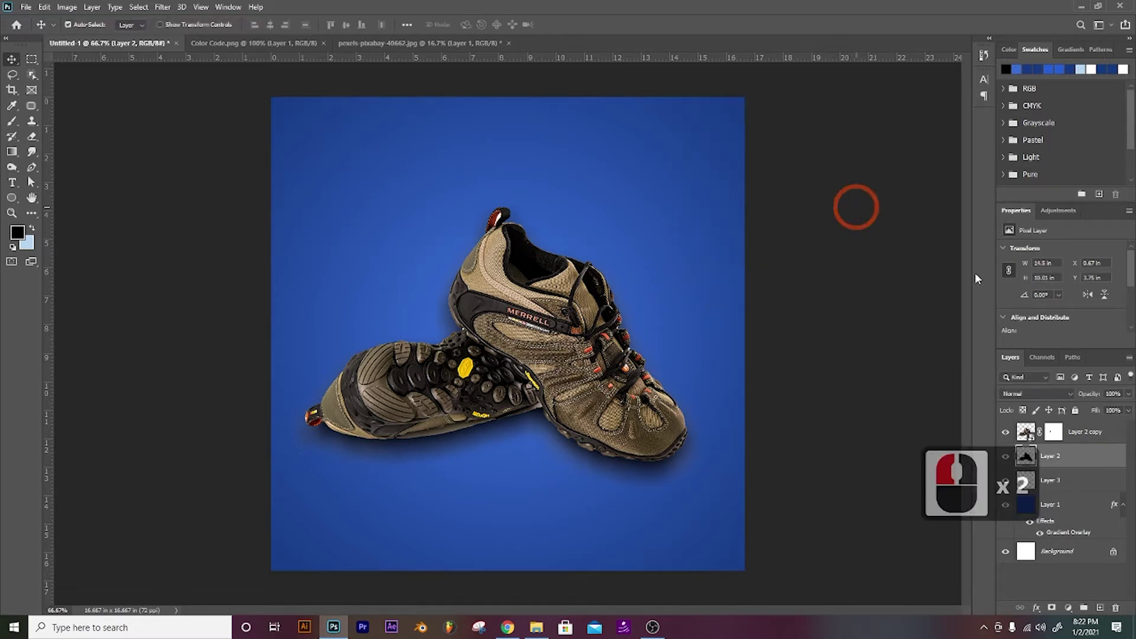
{"action": "left_click", "coordinate": [1056, 395]}
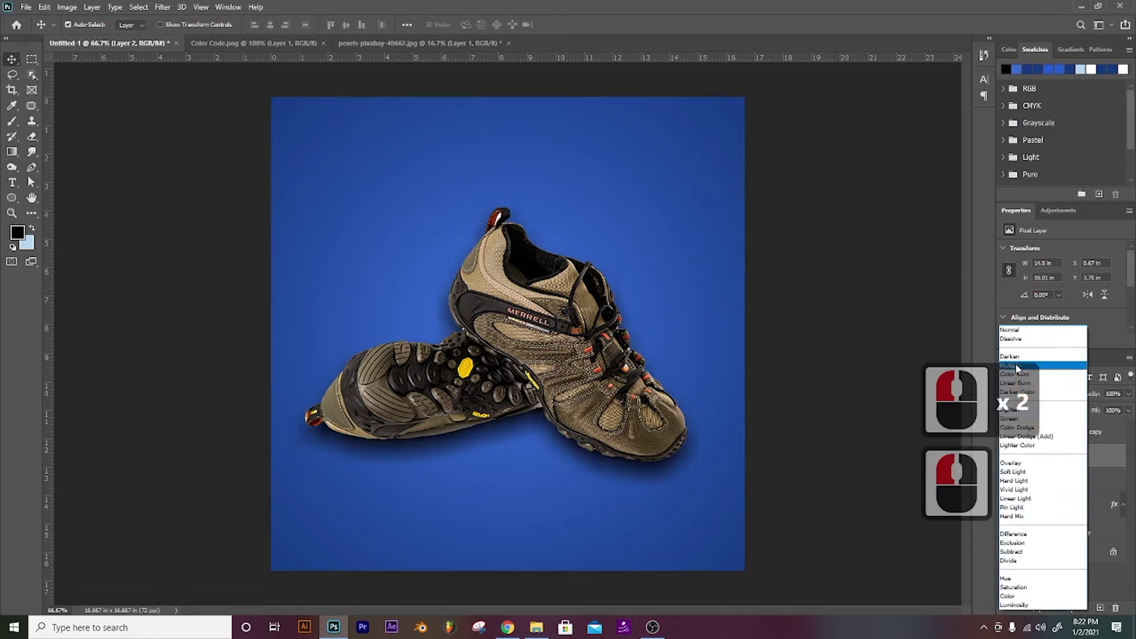
{"action": "left_click", "coordinate": [1041, 366]}
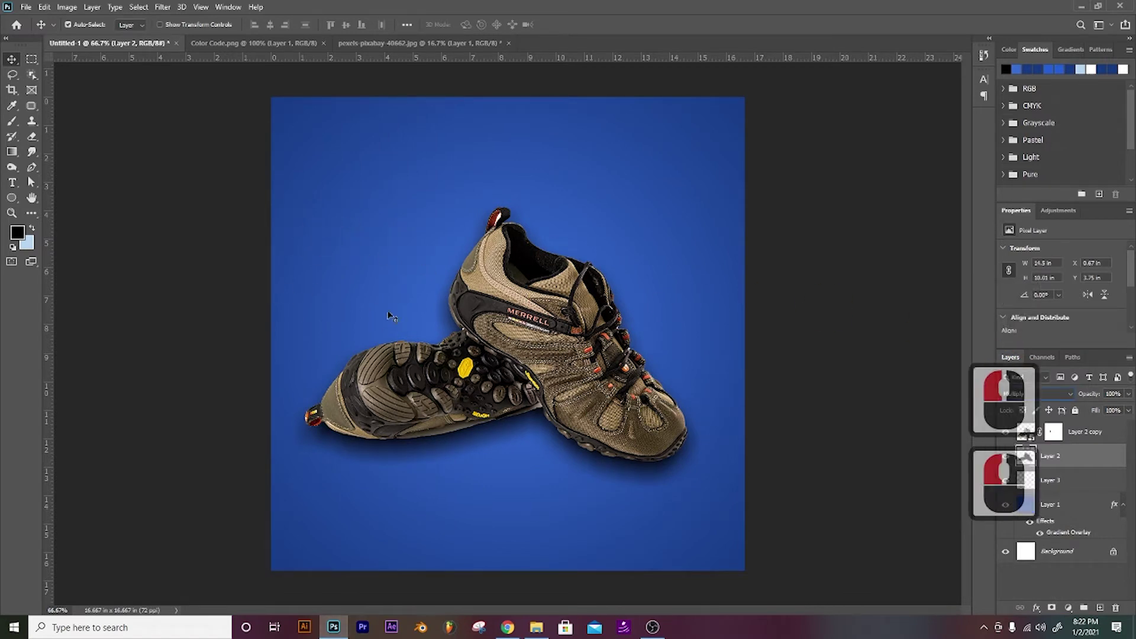
Step: Mask away the shadow's halo around the shoe tops with a 250 px brush, then add Layer 4
{"action": "key", "text": "e"}
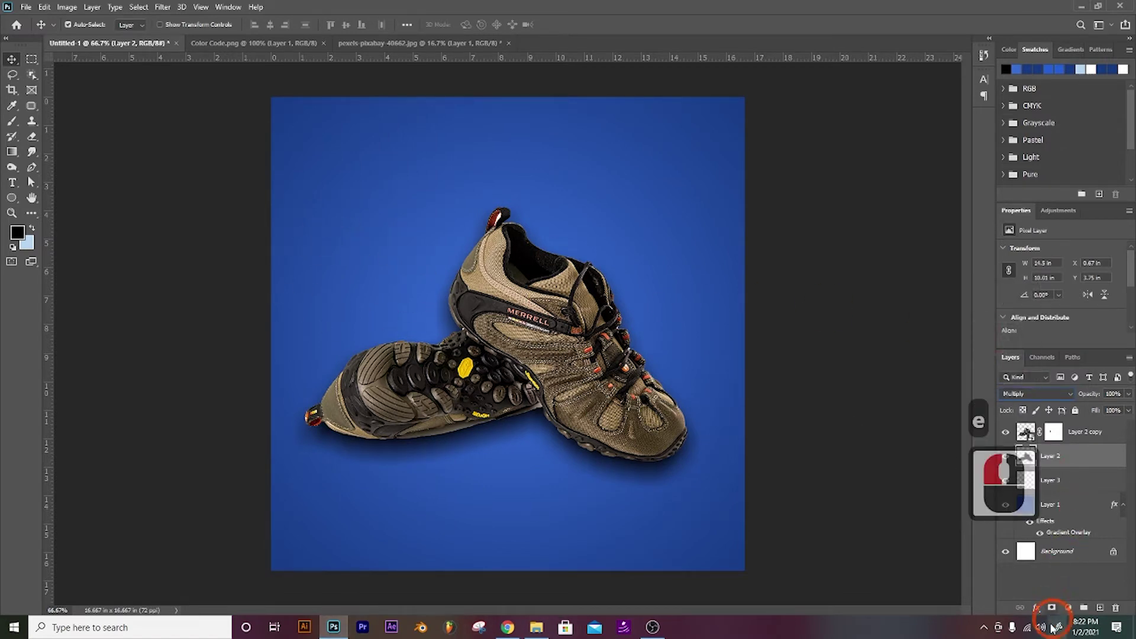
{"action": "left_click", "coordinate": [1051, 608]}
{"action": "key", "text": "b"}
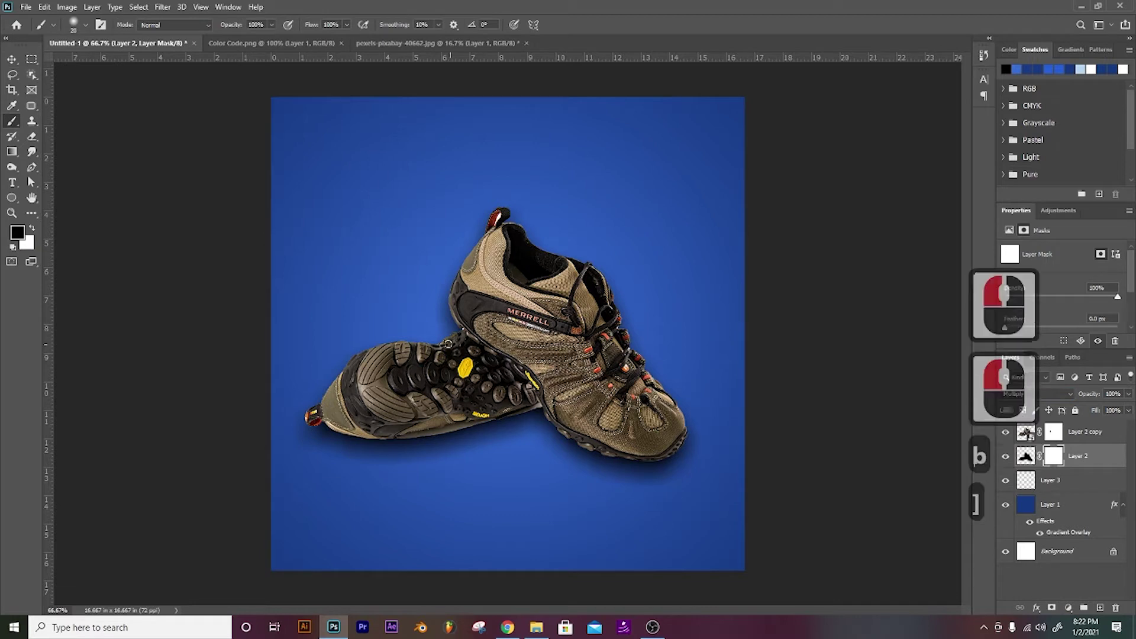
{"action": "key", "text": "bracketright"}
{"action": "key", "text": "bracketright"}
{"action": "key", "text": "bracketright"}
{"action": "key", "text": "bracketright"}
{"action": "key", "text": "bracketright"}
{"action": "key", "text": "bracketright"}
{"action": "key", "text": "bracketright"}
{"action": "key", "text": "bracketright"}
{"action": "key", "text": "bracketright"}
{"action": "key", "text": "bracketright"}
{"action": "key", "text": "bracketright"}
{"action": "key", "text": "bracketright"}
{"action": "key", "text": "bracketright"}
{"action": "key", "text": "bracketright"}
{"action": "key", "text": "bracketright"}
{"action": "key", "text": "bracketright"}
{"action": "key", "text": "bracketright"}
{"action": "mouse_move", "coordinate": [448, 315]}
{"action": "left_mouse_down"}
{"action": "mouse_move", "coordinate": [489, 226]}
{"action": "mouse_move", "coordinate": [523, 228]}
{"action": "mouse_move", "coordinate": [502, 218]}
{"action": "mouse_move", "coordinate": [563, 288]}
{"action": "mouse_move", "coordinate": [468, 218]}
{"action": "left_mouse_up"}
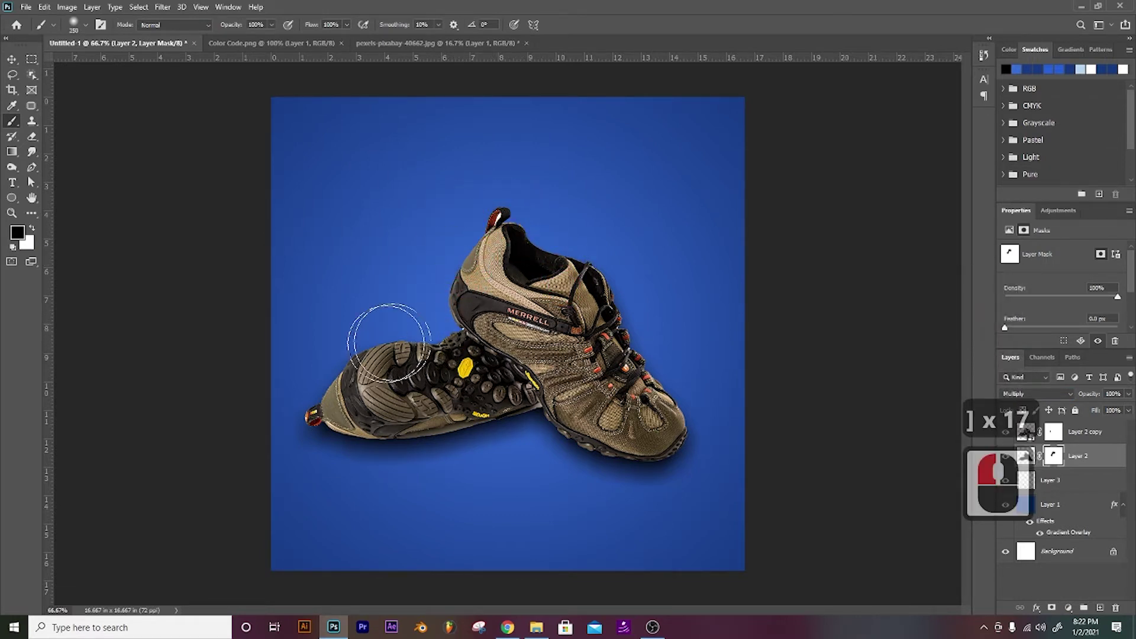
{"action": "left_click_drag", "start_coordinate": [336, 370], "coordinate": [494, 349]}
{"action": "left_click_drag", "start_coordinate": [607, 320], "coordinate": [599, 304]}
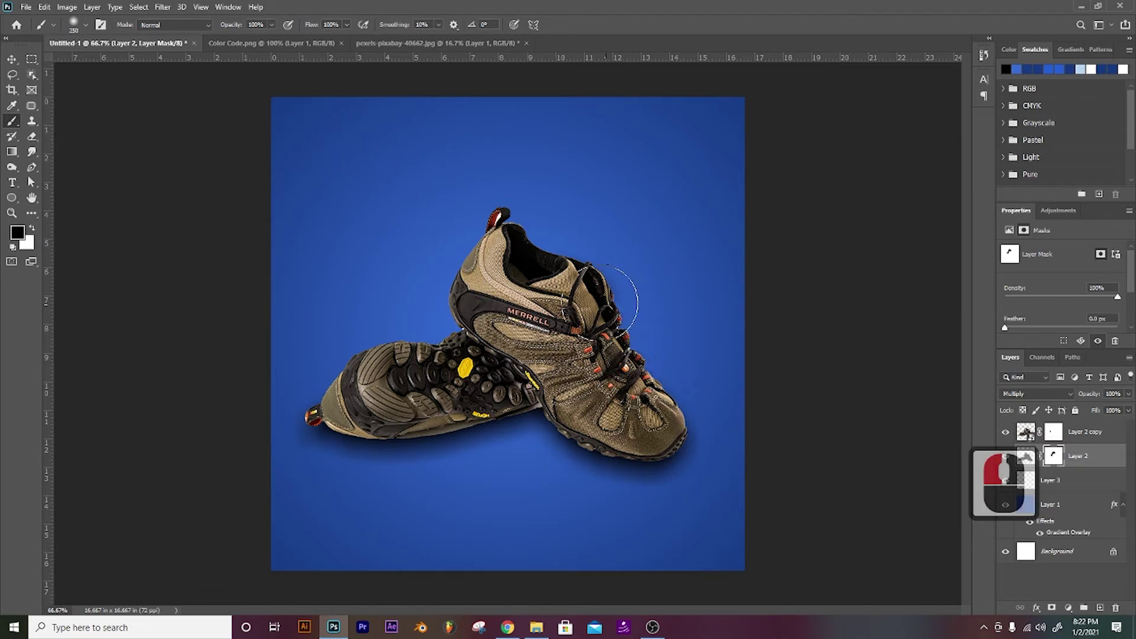
{"action": "left_click_drag", "start_coordinate": [681, 390], "coordinate": [728, 419]}
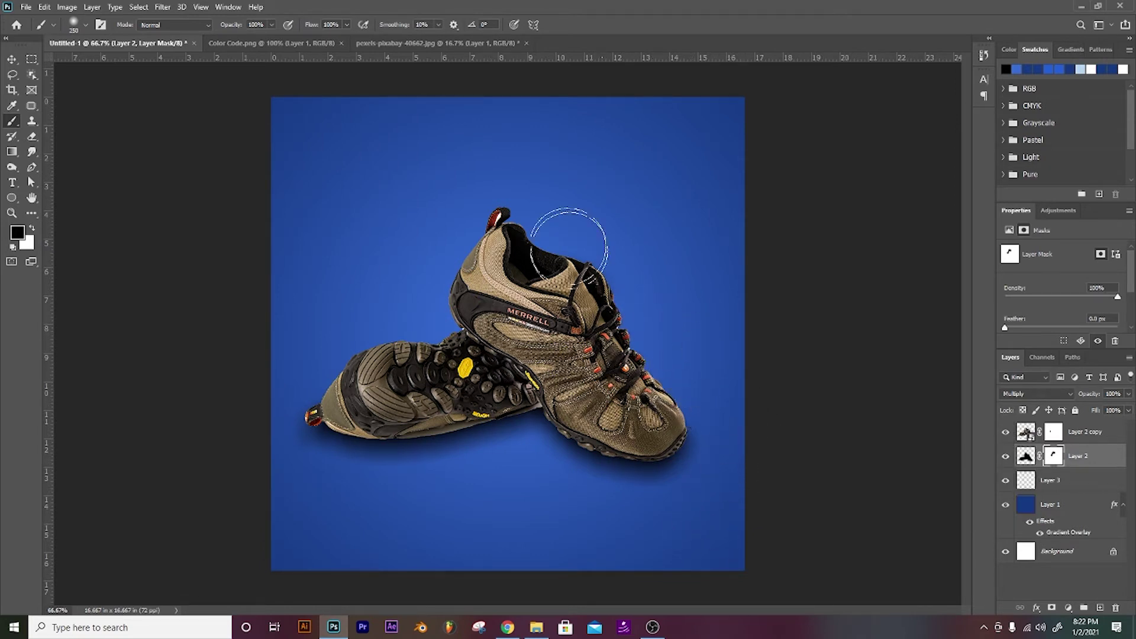
{"action": "left_click_drag", "start_coordinate": [503, 283], "coordinate": [517, 285]}
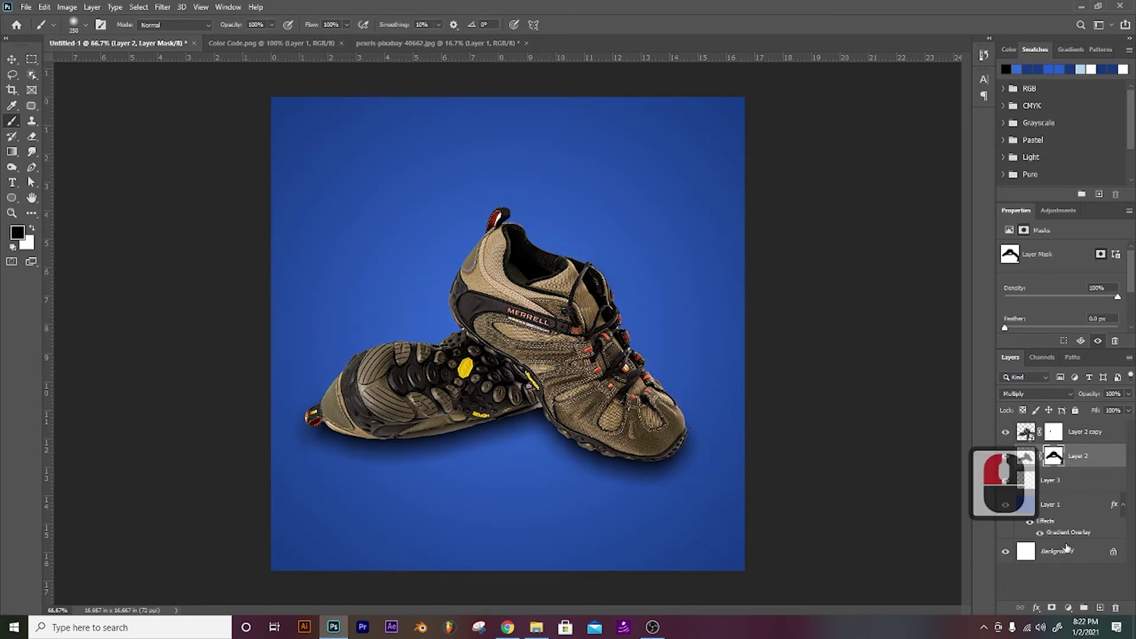
{"action": "left_click", "coordinate": [1099, 608]}
{"action": "left_click", "coordinate": [996, 629]}
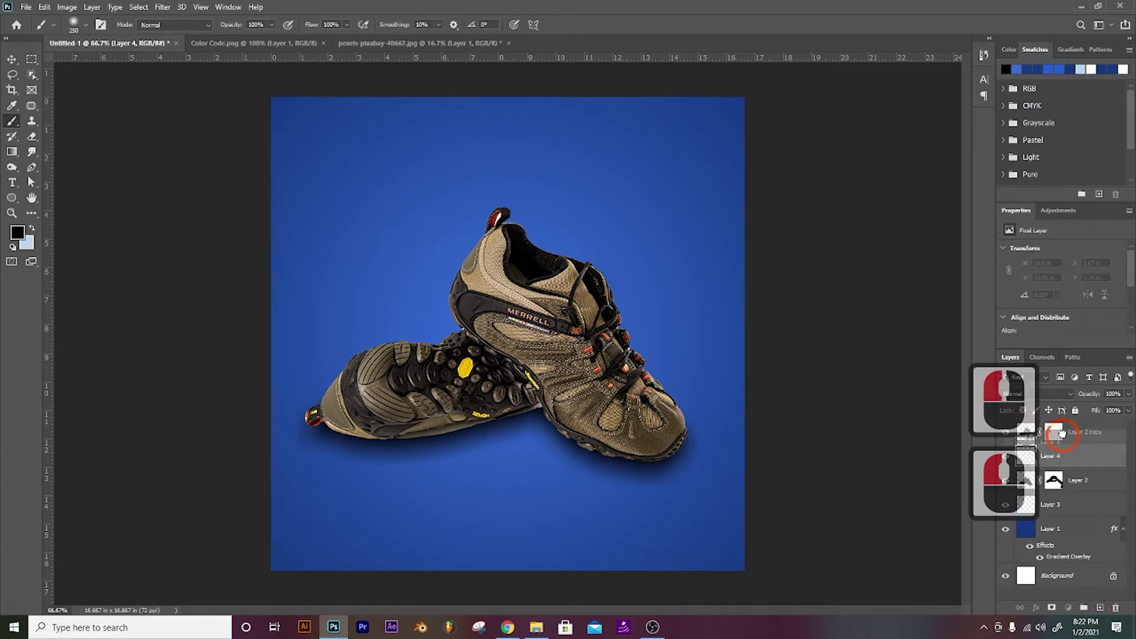
Step: Move the new layer to the top and dab one 600 px soft white spot over the shoes
{"action": "left_click_drag", "start_coordinate": [1062, 435], "coordinate": [1062, 427]}
{"action": "key", "text": "b"}
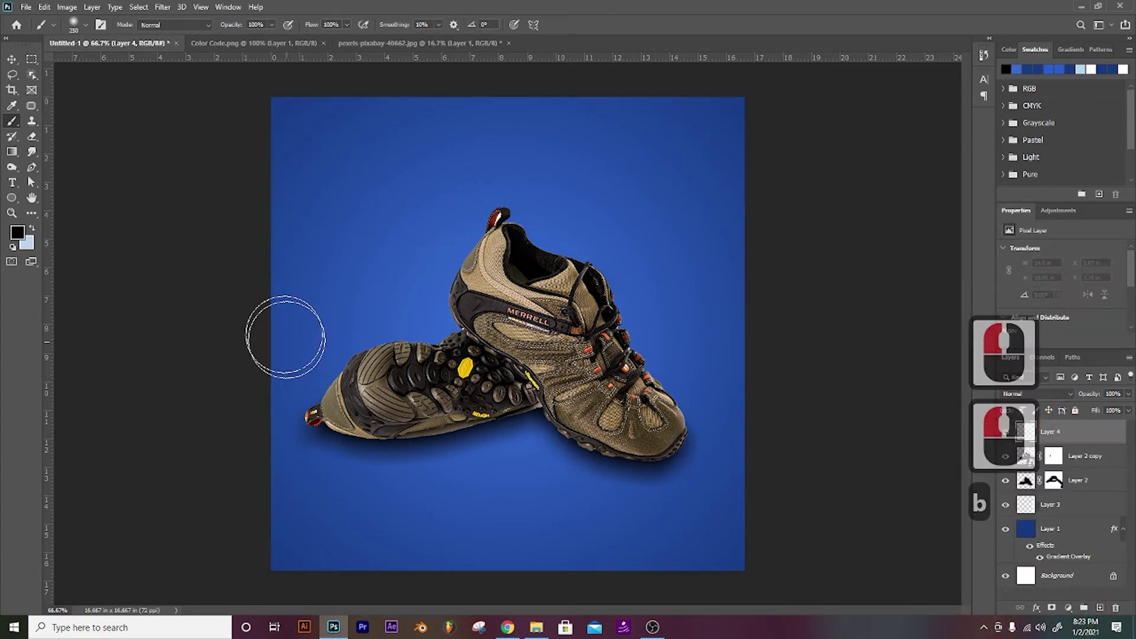
{"action": "left_click", "coordinate": [17, 232]}
{"action": "left_click", "coordinate": [337, 234]}
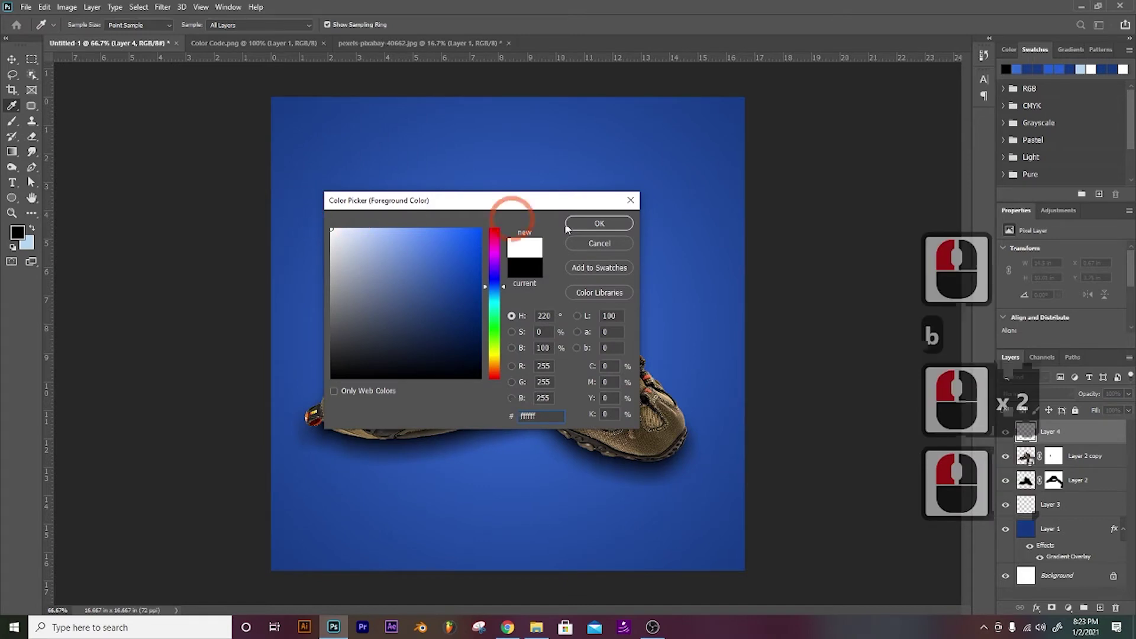
{"action": "left_click", "coordinate": [598, 222]}
{"action": "key", "text": "]"}
{"action": "key", "text": "]"}
{"action": "key", "text": "]"}
{"action": "key", "text": "]"}
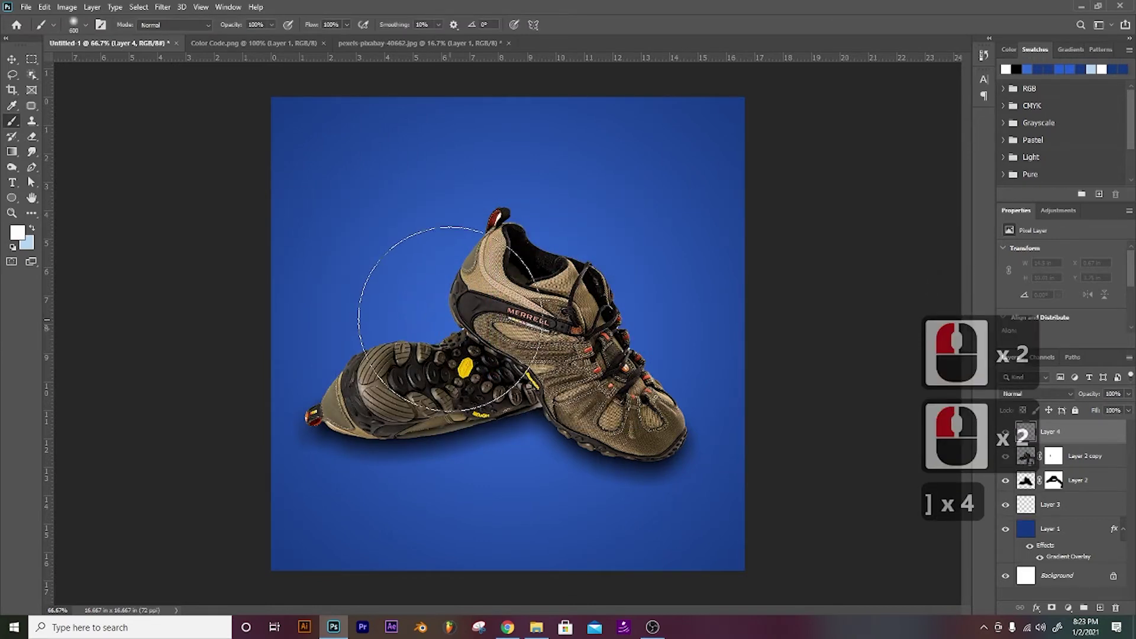
{"action": "left_click", "coordinate": [450, 319]}
Step: Send the white glow behind the shoes, scale it to 287%, and lower its opacity
{"action": "key", "text": "ctrl+bracketleft"}
{"action": "key", "text": "ctrl+bracketleft"}
{"action": "key", "text": "ctrl+bracketleft"}
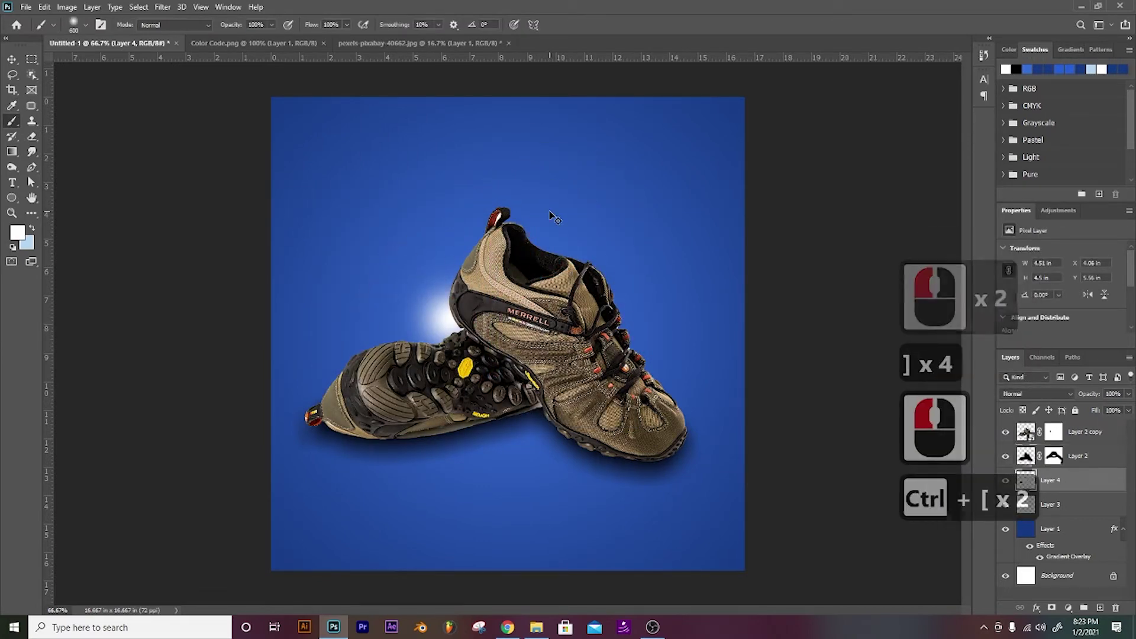
{"action": "key", "text": "ctrl+t"}
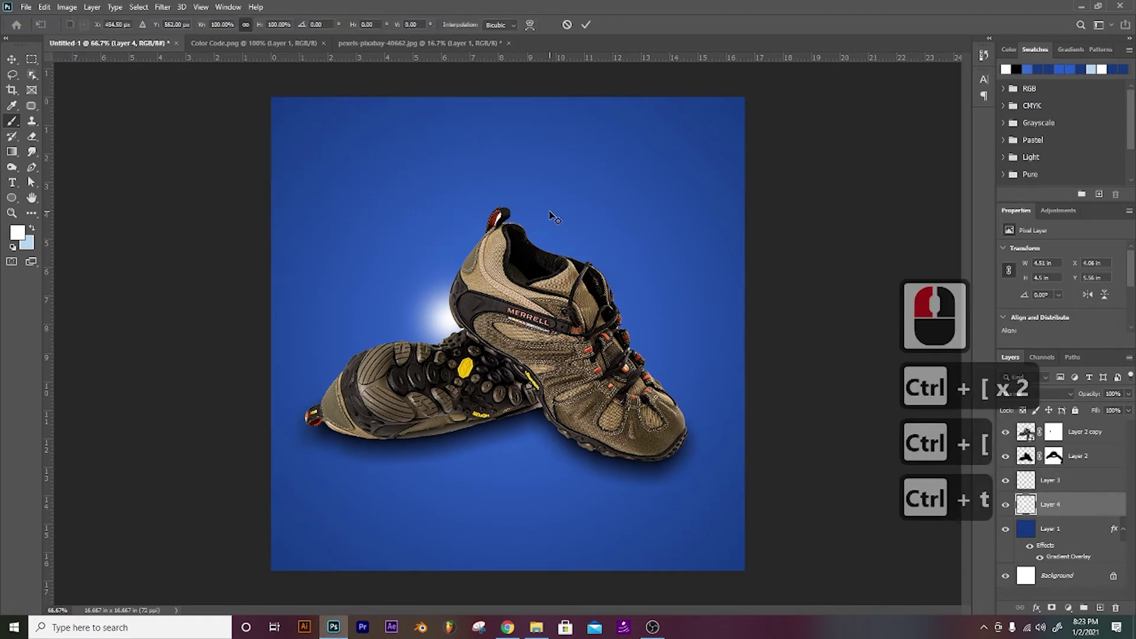
{"action": "left_click_drag", "start_coordinate": [514, 255], "coordinate": [645, 144]}
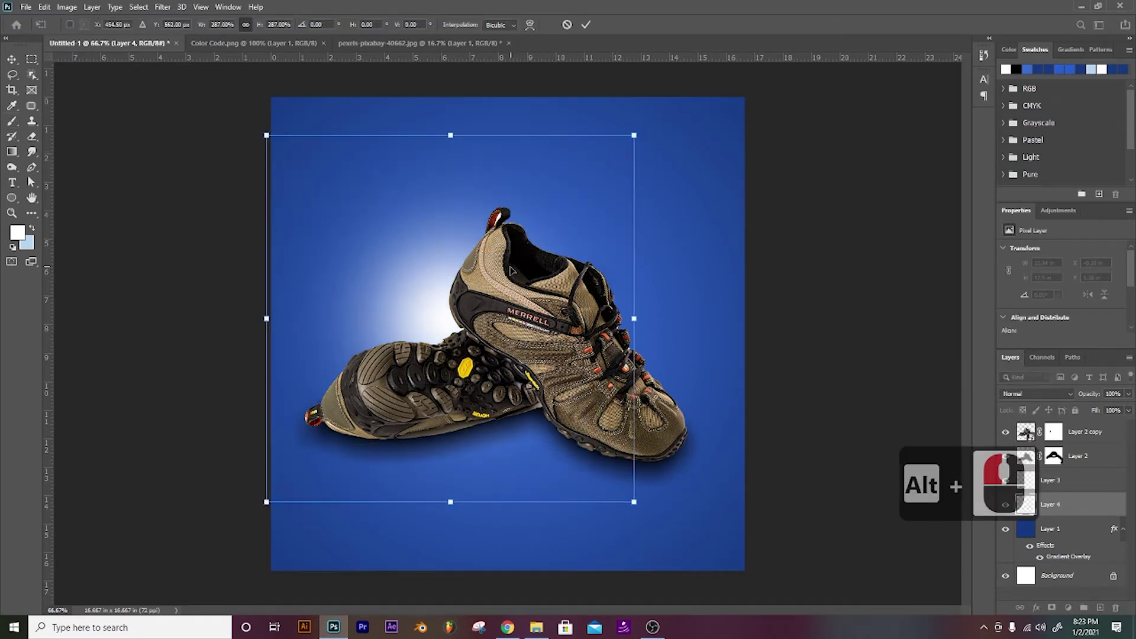
{"action": "double_click", "coordinate": [521, 248]}
{"action": "key", "text": "b"}
{"action": "left_click", "coordinate": [1128, 394]}
{"action": "left_click_drag", "start_coordinate": [1087, 411], "coordinate": [1101, 411]}
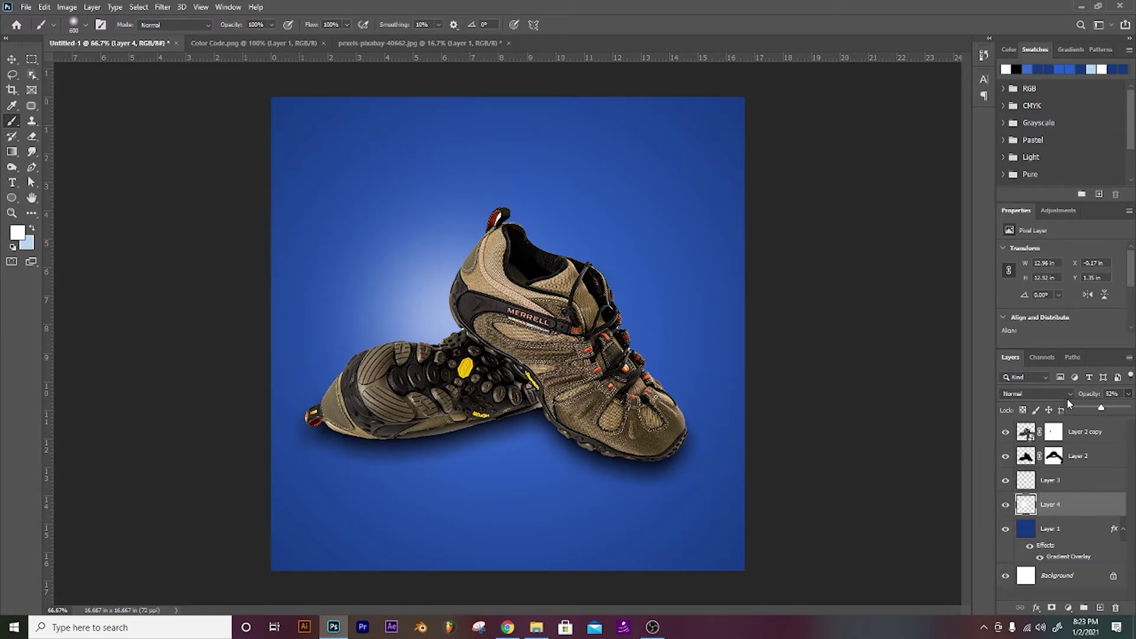
Step: Type the headline 'Trending collection' near the top of the poster
{"action": "key", "text": "t"}
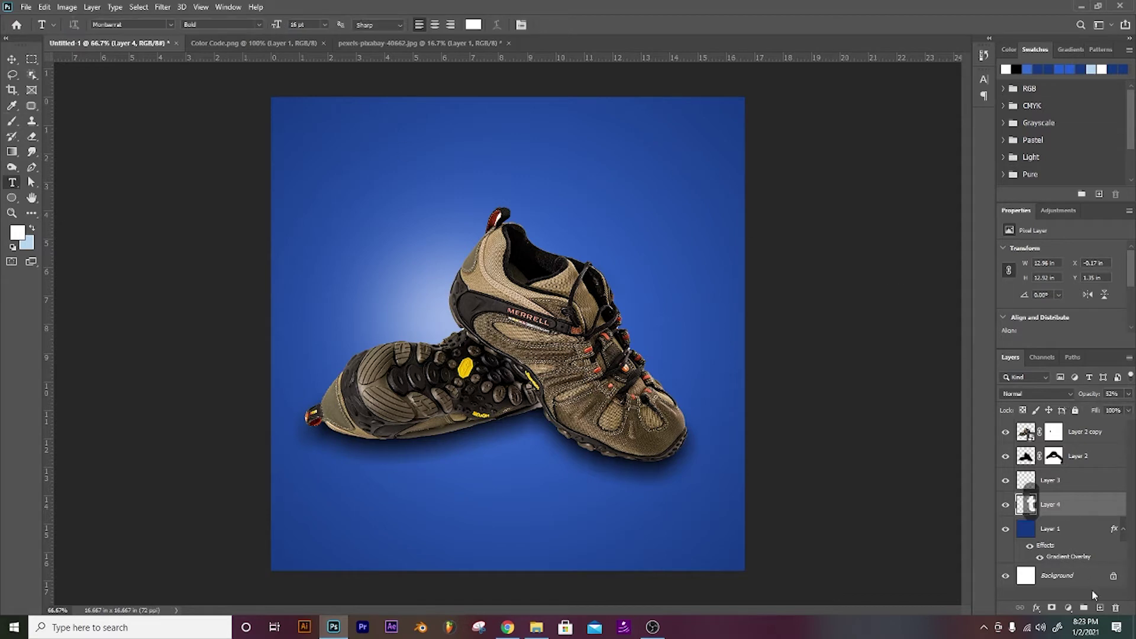
{"action": "left_click", "coordinate": [1100, 608]}
{"action": "left_click", "coordinate": [396, 163]}
{"action": "left_click", "coordinate": [394, 163]}
{"action": "type", "text": "Trendin"}
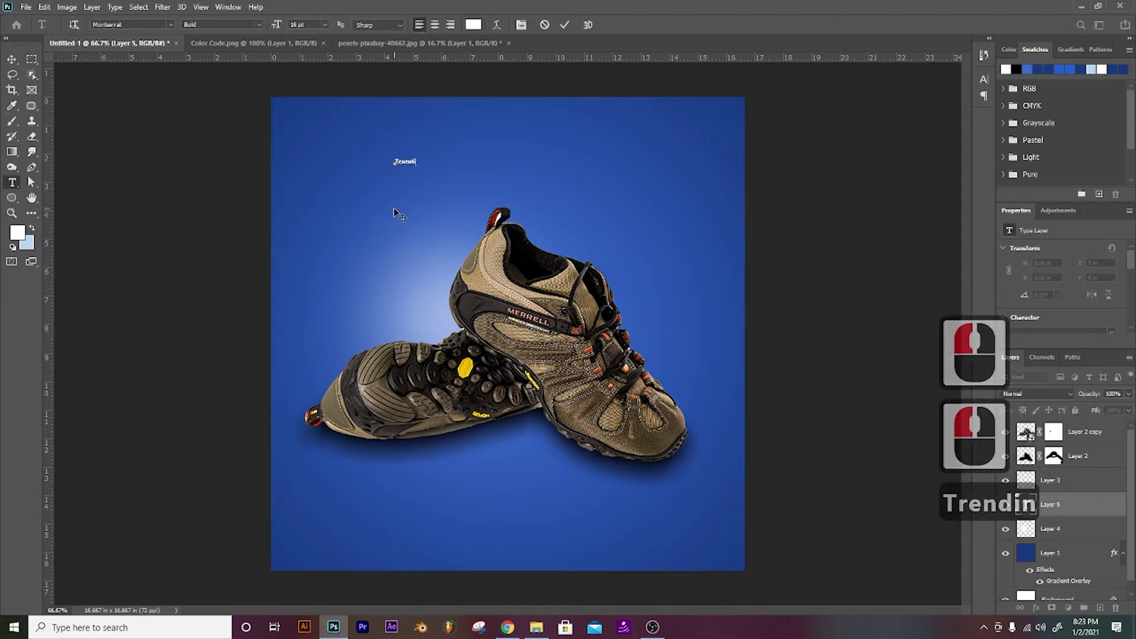
{"action": "type", "text": "g co"}
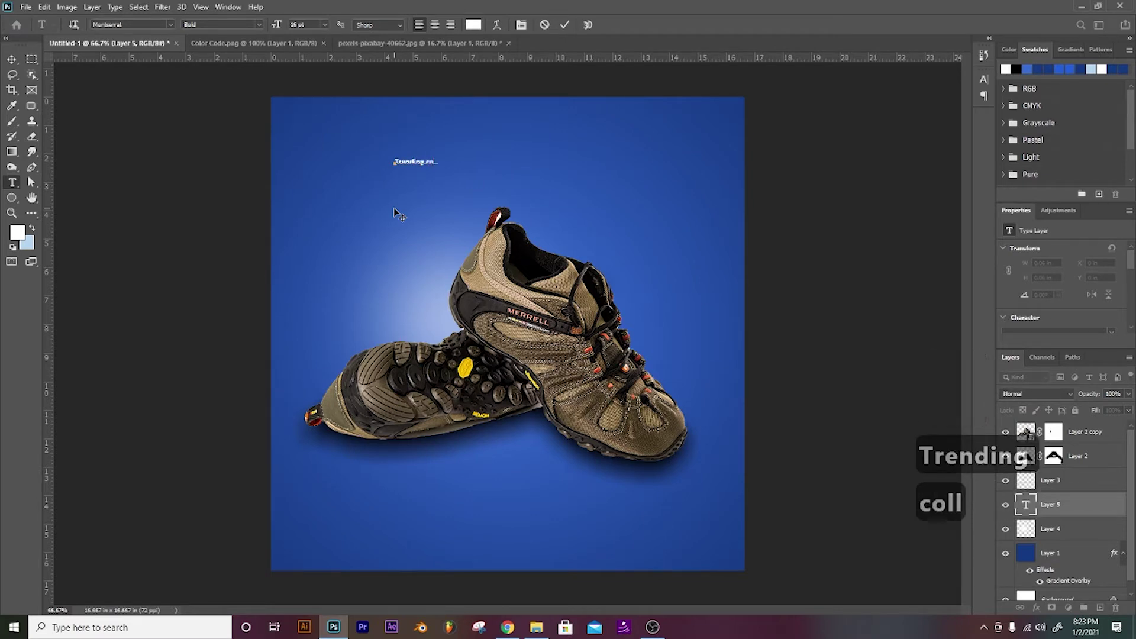
{"action": "type", "text": "llection"}
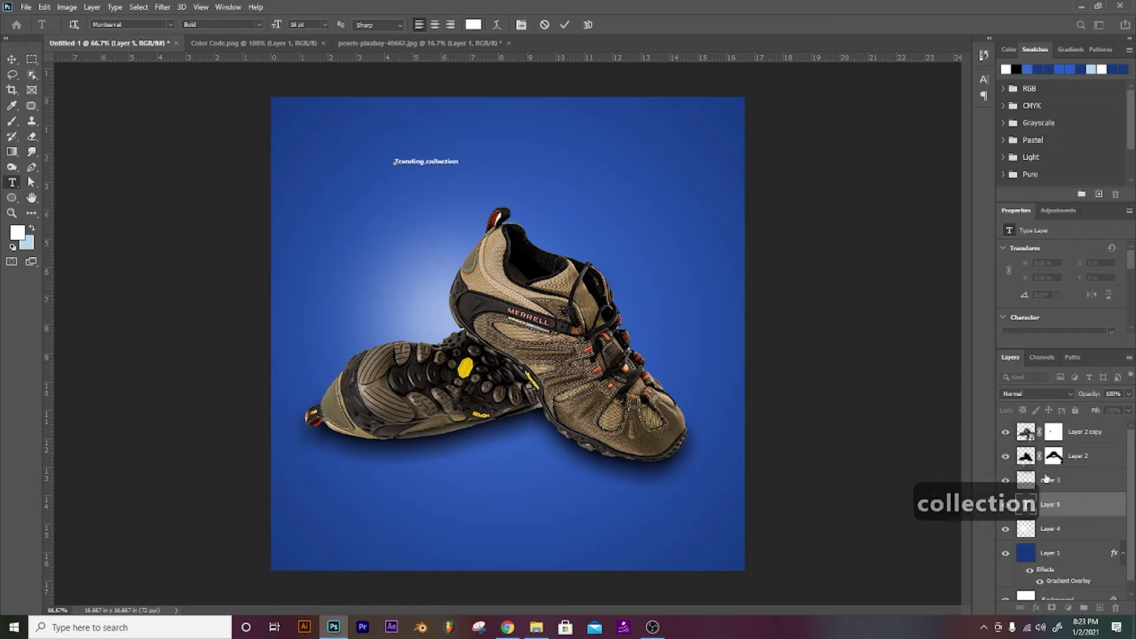
{"action": "left_click", "coordinate": [1054, 515]}
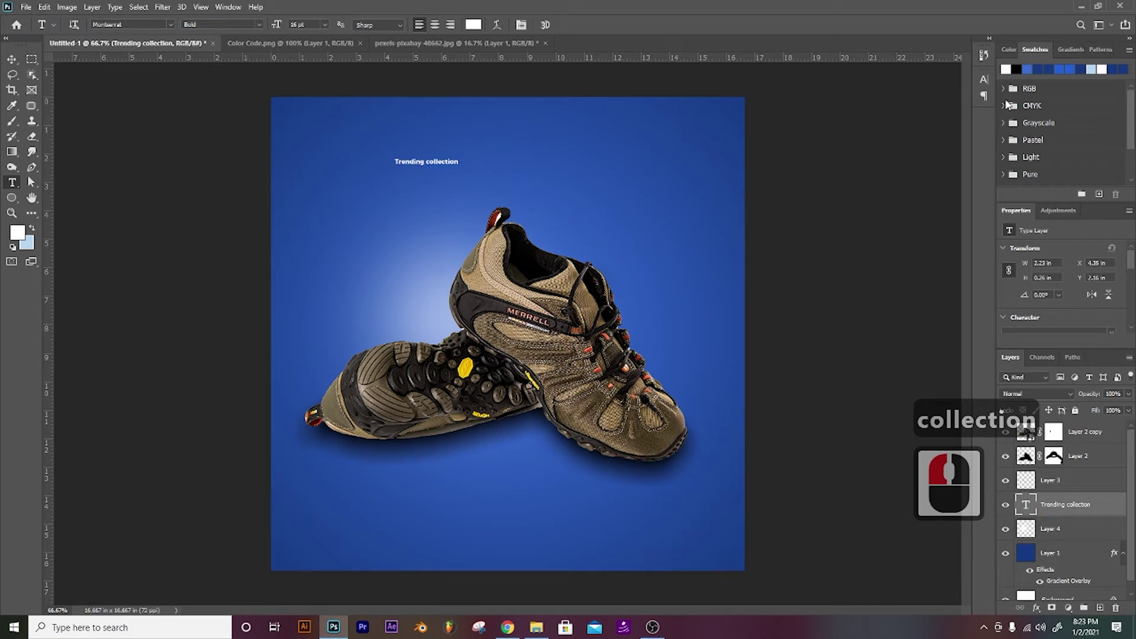
Step: Set the headline to 48 pt All Caps, with COLLECTION in the Thin weight
{"action": "left_click", "coordinate": [984, 78]}
{"action": "left_click", "coordinate": [899, 111]}
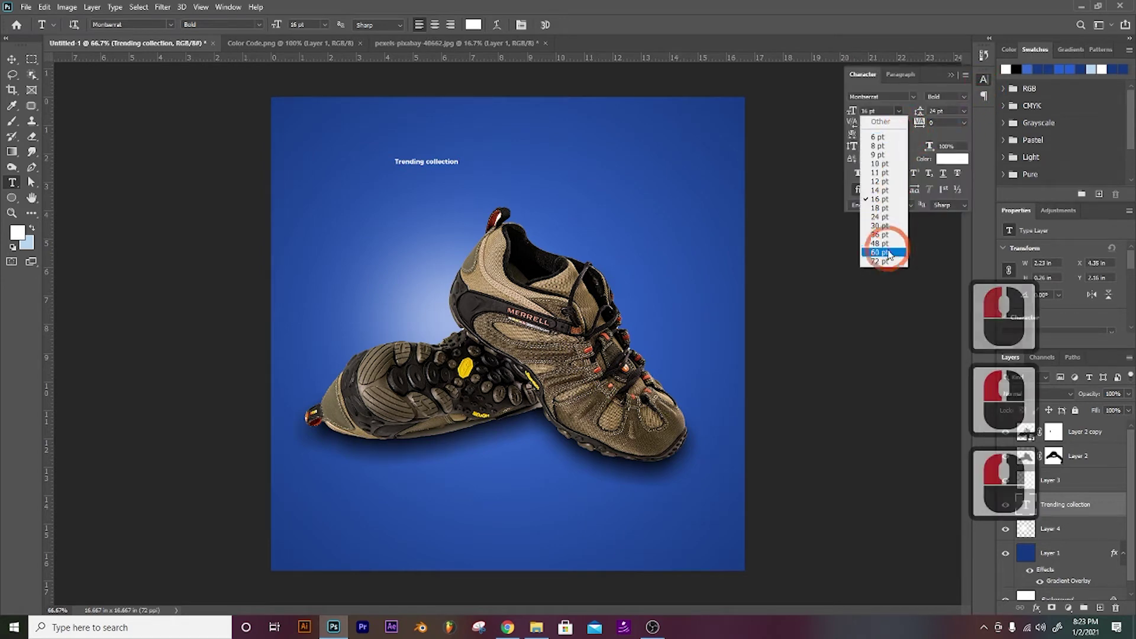
{"action": "left_click", "coordinate": [882, 236]}
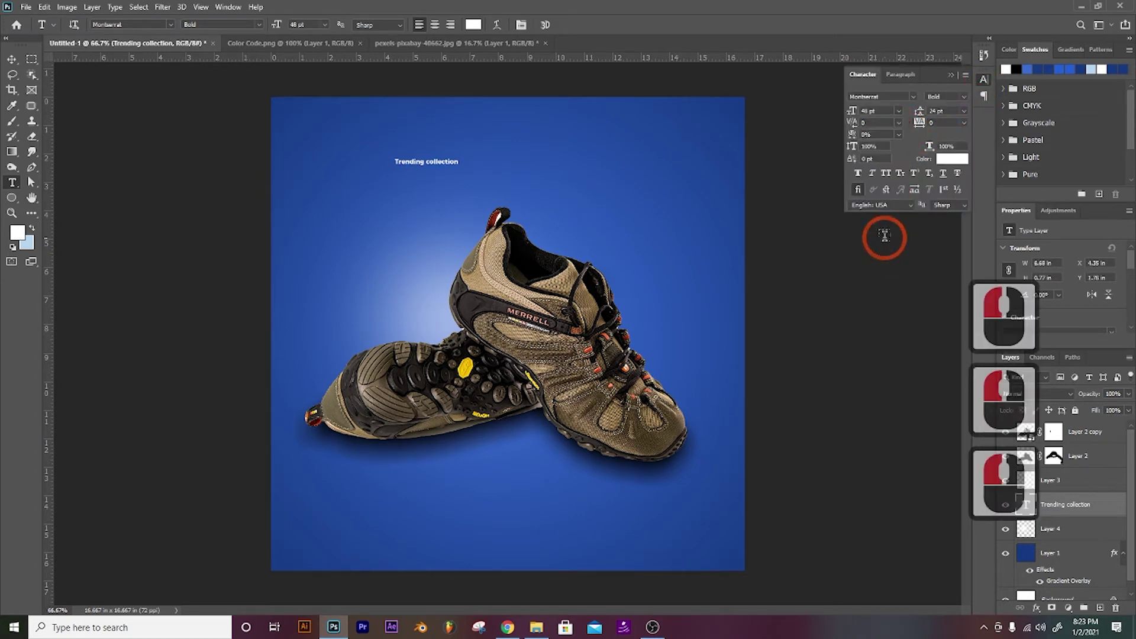
{"action": "left_click", "coordinate": [873, 173]}
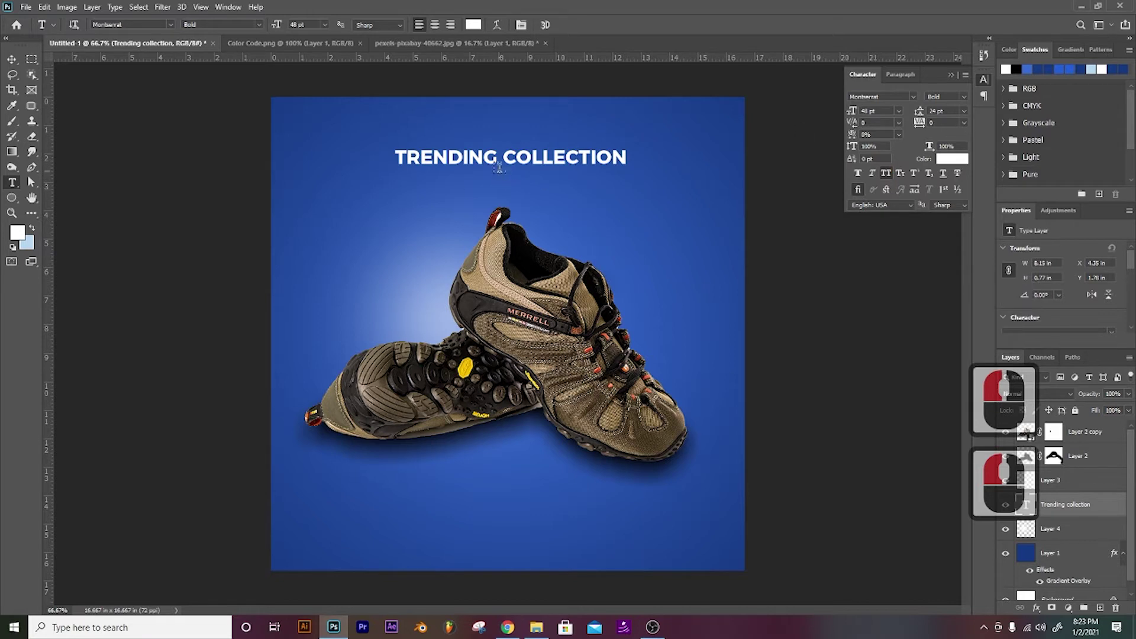
{"action": "left_click_drag", "start_coordinate": [500, 161], "coordinate": [659, 162]}
{"action": "left_click", "coordinate": [952, 96]}
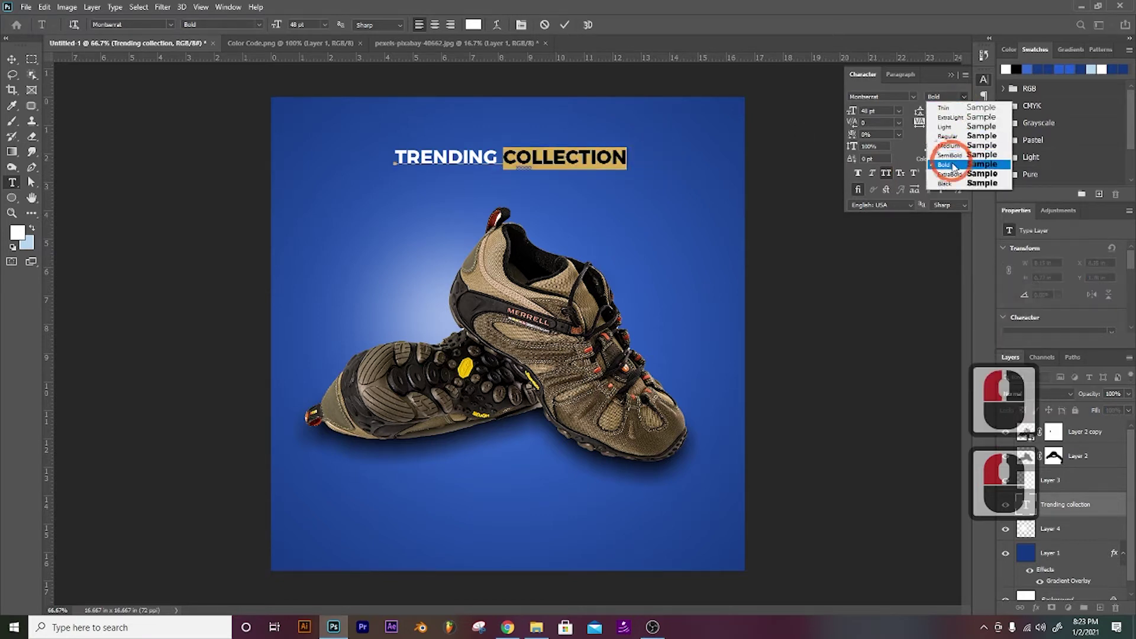
{"action": "left_click", "coordinate": [944, 137]}
{"action": "left_click", "coordinate": [949, 97]}
{"action": "left_click", "coordinate": [945, 110]}
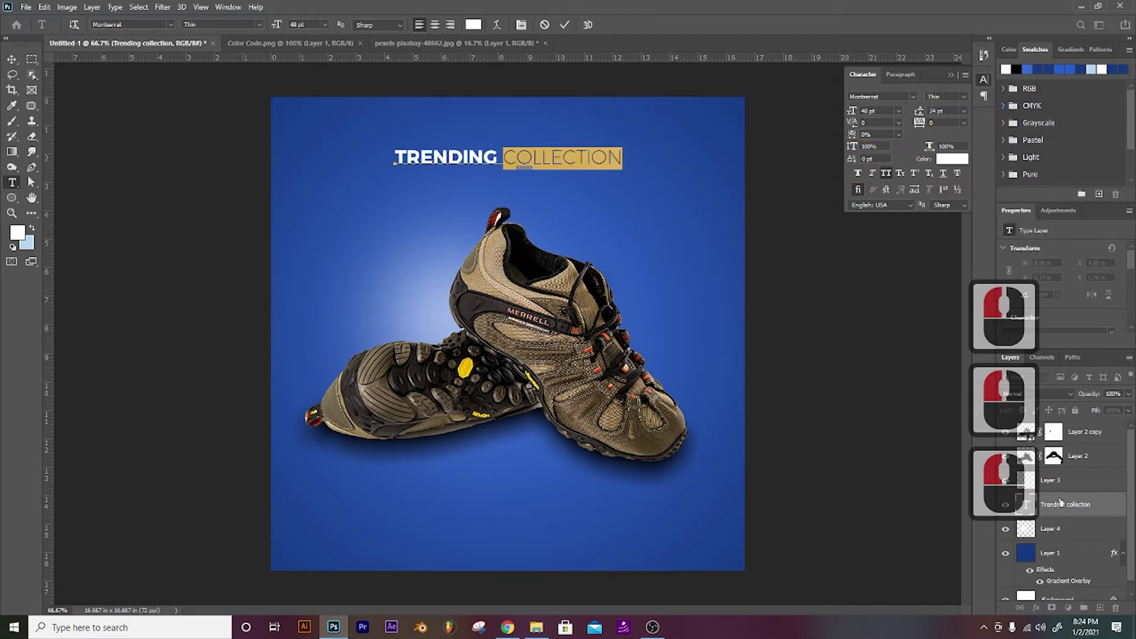
{"action": "left_click", "coordinate": [1060, 502]}
Step: Move the headline down slightly and duplicate it, nudging the copy up onto its own line
{"action": "key", "text": "v"}
{"action": "left_click_drag", "start_coordinate": [443, 183], "coordinate": [368, 192]}
{"action": "key", "text": "ctrl+j"}
{"action": "key", "text": "v"}
{"action": "key", "text": "Up"}
{"action": "key", "text": "Up"}
{"action": "key", "text": "Up"}
{"action": "key", "text": "Up"}
{"action": "key", "text": "Up"}
{"action": "key", "text": "Up"}
{"action": "key", "text": "Up"}
{"action": "key", "text": "Up"}
{"action": "key", "text": "Up"}
{"action": "key", "text": "Up"}
{"action": "key", "text": "Up"}
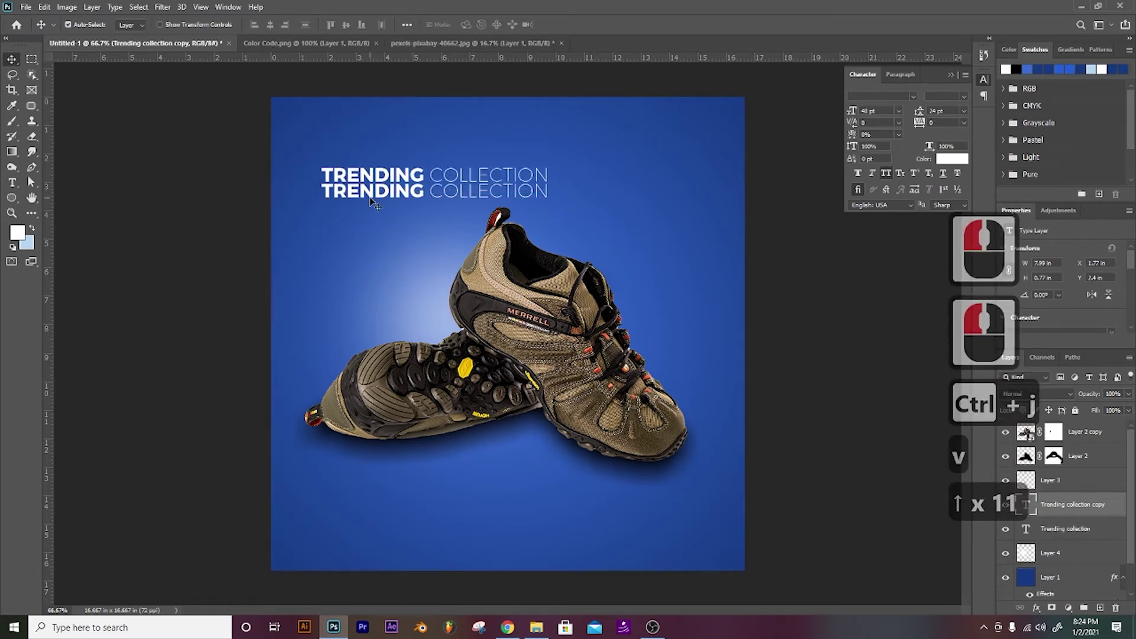
{"action": "key", "text": "Up"}
{"action": "key", "text": "Up"}
Step: Delete the empty text layer created by mistake
{"action": "key", "text": "t"}
{"action": "left_click", "coordinate": [362, 189]}
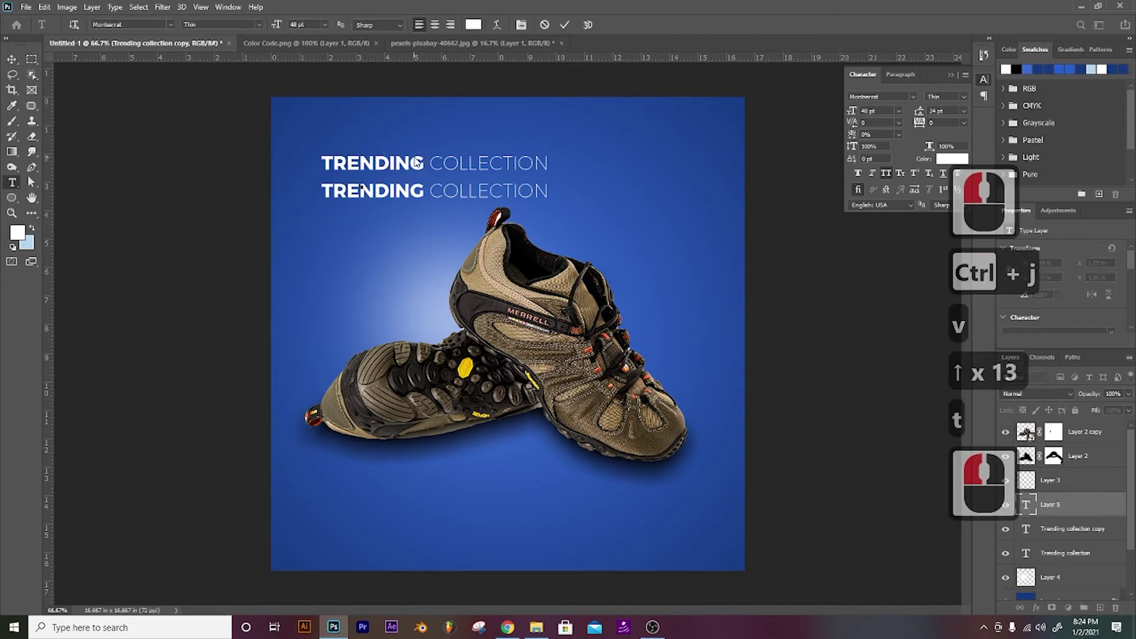
{"action": "left_click", "coordinate": [12, 60]}
{"action": "key", "text": "Delete"}
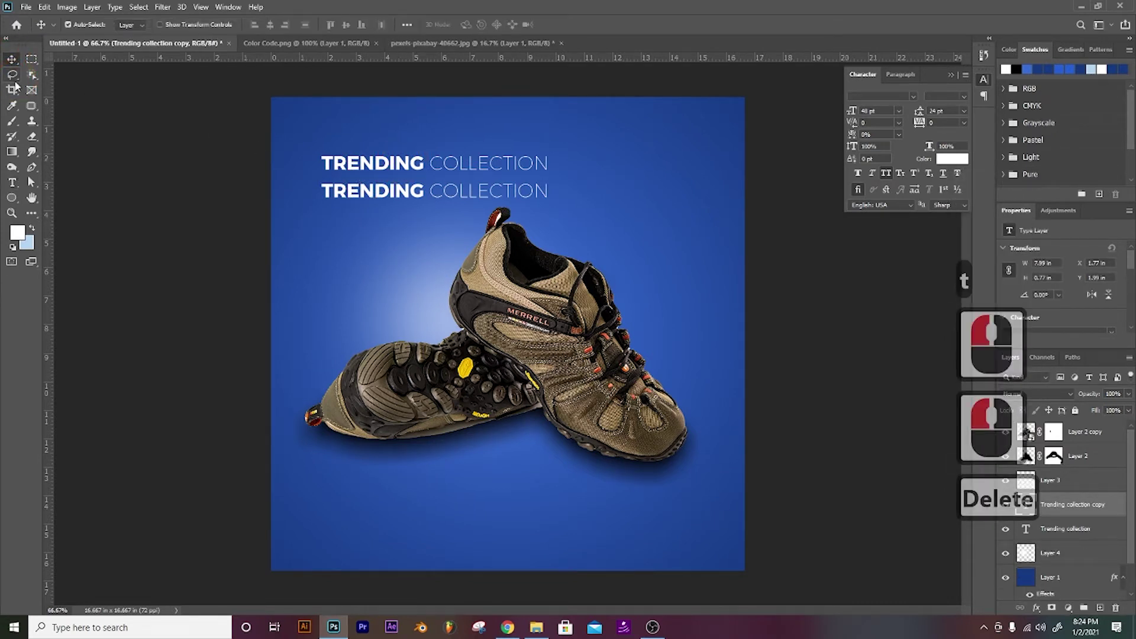
Step: Retype the top headline copy to read LIMITED STOCK
{"action": "left_click", "coordinate": [395, 167]}
{"action": "key", "text": "t"}
{"action": "left_click_drag", "start_coordinate": [424, 164], "coordinate": [299, 164]}
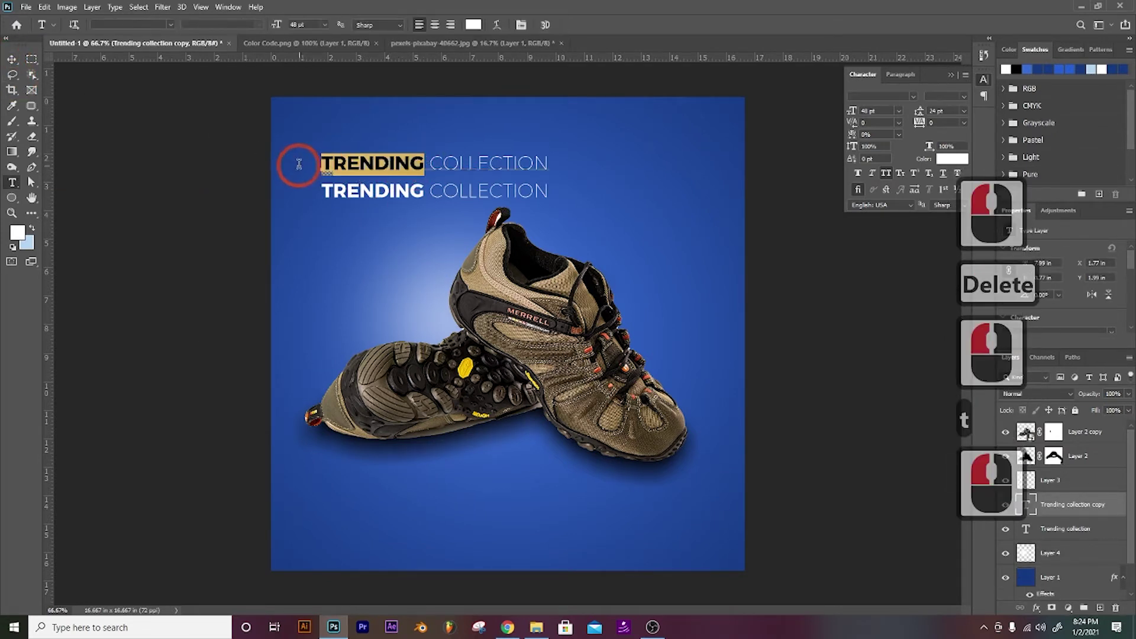
{"action": "type", "text": "Limited"}
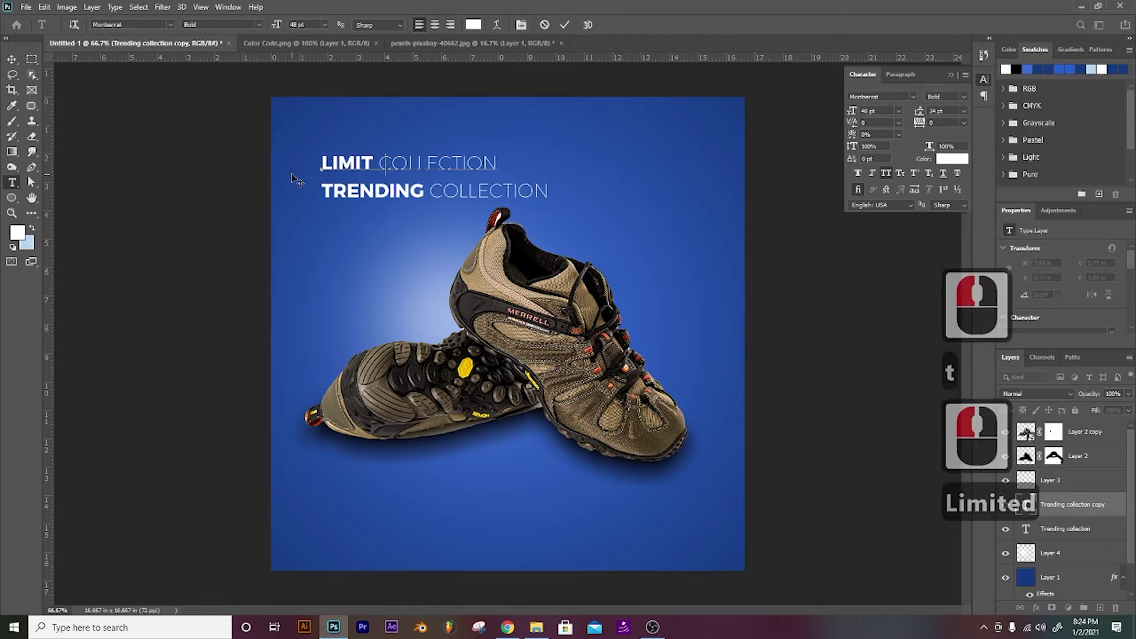
{"action": "left_click_drag", "start_coordinate": [484, 163], "coordinate": [542, 159]}
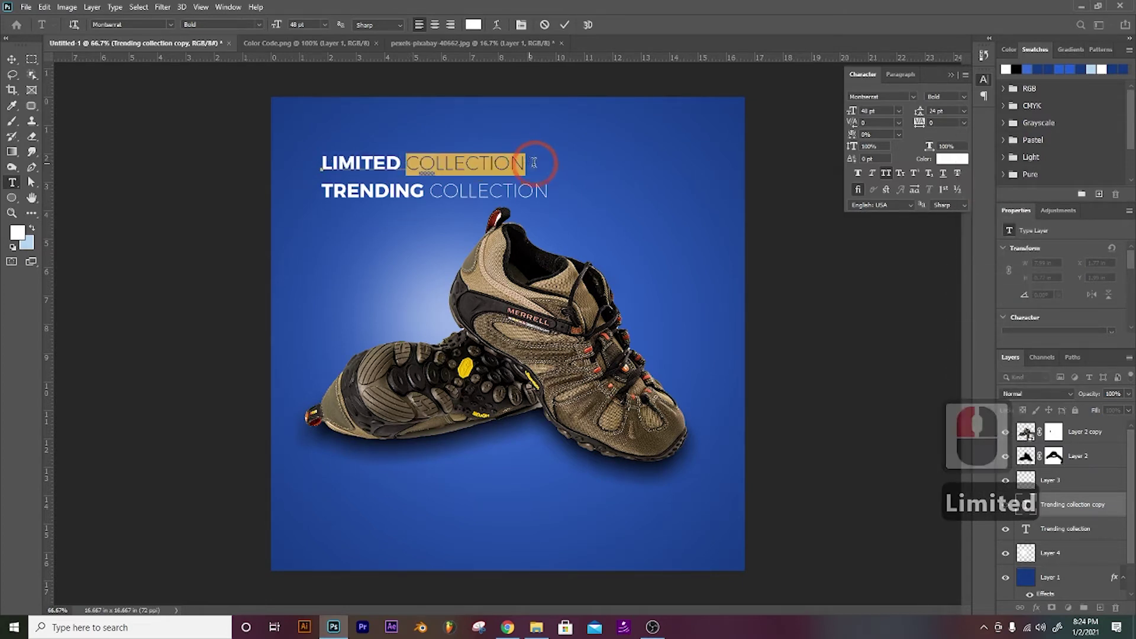
{"action": "type", "text": "stlo"}
{"action": "key", "text": "BackSpace"}
{"action": "key", "text": "BackSpace"}
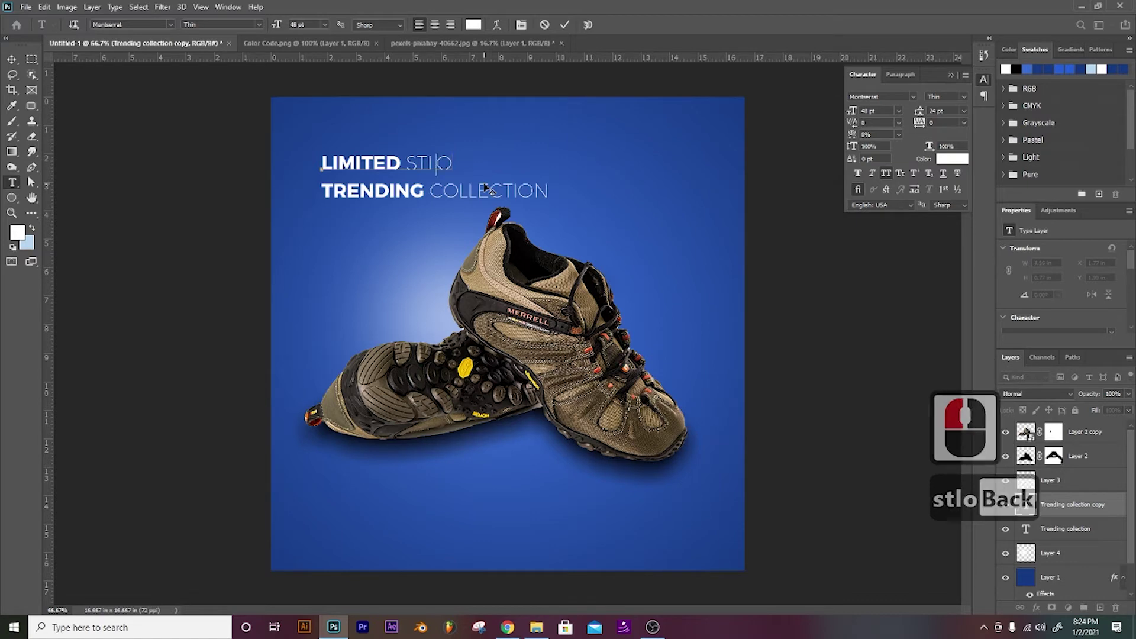
{"action": "type", "text": "ock"}
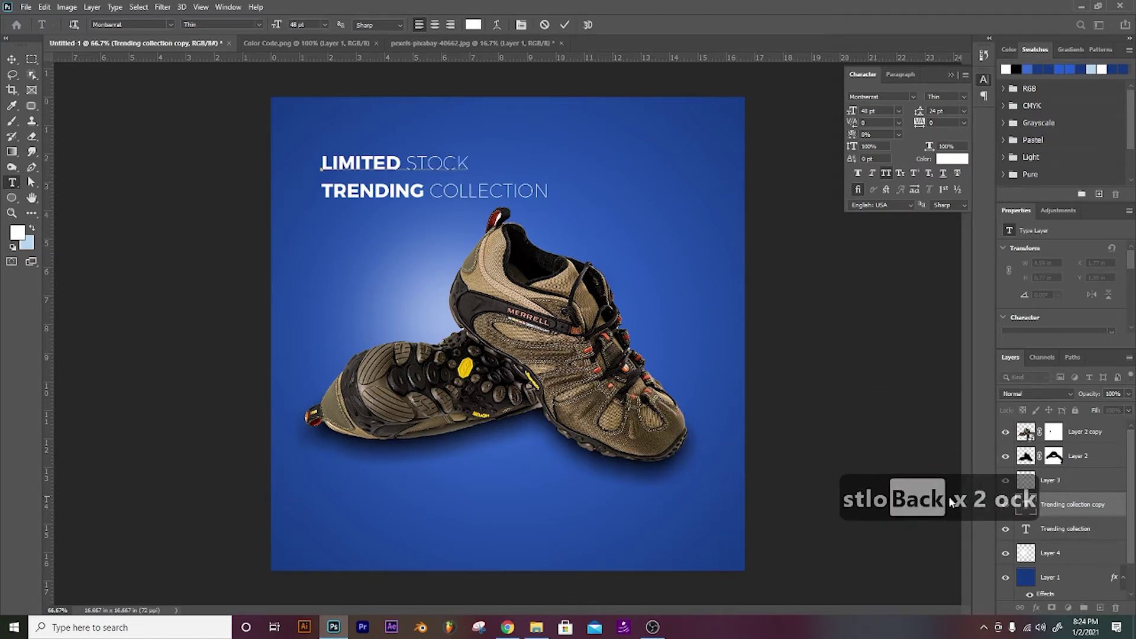
{"action": "left_click", "coordinate": [1054, 504]}
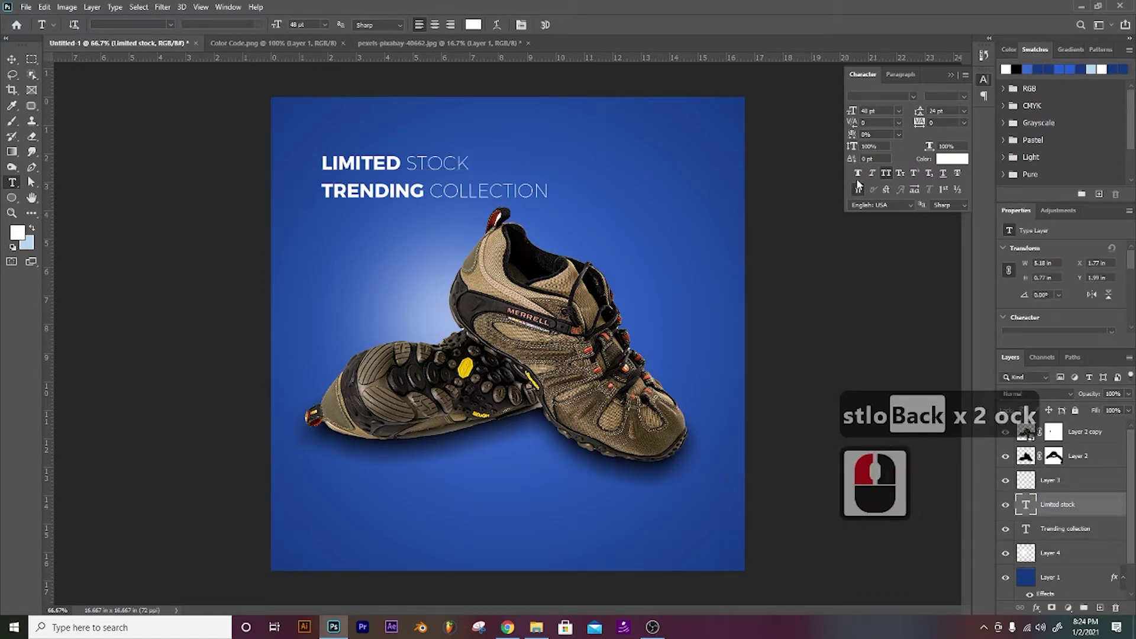
Step: Set the entire LIMITED STOCK line to Montserrat ExtraBold
{"action": "left_click", "coordinate": [382, 162]}
{"action": "left_click", "coordinate": [322, 163]}
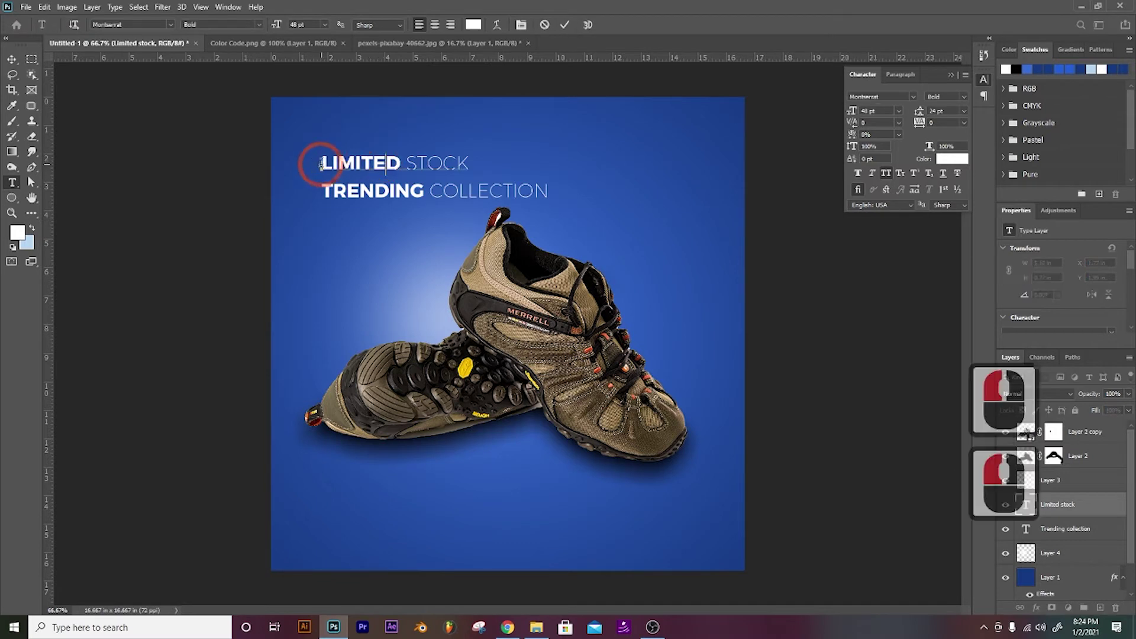
{"action": "left_click_drag", "start_coordinate": [321, 163], "coordinate": [513, 170]}
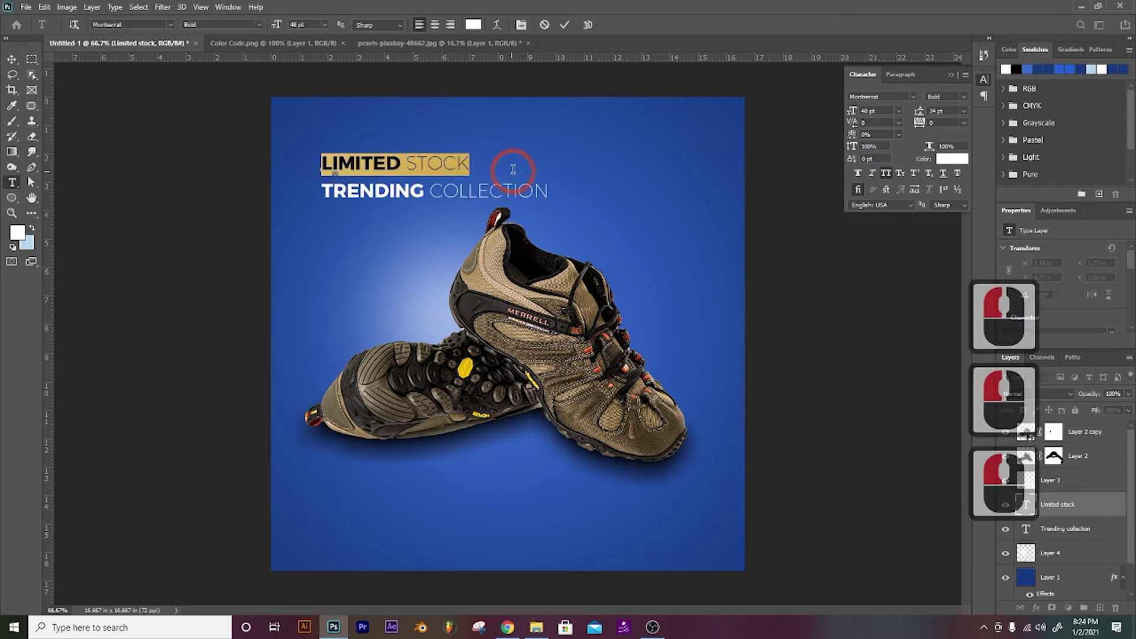
{"action": "left_click", "coordinate": [966, 96]}
{"action": "left_click", "coordinate": [952, 169]}
{"action": "left_click", "coordinate": [1064, 513]}
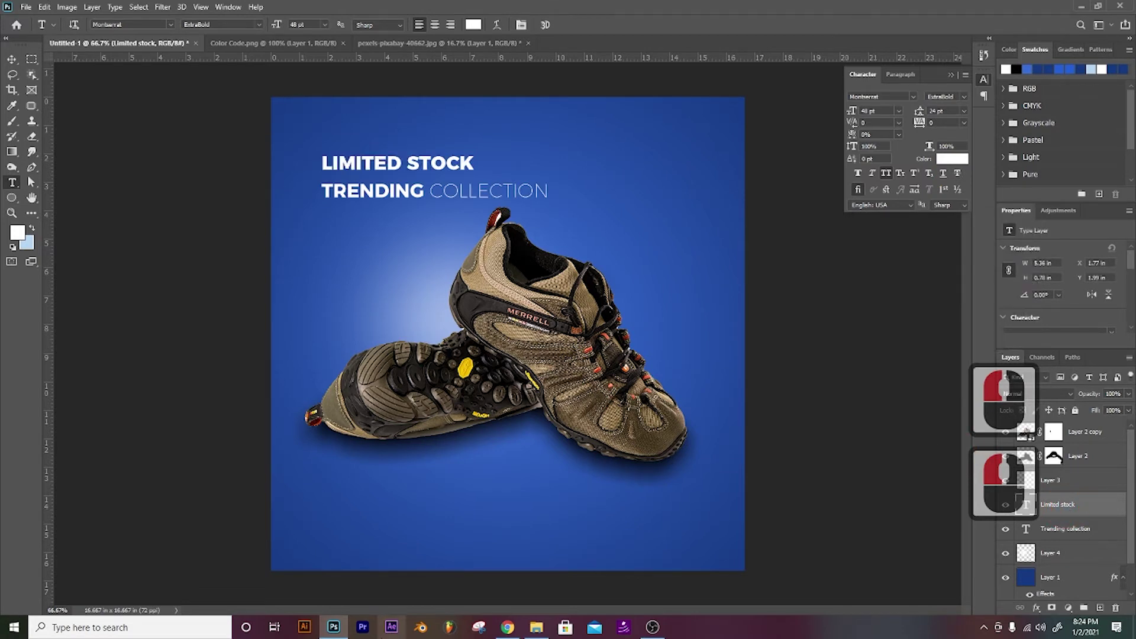
{"action": "key", "text": "ctrl+t"}
Step: Enlarge LIMITED STOCK from its centre and shift both headline lines right into alignment
{"action": "left_click_drag", "start_coordinate": [477, 151], "coordinate": [524, 126]}
{"action": "key", "text": "Return"}
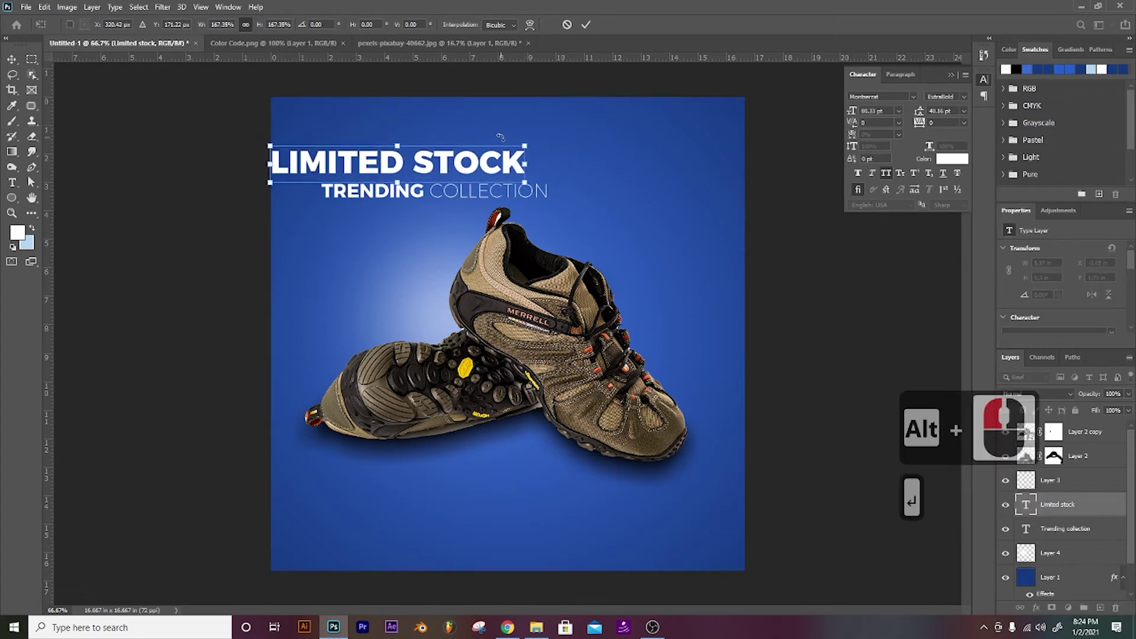
{"action": "key", "text": "v"}
{"action": "key", "text": "shift+Right"}
{"action": "key", "text": "shift+Right"}
{"action": "key", "text": "shift+Right"}
{"action": "key", "text": "shift+Right"}
{"action": "key", "text": "shift+Right"}
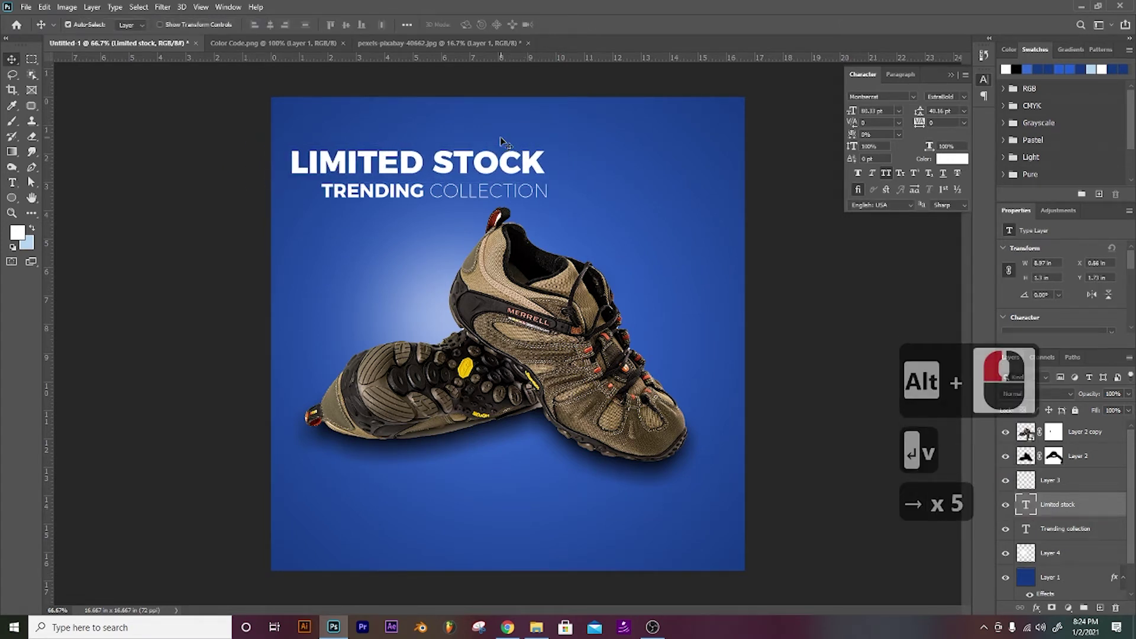
{"action": "left_click_drag", "start_coordinate": [472, 197], "coordinate": [510, 190]}
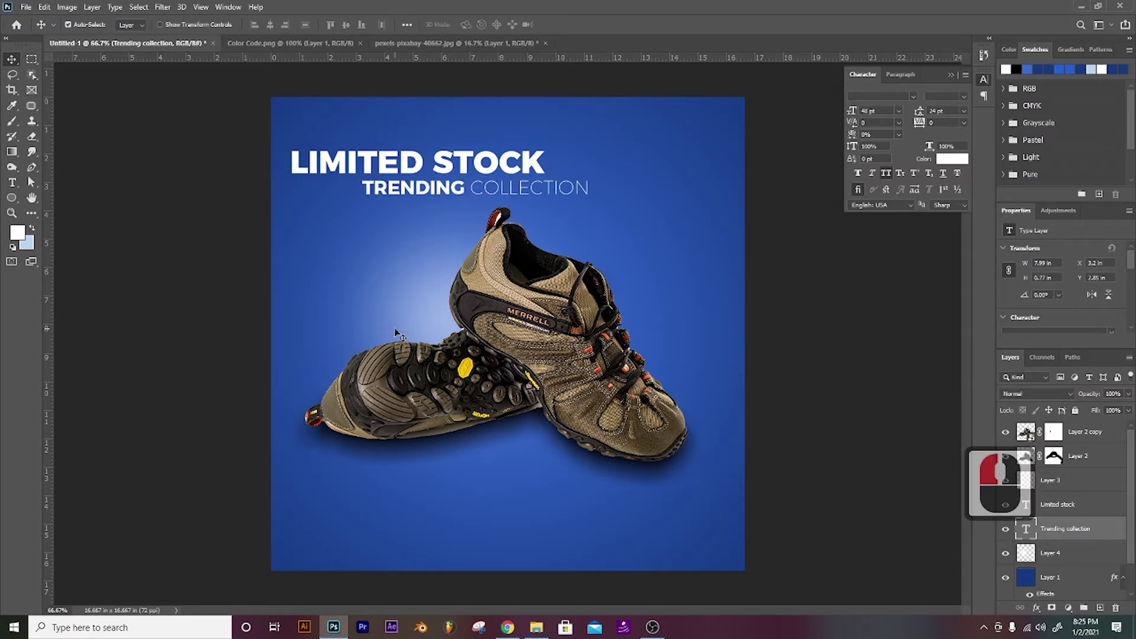
{"action": "key", "text": "Down"}
{"action": "key", "text": "Down"}
{"action": "key", "text": "Down"}
{"action": "key", "text": "Down"}
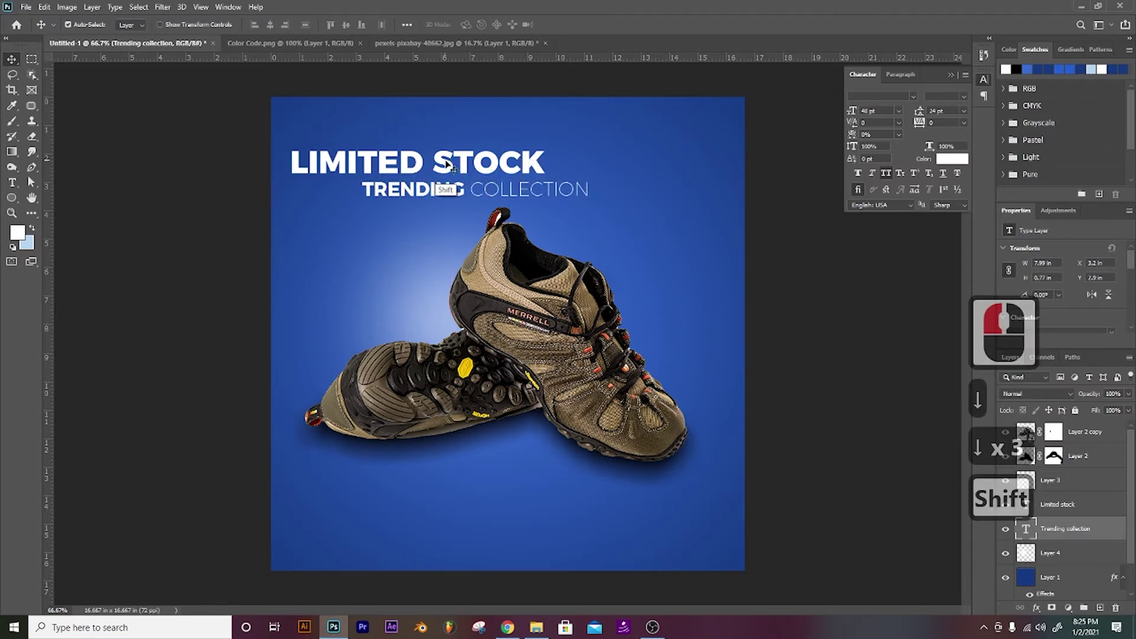
{"action": "left_click", "coordinate": [451, 165], "text": "shift"}
{"action": "key", "text": "shift+Right"}
{"action": "key", "text": "shift+Right"}
{"action": "key", "text": "shift+Right"}
{"action": "key", "text": "shift+Right"}
{"action": "key", "text": "shift+Right"}
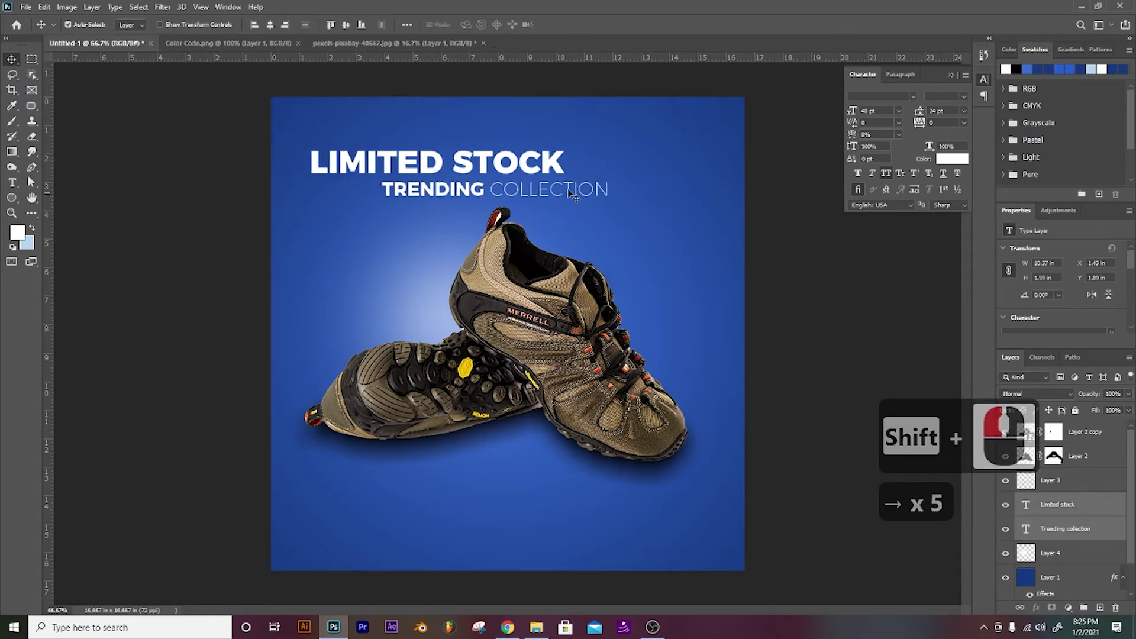
Step: Duplicate the LIMITED STOCK layer and nudge the copy up above the headline
{"action": "left_click", "coordinate": [540, 161]}
{"action": "left_click", "coordinate": [545, 165]}
{"action": "key", "text": "ctrl+j"}
{"action": "key", "text": "v"}
{"action": "key", "text": "Right"}
{"action": "key", "text": "Right"}
{"action": "key", "text": "Right"}
{"action": "key", "text": "Right"}
{"action": "key", "text": "Right"}
{"action": "key", "text": "Right"}
{"action": "key", "text": "Right"}
{"action": "key", "text": "Up"}
{"action": "key", "text": "Up"}
{"action": "key", "text": "Up"}
{"action": "key", "text": "Up"}
{"action": "key", "text": "Up"}
{"action": "key", "text": "Up"}
{"action": "key", "text": "Up"}
{"action": "key", "text": "Up"}
{"action": "key", "text": "Up"}
{"action": "key", "text": "Up"}
{"action": "key", "text": "Up"}
{"action": "key", "text": "Up"}
{"action": "key", "text": "Up"}
Step: Retype the copied headline as two lines: LOGO and HERE
{"action": "key", "text": "t"}
{"action": "left_click_drag", "start_coordinate": [344, 137], "coordinate": [608, 140]}
{"action": "type", "text": "ogo"}
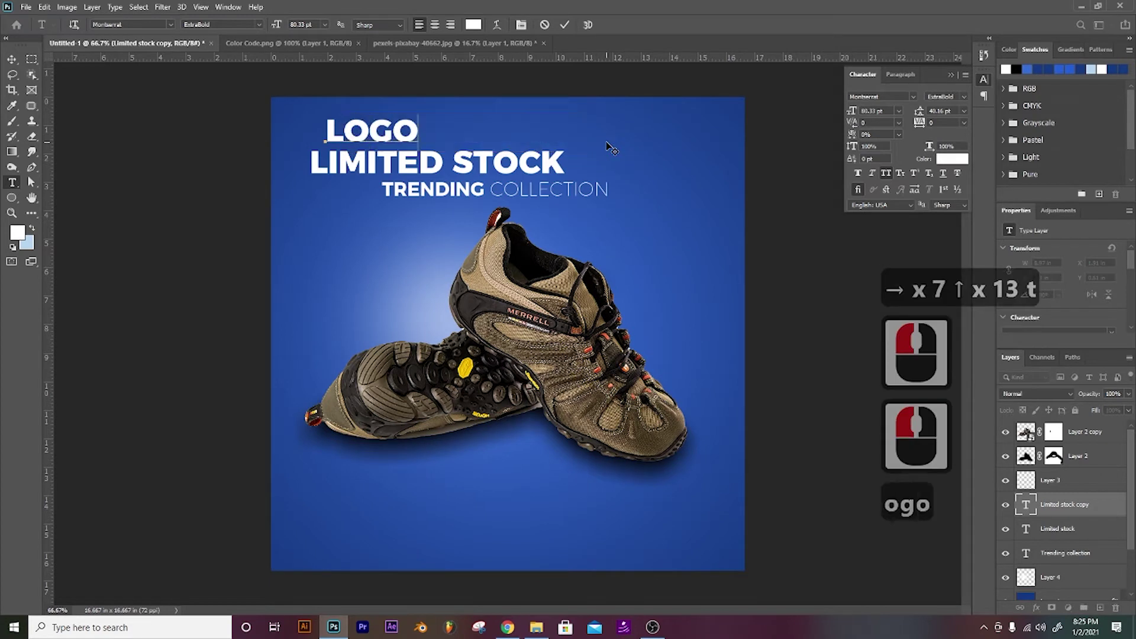
{"action": "type", "text": "o"}
{"action": "key", "text": "Return"}
{"action": "type", "text": "herer"}
{"action": "key", "text": "BackSpace"}
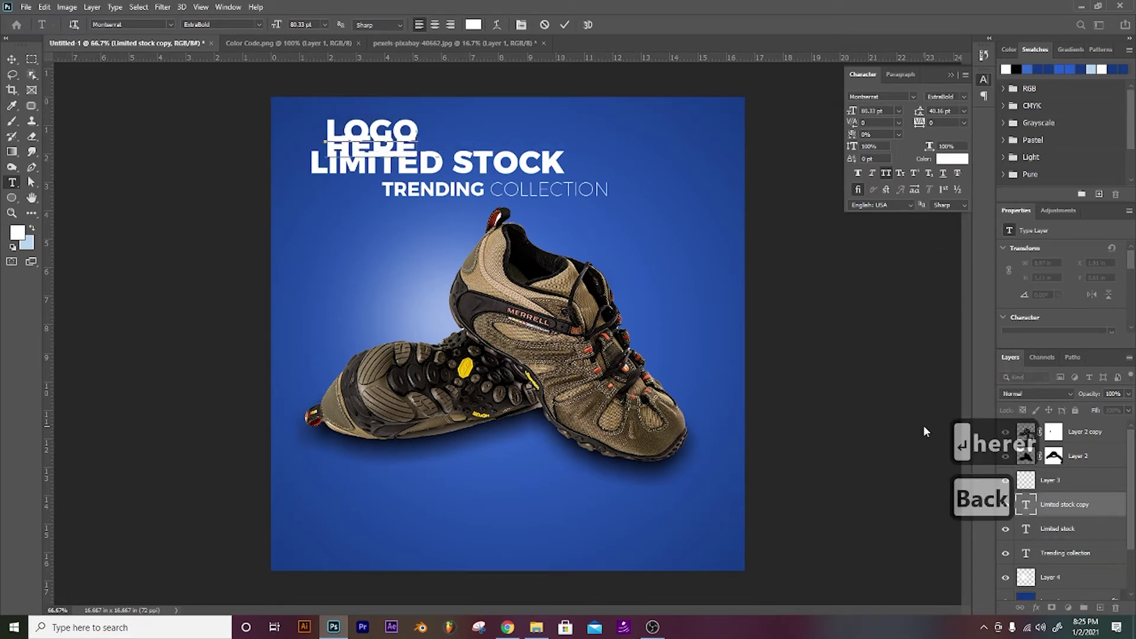
{"action": "left_click", "coordinate": [1071, 504]}
Step: Size the LOGO HERE text to 48 pt and move it to the top-right corner
{"action": "left_click", "coordinate": [897, 110]}
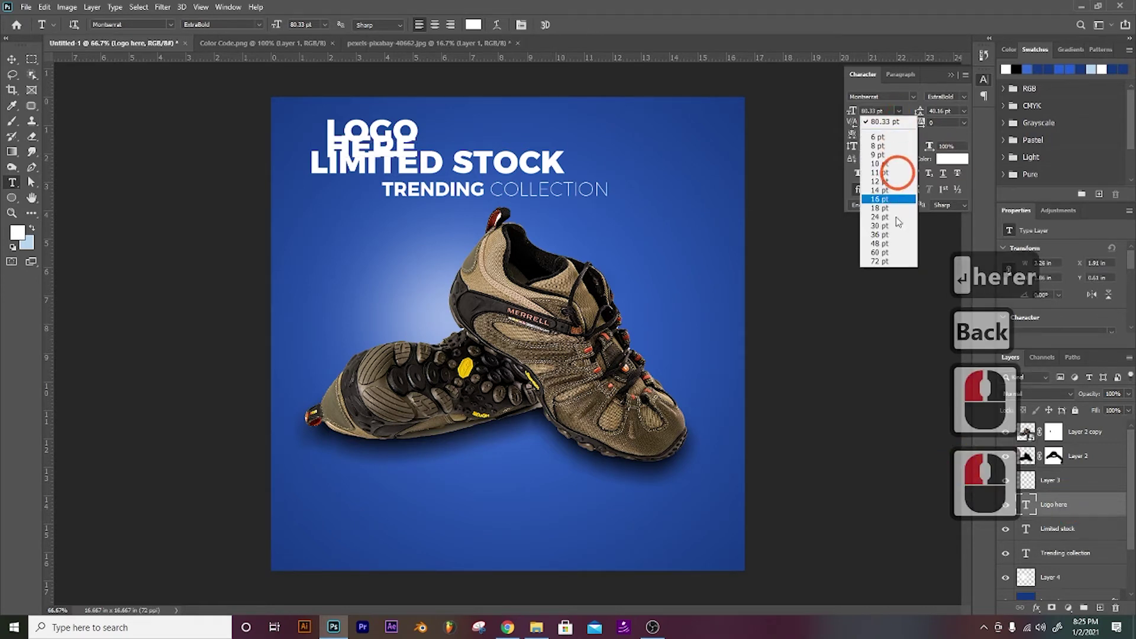
{"action": "left_click", "coordinate": [886, 243]}
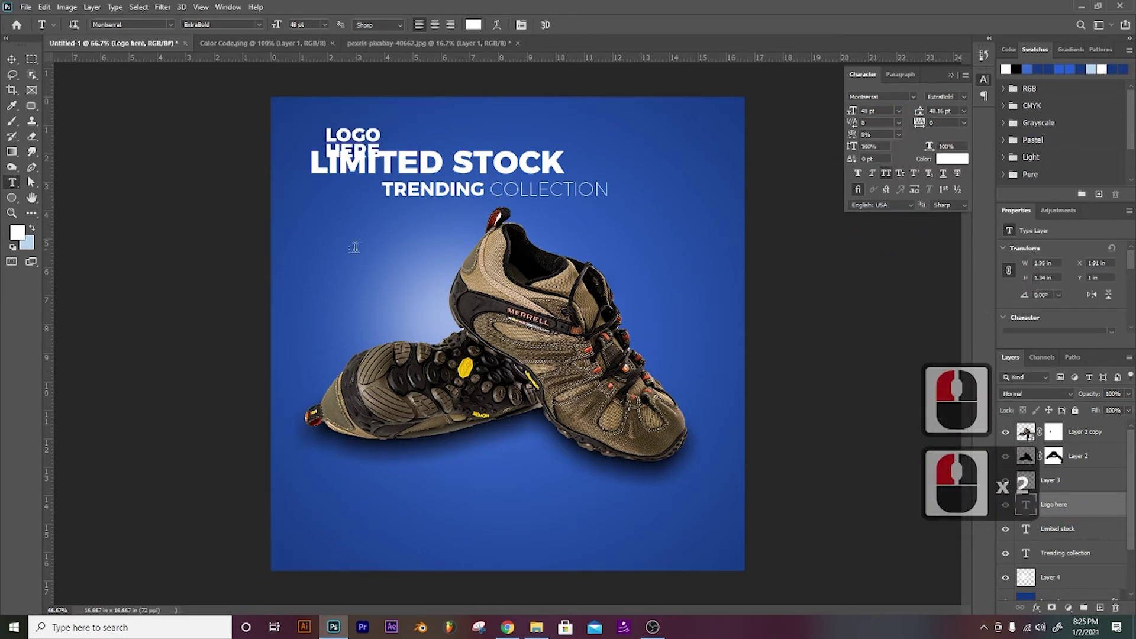
{"action": "key", "text": "v"}
{"action": "left_click_drag", "start_coordinate": [375, 142], "coordinate": [707, 138]}
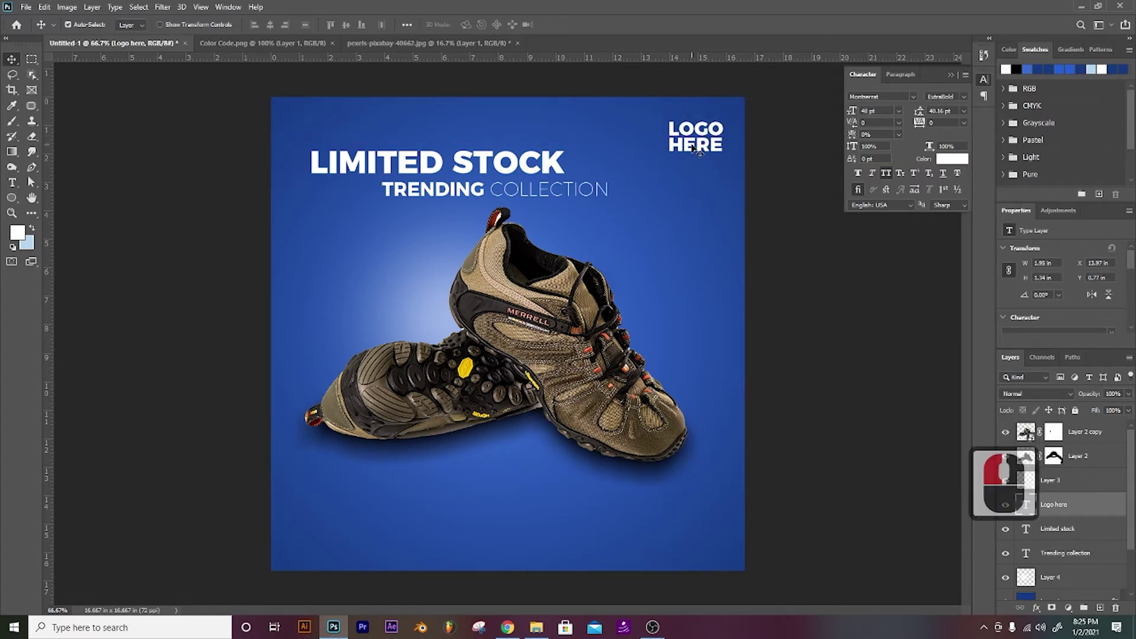
{"action": "left_click", "coordinate": [281, 265]}
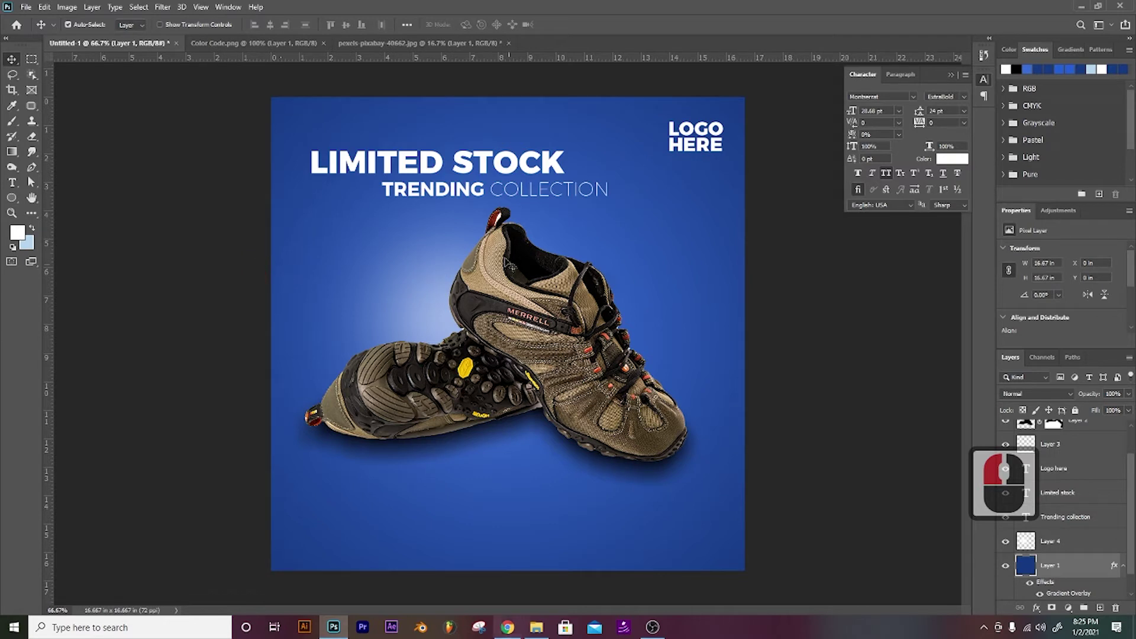
Step: Draw an oval left of the shoes, fill it navy #06142f, and bring it to front
{"action": "left_click", "coordinate": [11, 197]}
{"action": "left_click", "coordinate": [266, 241]}
{"action": "left_click_drag", "start_coordinate": [308, 231], "coordinate": [424, 314]}
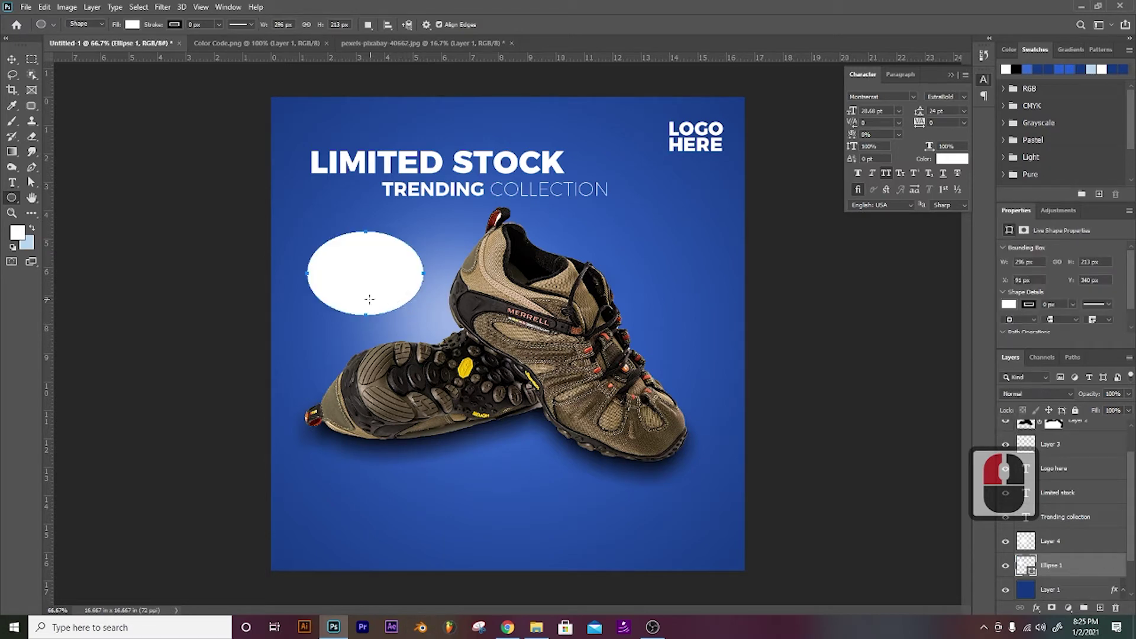
{"action": "key", "text": "i"}
{"action": "left_click", "coordinate": [384, 435]}
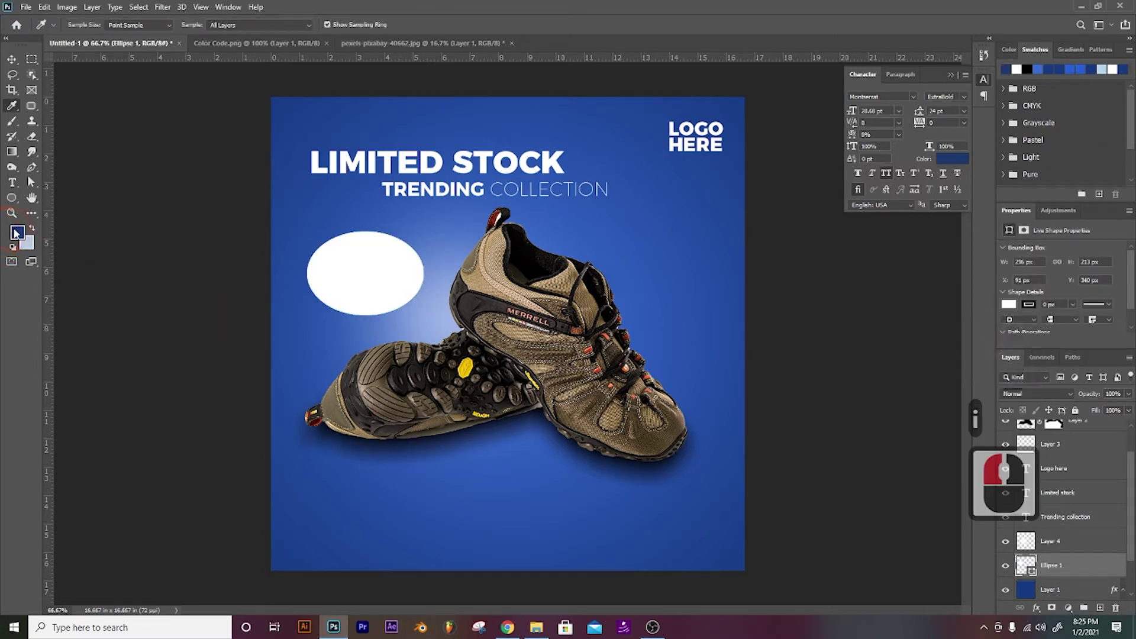
{"action": "double_click", "coordinate": [17, 233]}
{"action": "double_click", "coordinate": [461, 352]}
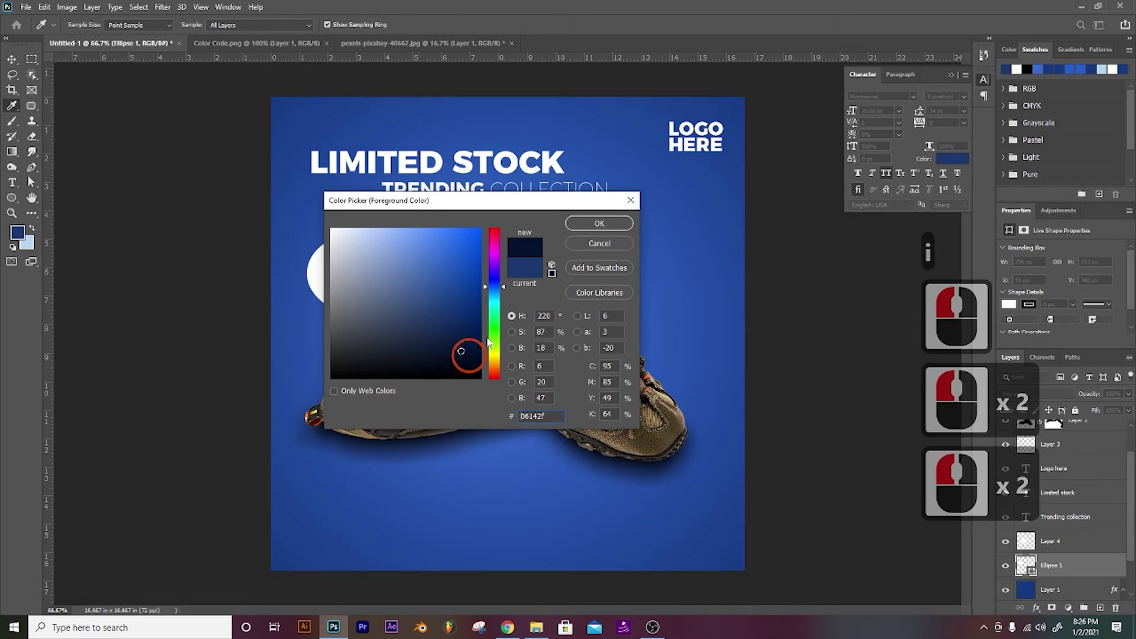
{"action": "left_click", "coordinate": [597, 225]}
{"action": "key", "text": "alt+BackSpace"}
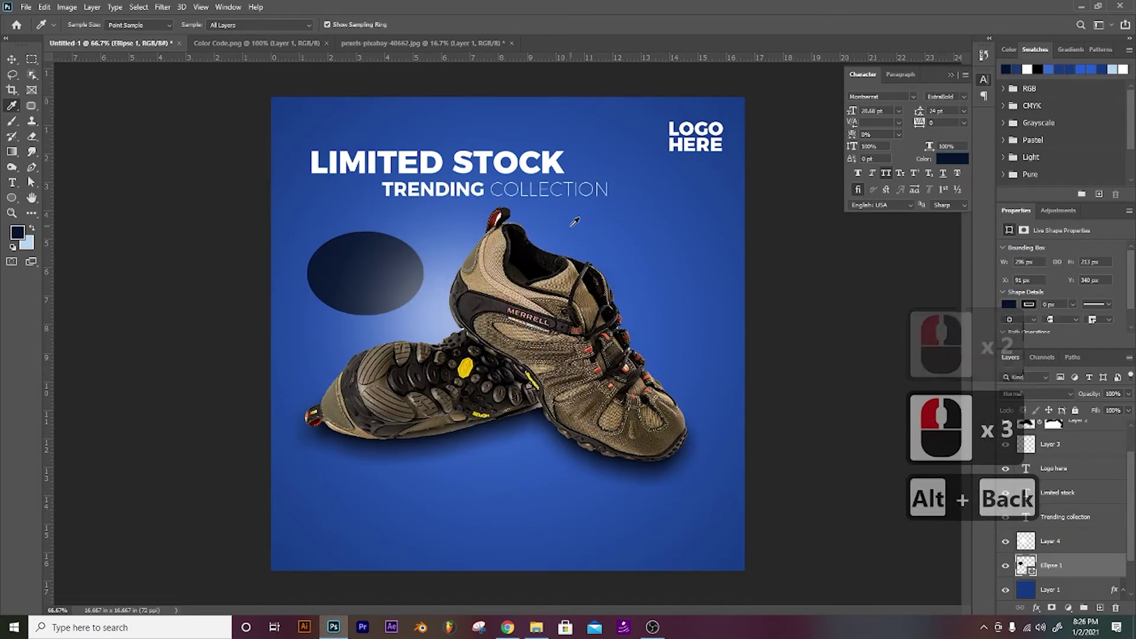
{"action": "key", "text": "ctrl+shift+bracketright"}
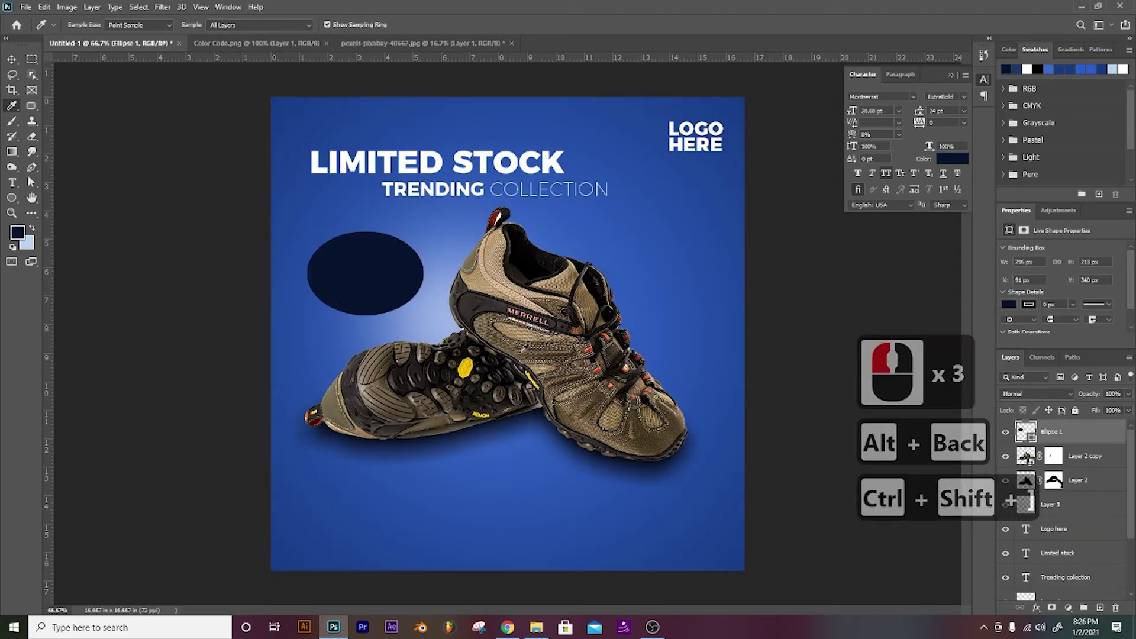
{"action": "left_click", "coordinate": [1038, 608]}
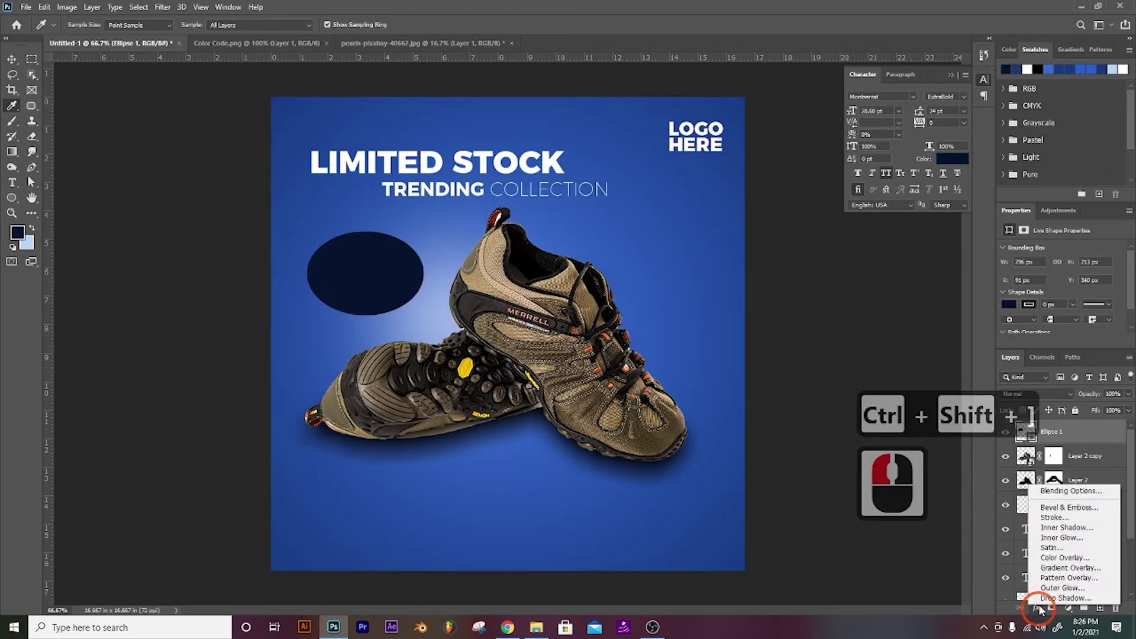
Step: Give the ellipse a 7 px outside stroke in bright blue #0252f7
{"action": "left_click", "coordinate": [1051, 518]}
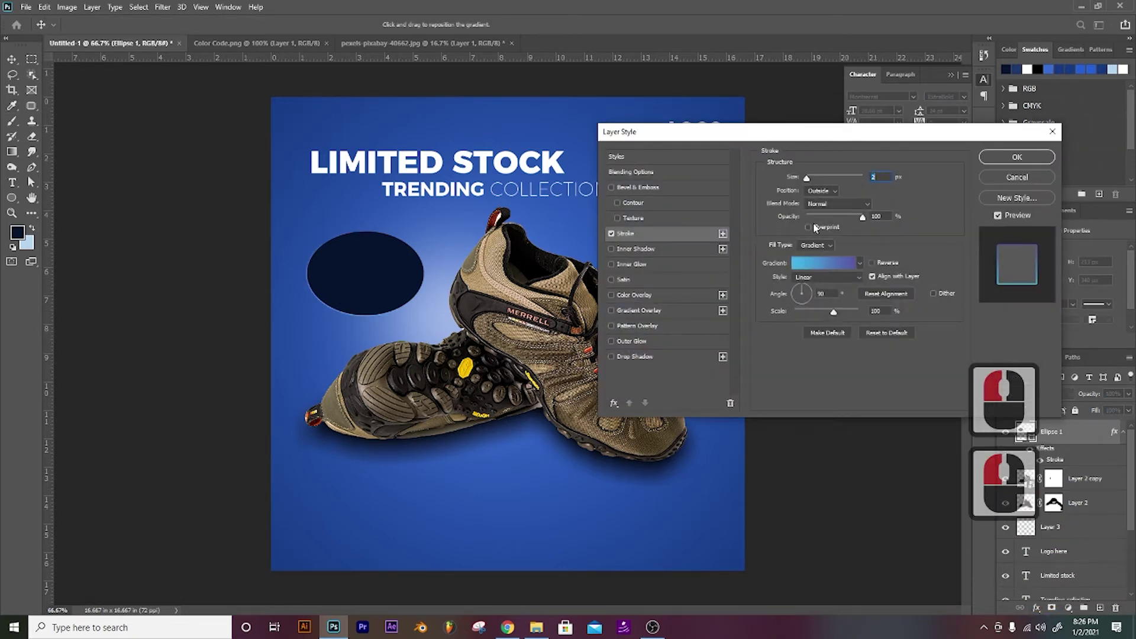
{"action": "mouse_move", "coordinate": [807, 178]}
{"action": "left_mouse_down"}
{"action": "mouse_move", "coordinate": [817, 178]}
{"action": "mouse_move", "coordinate": [810, 189]}
{"action": "left_mouse_up"}
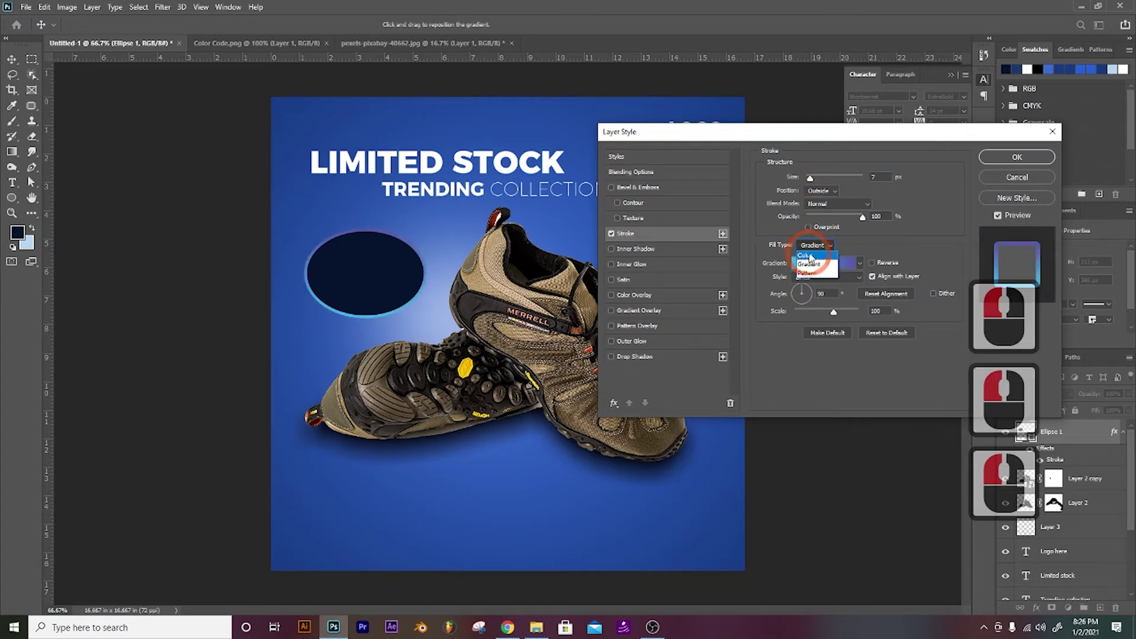
{"action": "left_click", "coordinate": [806, 256]}
{"action": "double_click", "coordinate": [792, 262]}
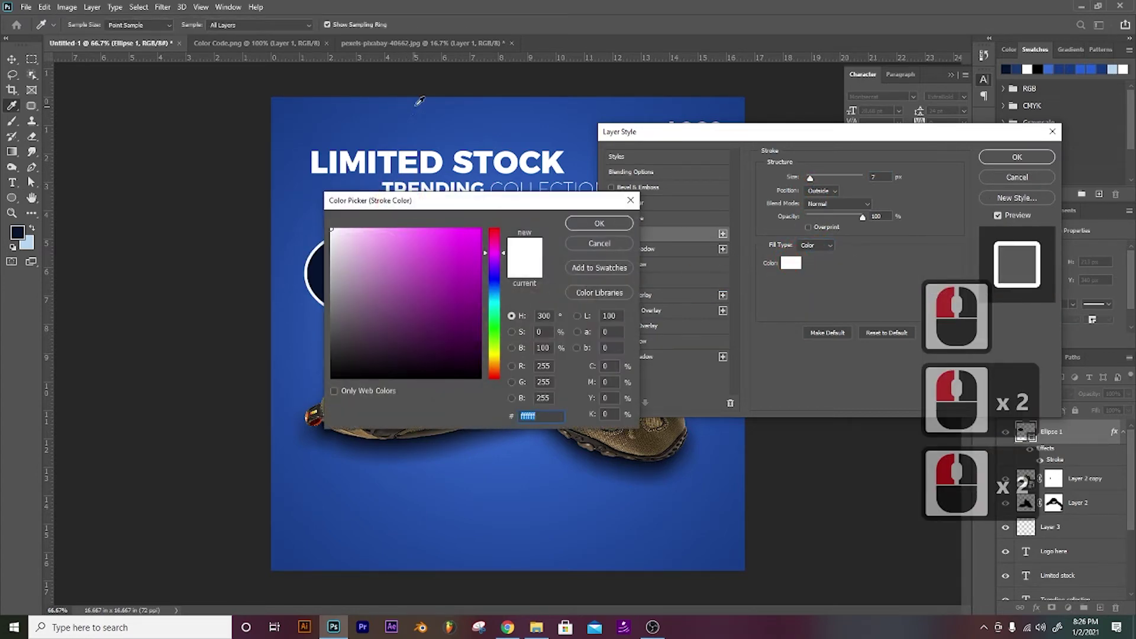
{"action": "left_click", "coordinate": [418, 101]}
{"action": "left_click_drag", "start_coordinate": [445, 248], "coordinate": [479, 232]}
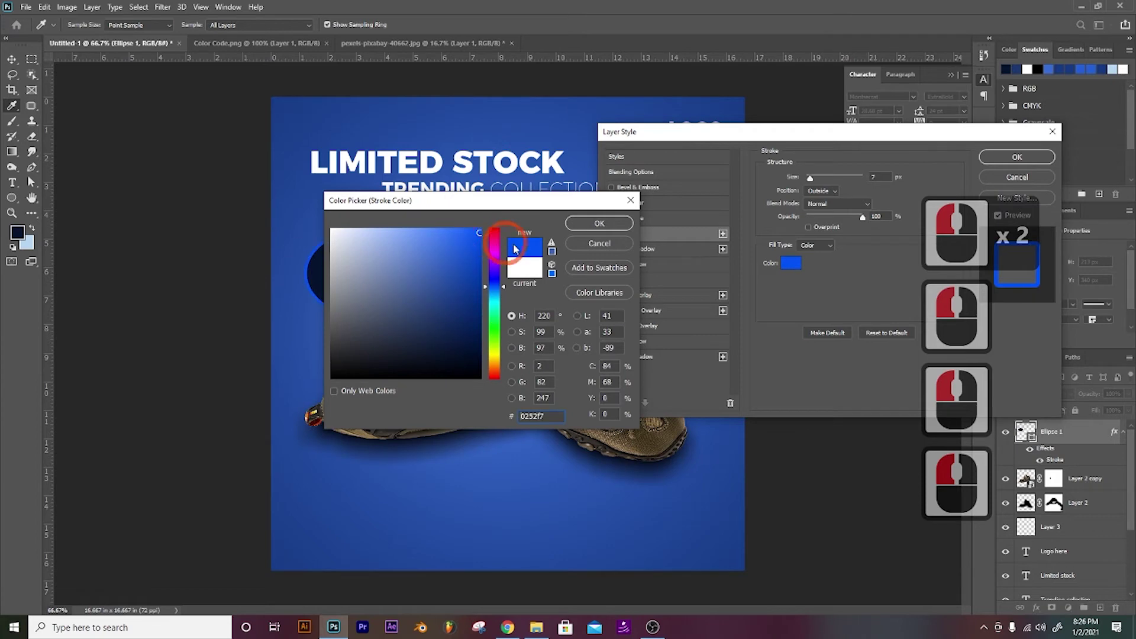
{"action": "left_click", "coordinate": [571, 228]}
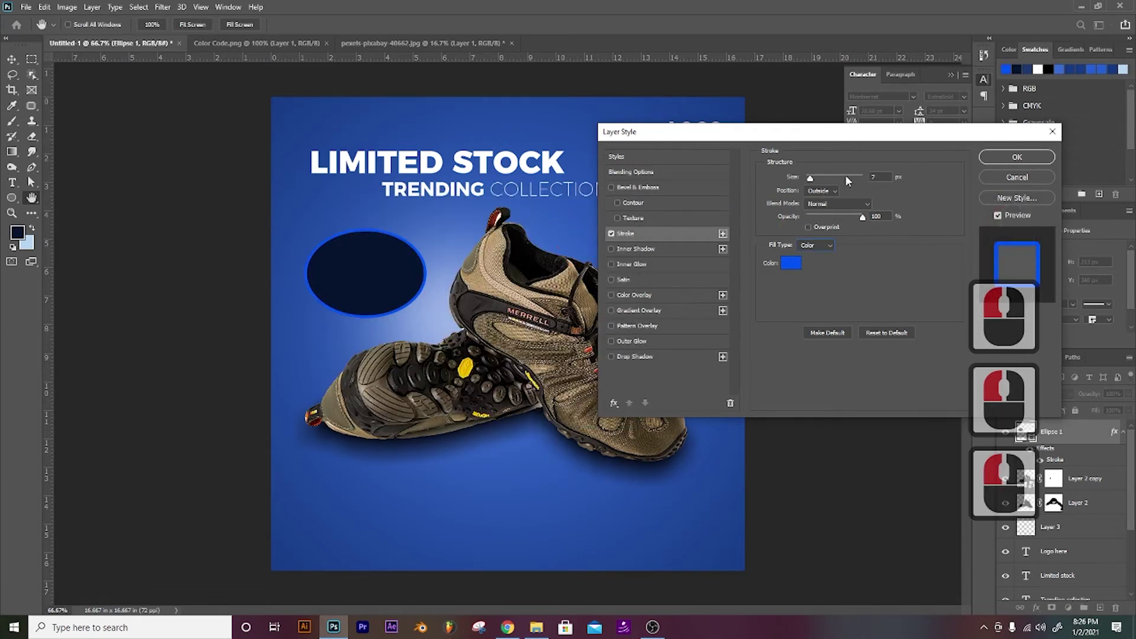
{"action": "left_click", "coordinate": [992, 156]}
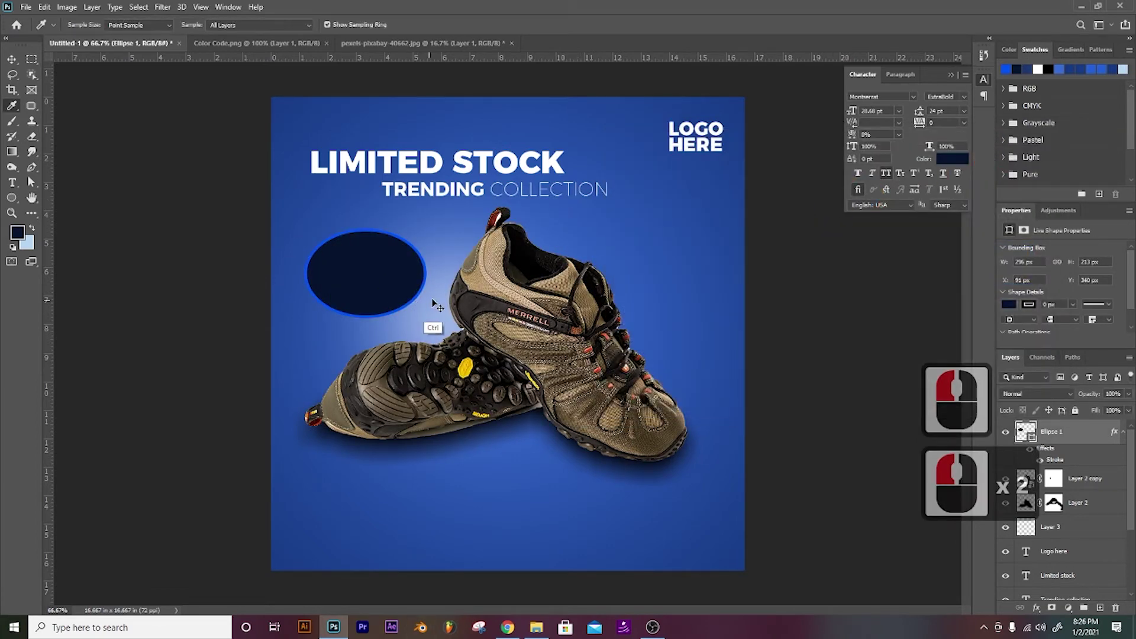
Step: Rotate the ellipse to a tilt of about 33 degrees and adjust its position
{"action": "key", "text": "ctrl+t"}
{"action": "left_click_drag", "start_coordinate": [438, 220], "coordinate": [384, 184]}
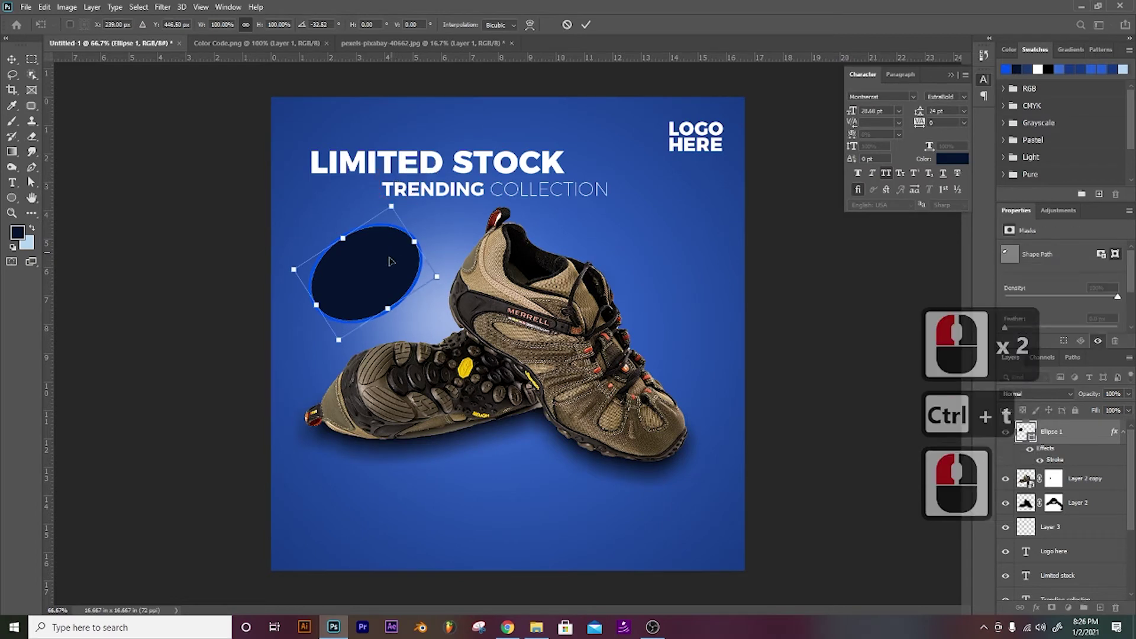
{"action": "key", "text": "i"}
{"action": "left_click", "coordinate": [392, 267]}
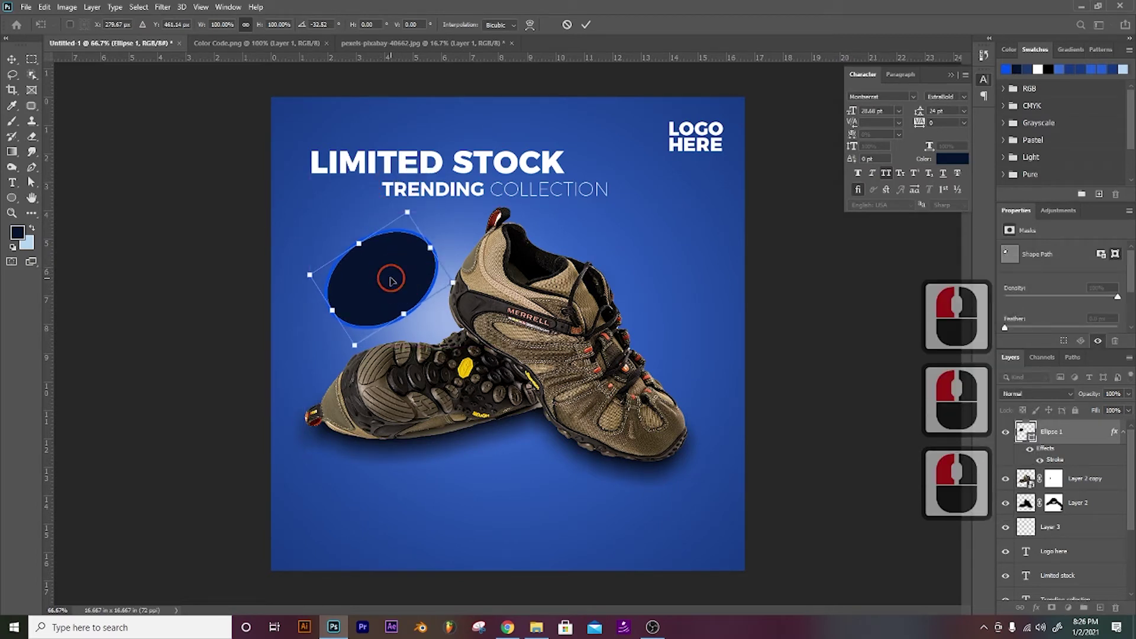
{"action": "left_click", "coordinate": [394, 283]}
Step: Type 50 inside the ellipse, then delete that misplaced text layer
{"action": "key", "text": "t"}
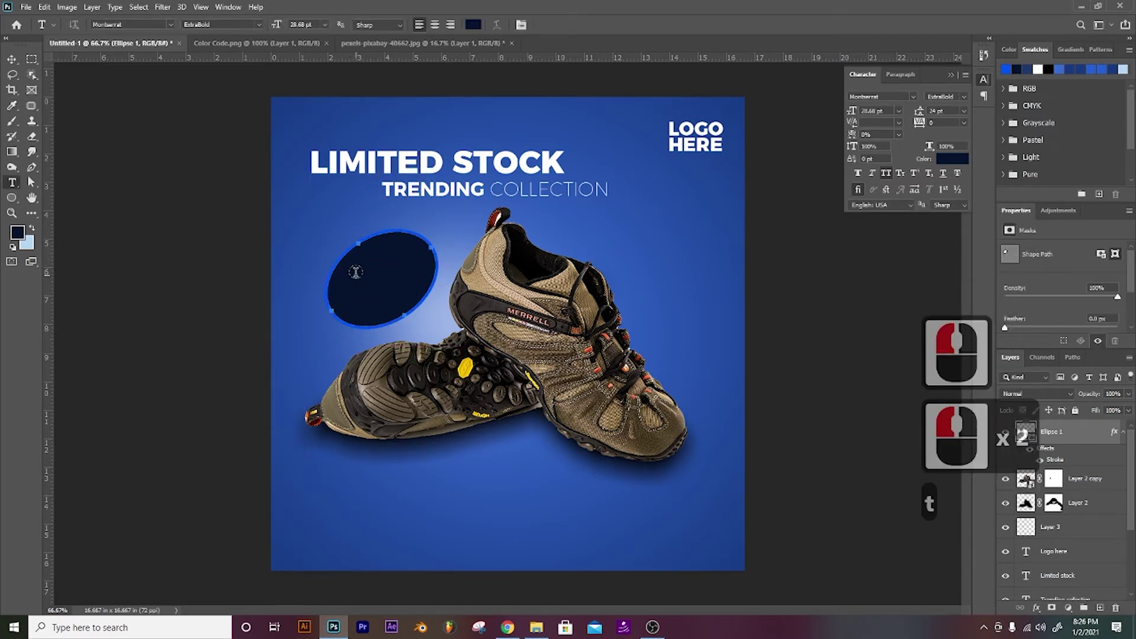
{"action": "left_click", "coordinate": [383, 276]}
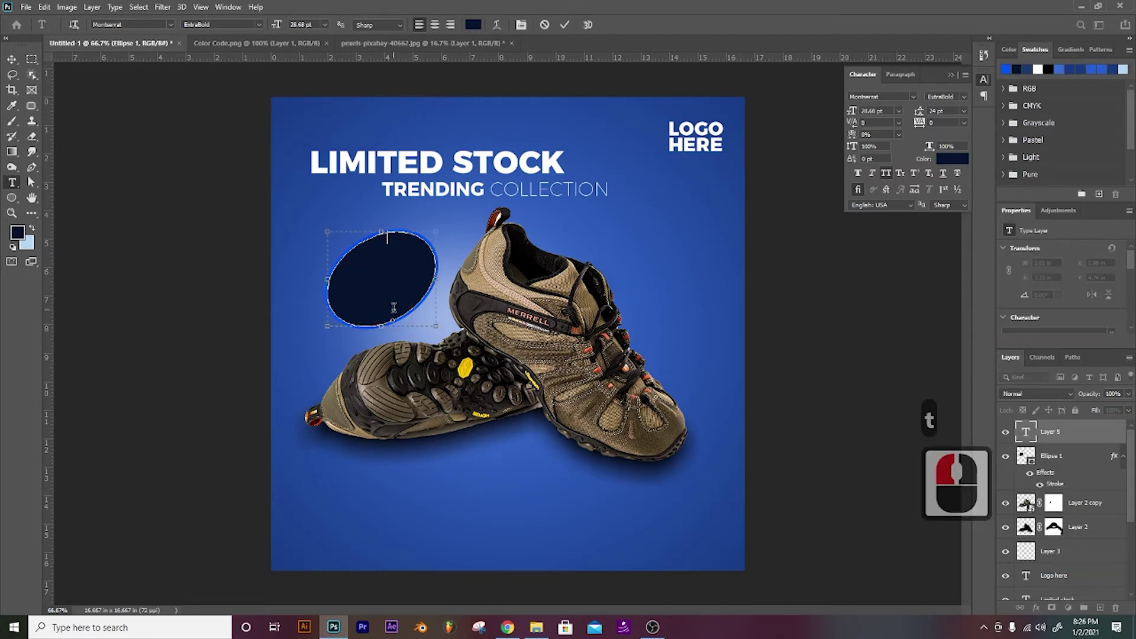
{"action": "type", "text": "50"}
{"action": "left_click", "coordinate": [1053, 438]}
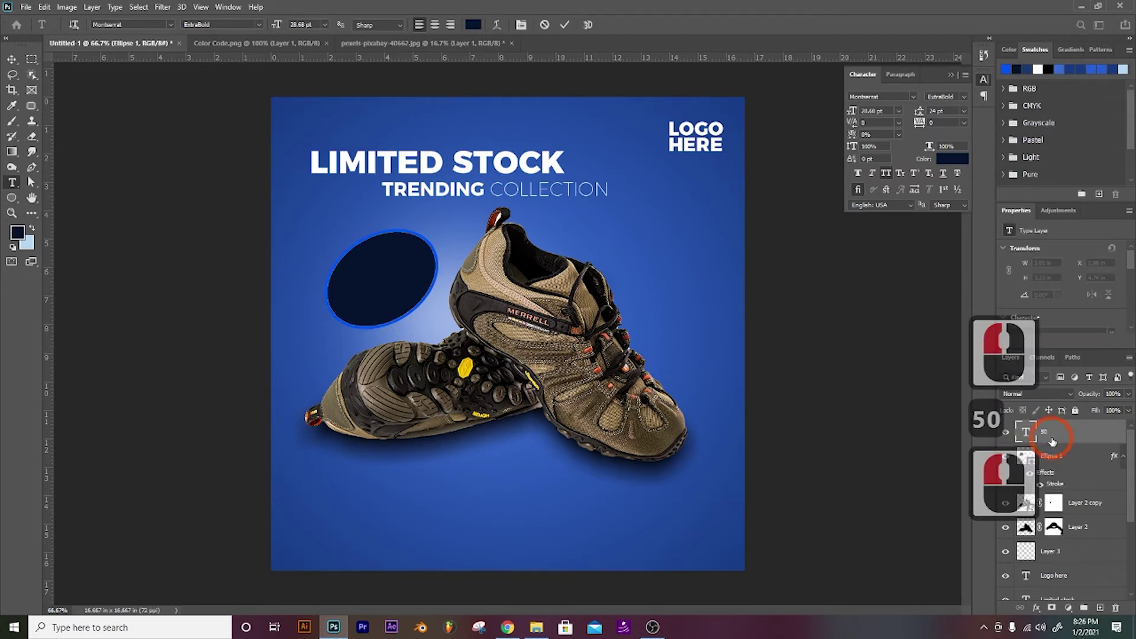
{"action": "key", "text": "Delete"}
{"action": "left_click", "coordinate": [1017, 445]}
{"action": "key", "text": "Delete"}
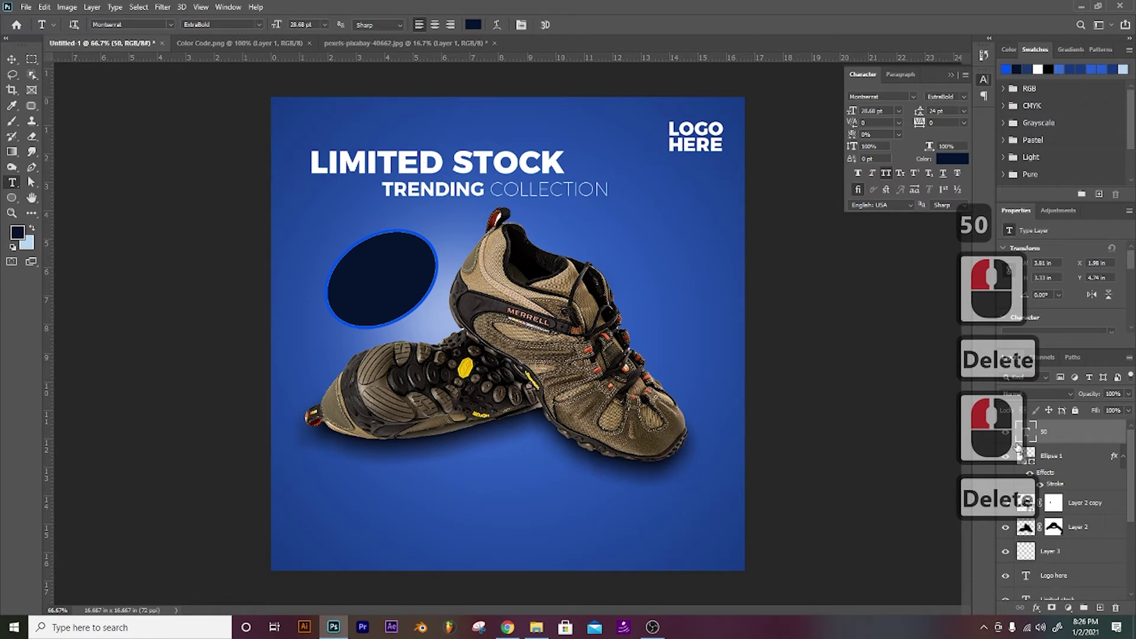
{"action": "left_click", "coordinate": [1115, 607]}
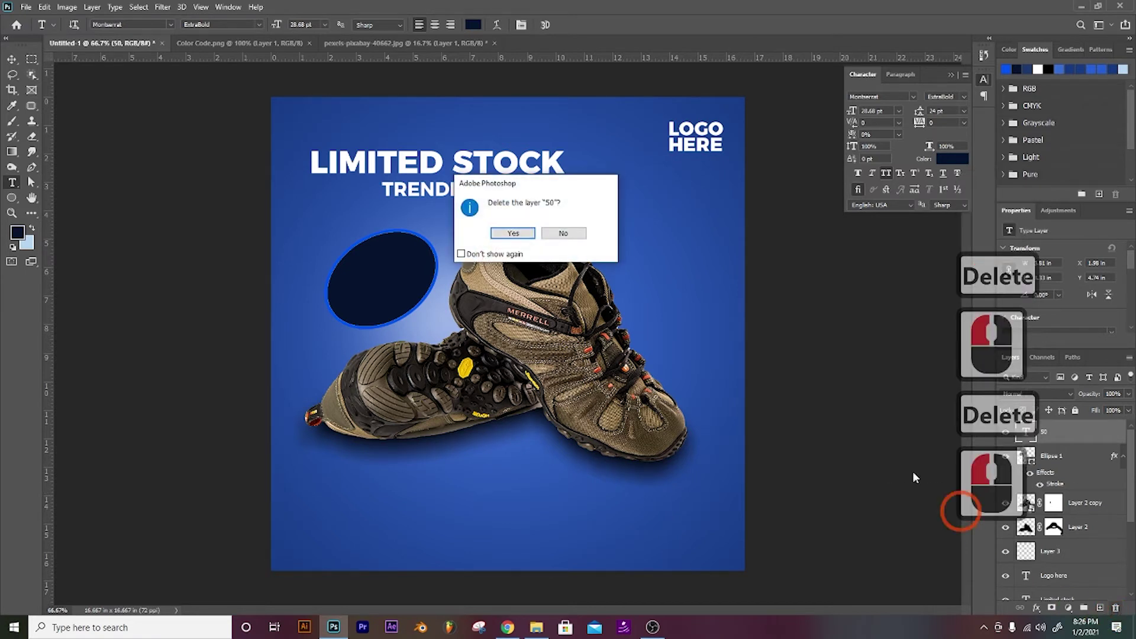
{"action": "left_click", "coordinate": [515, 231]}
Step: Add a 50% text left of the ellipse and choose white as the foreground colour
{"action": "left_click", "coordinate": [304, 232]}
{"action": "type", "text": "50"}
{"action": "key", "text": "shift"}
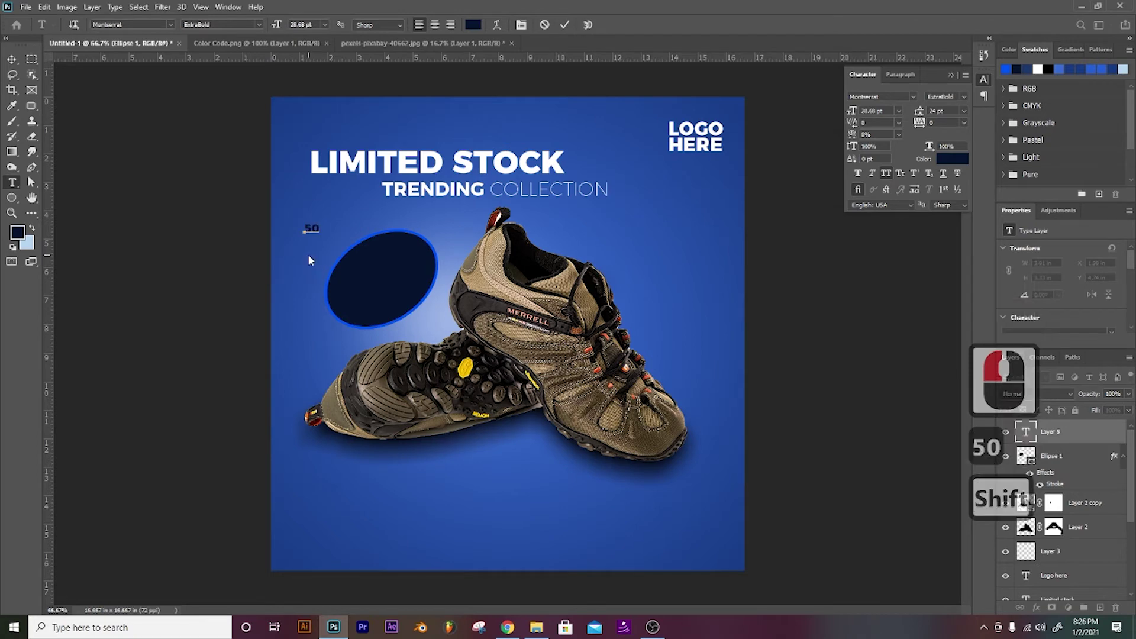
{"action": "type", "text": "%"}
{"action": "left_click", "coordinate": [1045, 431]}
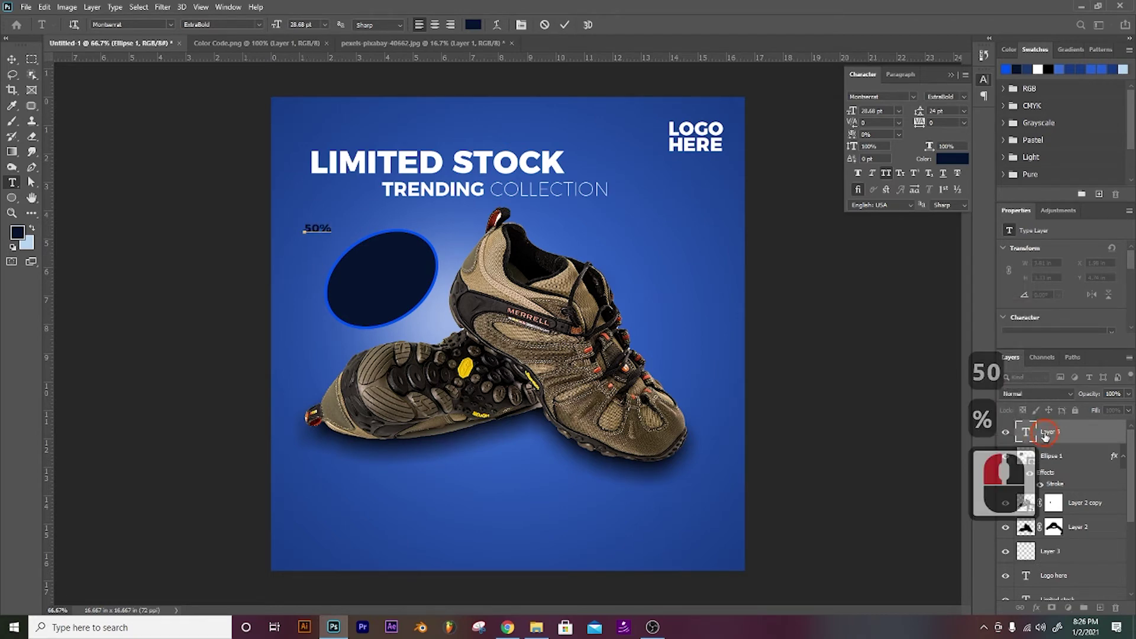
{"action": "left_click", "coordinate": [17, 232]}
{"action": "left_click_drag", "start_coordinate": [355, 260], "coordinate": [292, 201]}
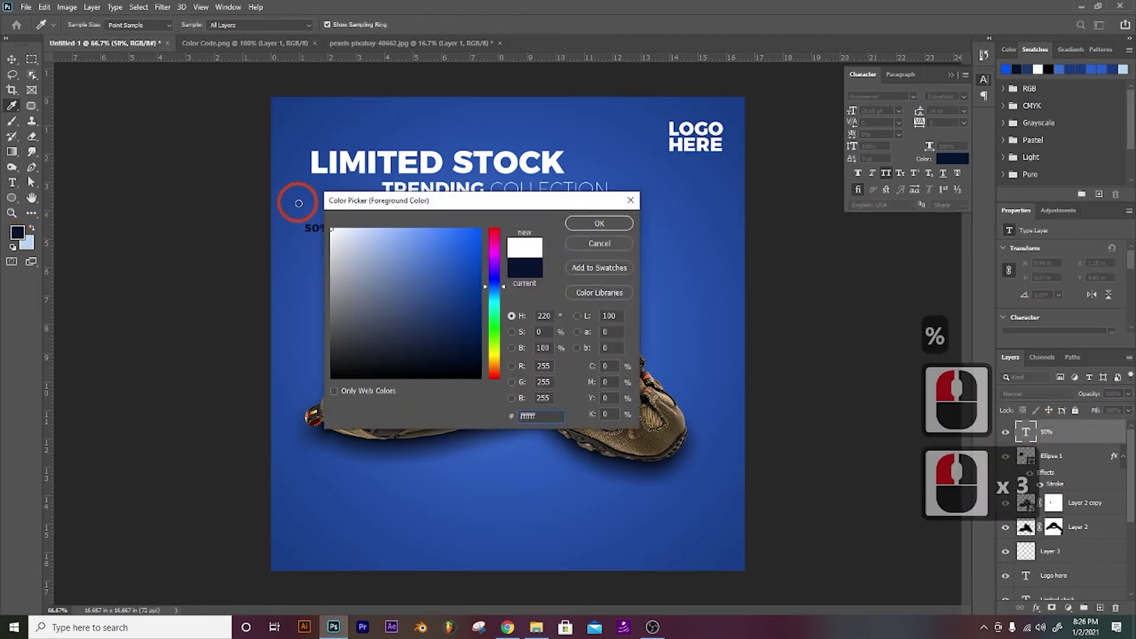
Step: Fill the 50% text white and nudge it into the navy ellipse
{"action": "left_click", "coordinate": [598, 223]}
{"action": "key", "text": "alt+BackSpace"}
{"action": "key", "text": "v"}
{"action": "key", "text": "Down"}
{"action": "key", "text": "Down"}
{"action": "key", "text": "Down"}
{"action": "key", "text": "Down"}
{"action": "key", "text": "Down"}
{"action": "key", "text": "Down"}
{"action": "key", "text": "Down"}
{"action": "key", "text": "Down"}
{"action": "key", "text": "Right"}
{"action": "key", "text": "Right"}
{"action": "key", "text": "Right"}
{"action": "key", "text": "Right"}
{"action": "key", "text": "Right"}
{"action": "key", "text": "Right"}
{"action": "key", "text": "Right"}
{"action": "key", "text": "Right"}
{"action": "key", "text": "Right"}
{"action": "key", "text": "Right"}
{"action": "key", "text": "Right"}
{"action": "key", "text": "Right"}
{"action": "key", "text": "Right"}
{"action": "key", "text": "Right"}
{"action": "key", "text": "Right"}
{"action": "key", "text": "Right"}
{"action": "key", "text": "Right"}
{"action": "key", "text": "Right"}
{"action": "key", "text": "Right"}
{"action": "key", "text": "Right"}
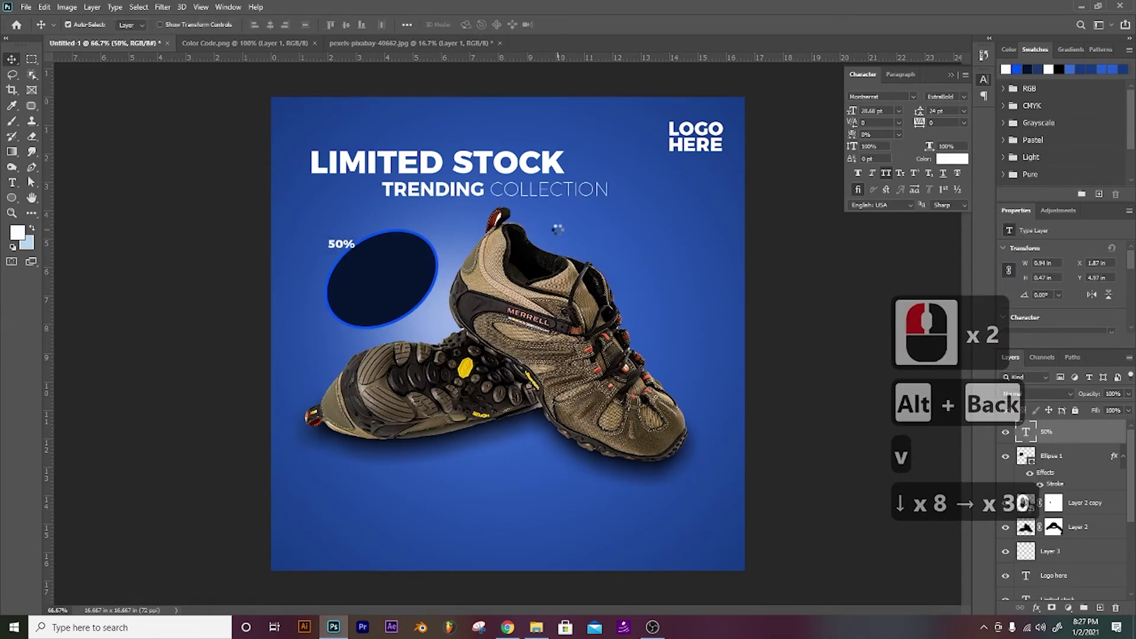
{"action": "key", "text": "Right"}
{"action": "key", "text": "Down"}
{"action": "key", "text": "Down"}
{"action": "key", "text": "Down"}
{"action": "key", "text": "Down"}
{"action": "key", "text": "Down"}
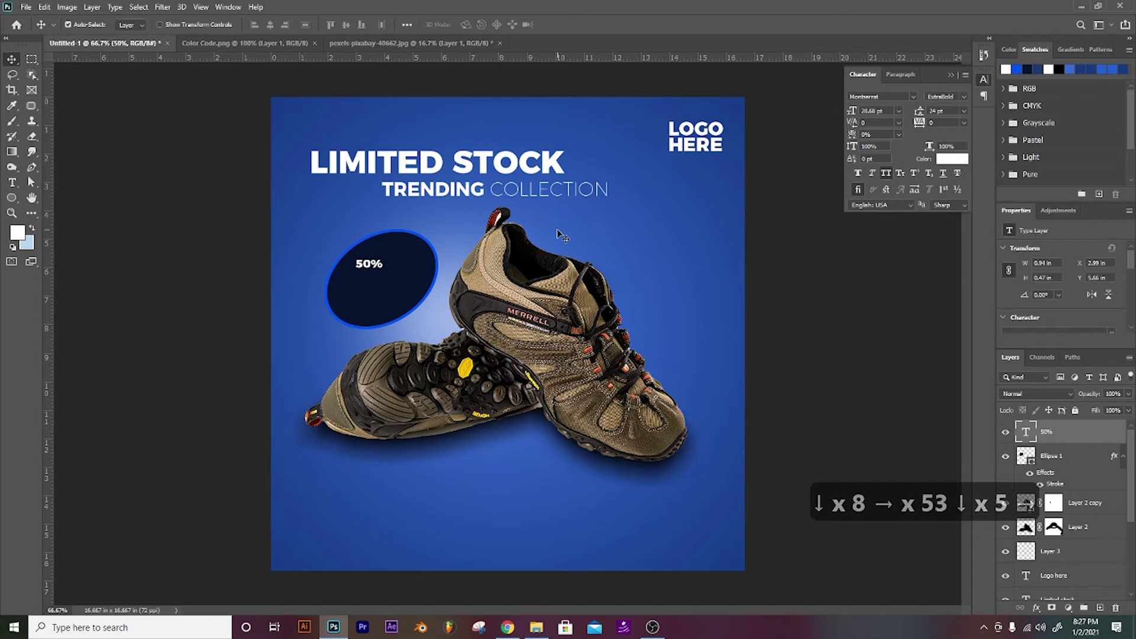
Step: Enlarge the 50% text to 60 pt and nudge it down within the ellipse
{"action": "left_click", "coordinate": [898, 111]}
{"action": "left_click", "coordinate": [885, 220]}
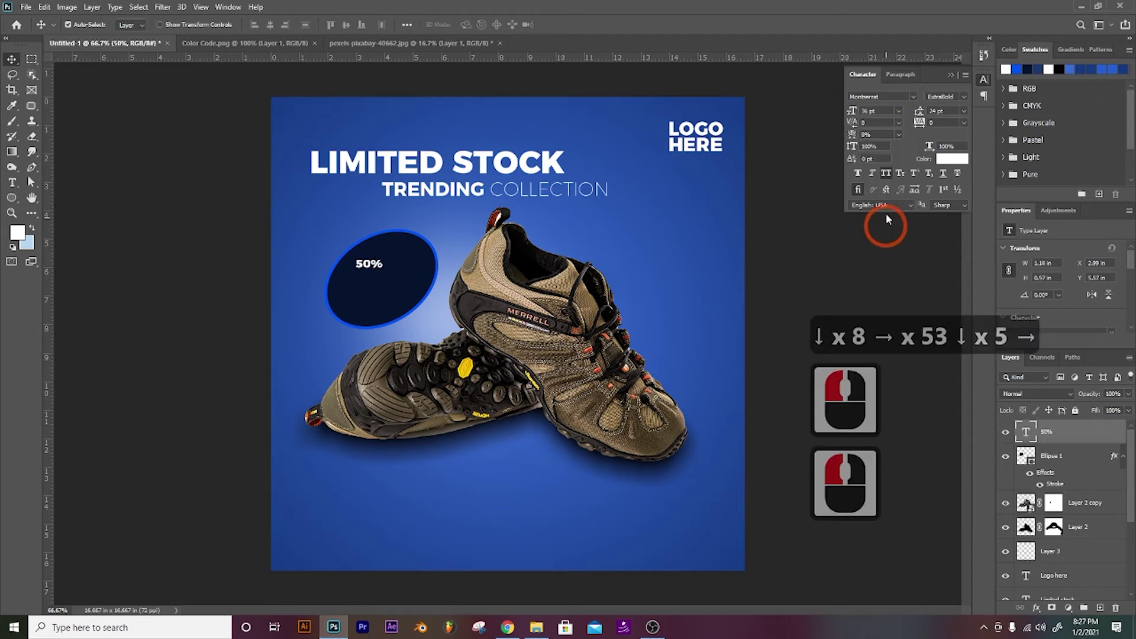
{"action": "left_click", "coordinate": [897, 112]}
{"action": "left_click", "coordinate": [888, 247]}
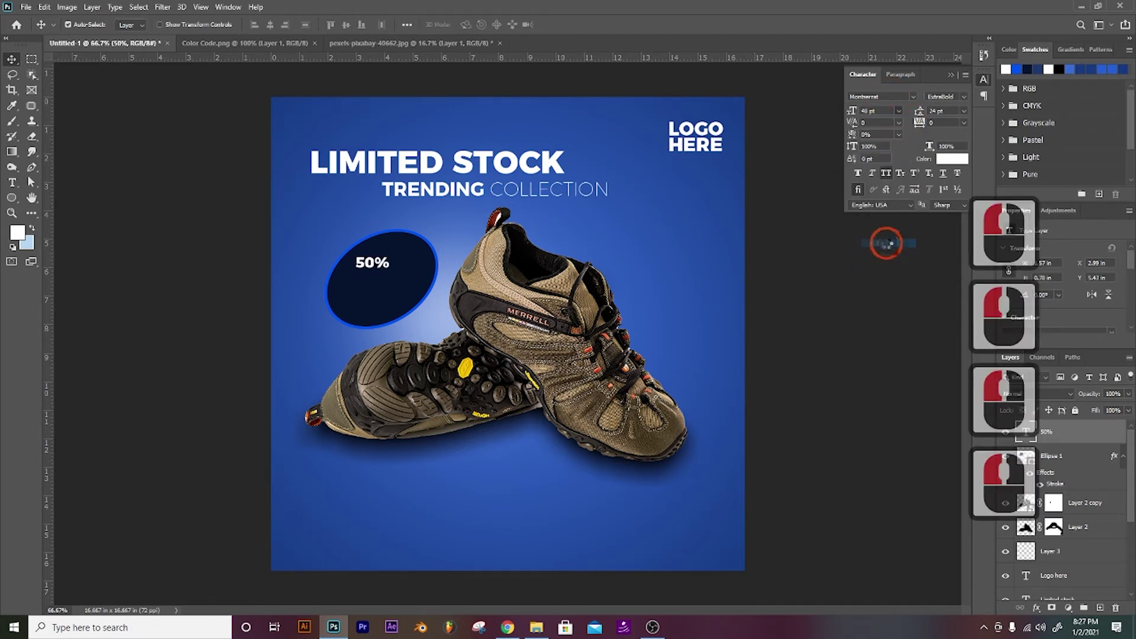
{"action": "left_click", "coordinate": [899, 123]}
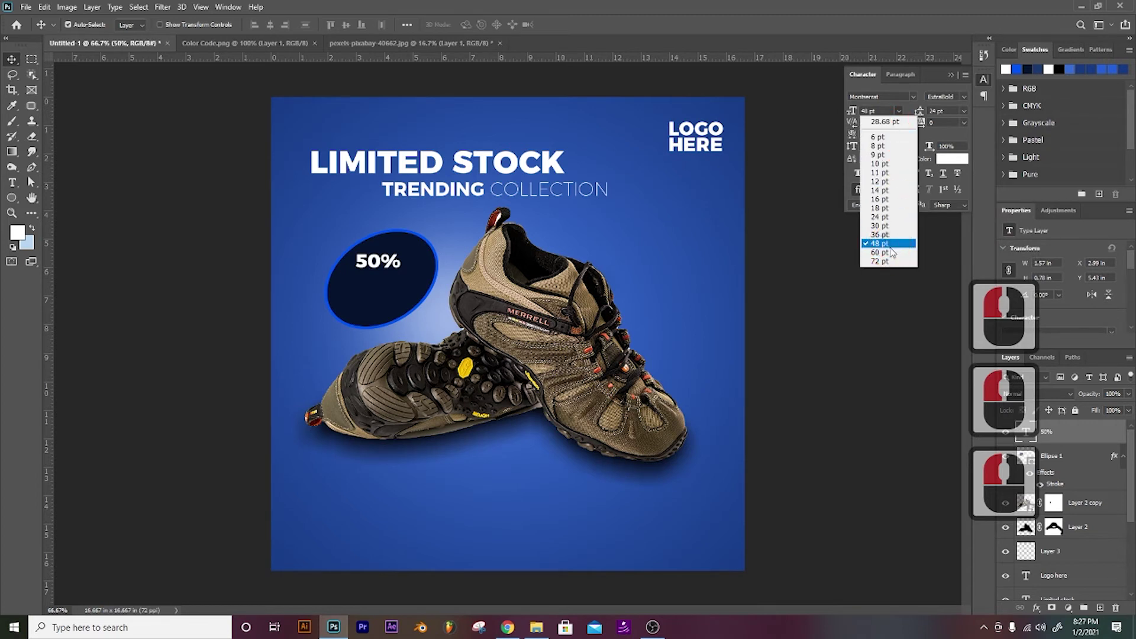
{"action": "left_click", "coordinate": [884, 254]}
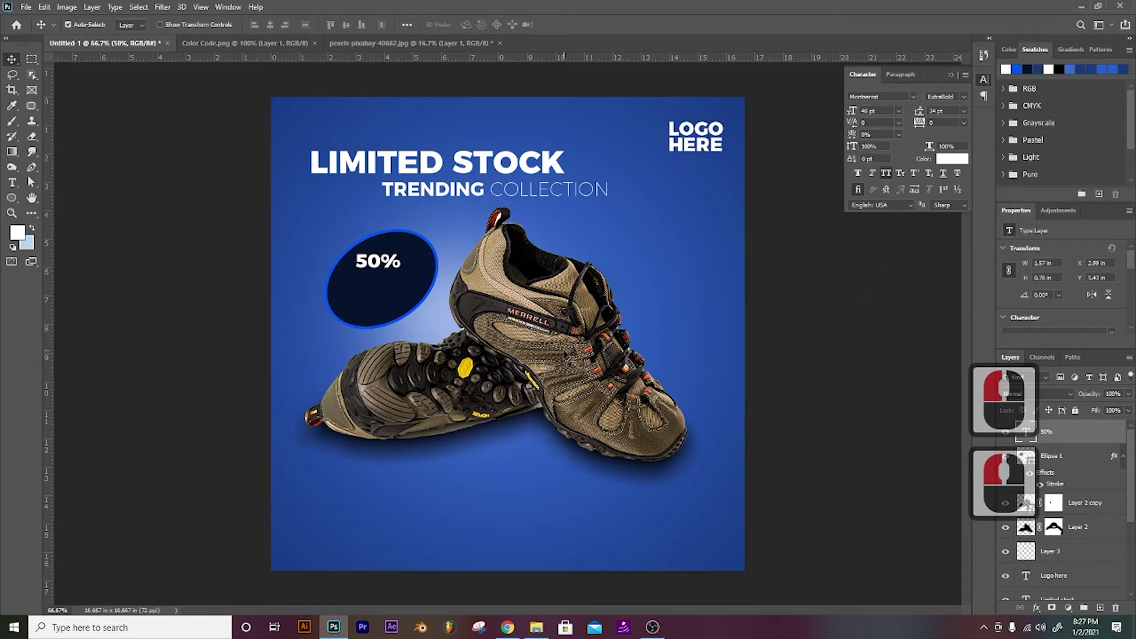
{"action": "left_click", "coordinate": [899, 111]}
{"action": "left_click", "coordinate": [877, 256]}
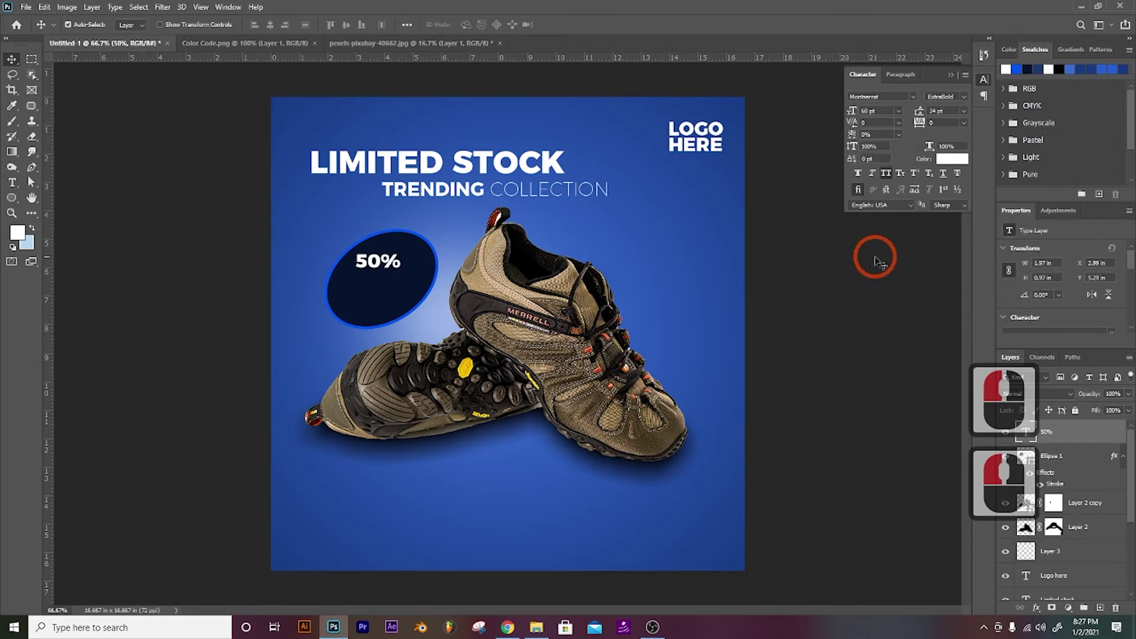
{"action": "key", "text": "v"}
{"action": "key", "text": "Down"}
{"action": "key", "text": "Down"}
{"action": "key", "text": "Down"}
{"action": "key", "text": "Down"}
{"action": "key", "text": "Down"}
{"action": "key", "text": "Down"}
{"action": "key", "text": "Down"}
{"action": "key", "text": "Down"}
{"action": "key", "text": "Down"}
{"action": "key", "text": "Down"}
{"action": "key", "text": "Down"}
{"action": "key", "text": "Down"}
{"action": "key", "text": "Down"}
{"action": "key", "text": "Down"}
{"action": "key", "text": "Down"}
{"action": "key", "text": "Down"}
{"action": "key", "text": "Down"}
{"action": "key", "text": "Down"}
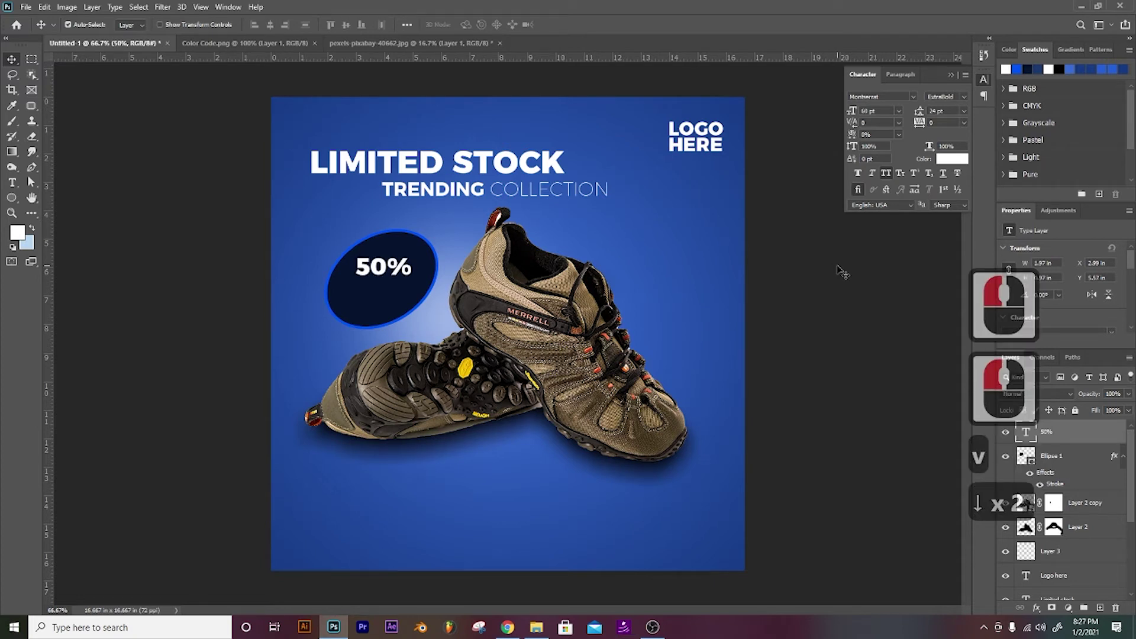
Step: Add OFF on a new line under 50%, sized 48 pt with 46 pt leading
{"action": "left_click", "coordinate": [396, 266]}
{"action": "key", "text": "shift+t"}
{"action": "left_click", "coordinate": [393, 277]}
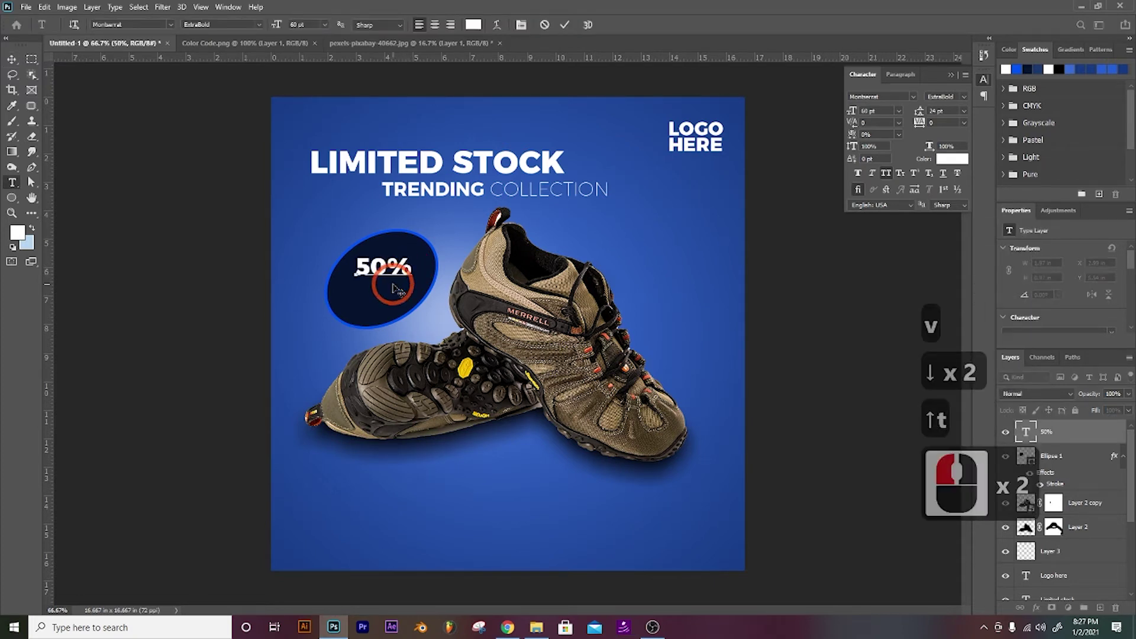
{"action": "key", "text": "Return"}
{"action": "type", "text": "off"}
{"action": "left_click_drag", "start_coordinate": [407, 279], "coordinate": [330, 271]}
{"action": "left_click", "coordinate": [964, 110]}
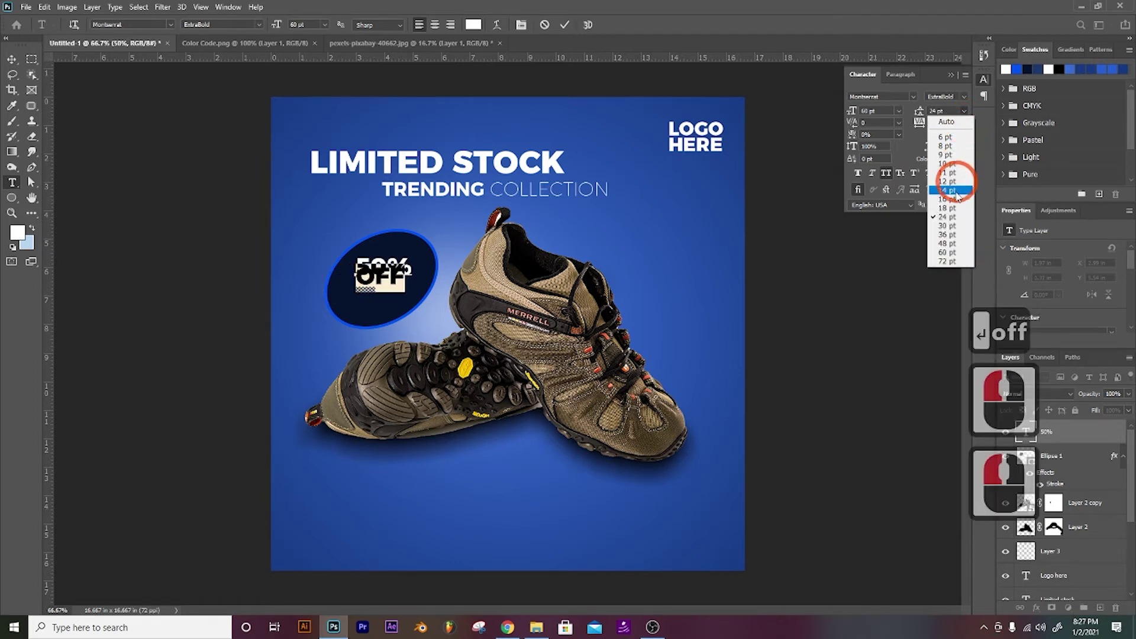
{"action": "left_click", "coordinate": [947, 234]}
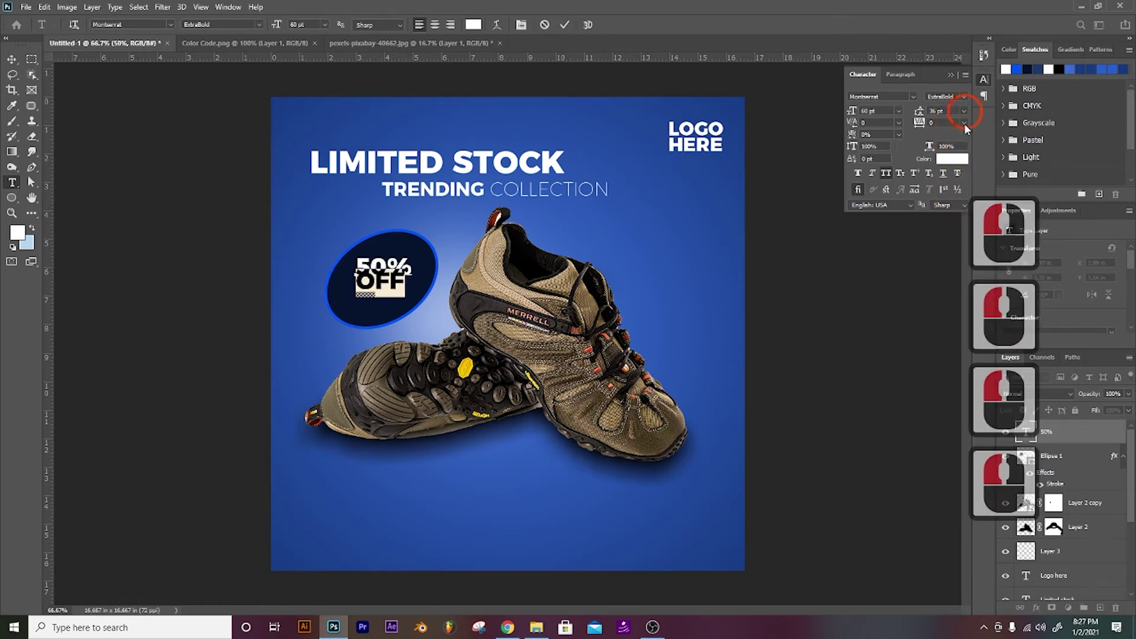
{"action": "left_click", "coordinate": [899, 111]}
{"action": "left_click", "coordinate": [885, 243]}
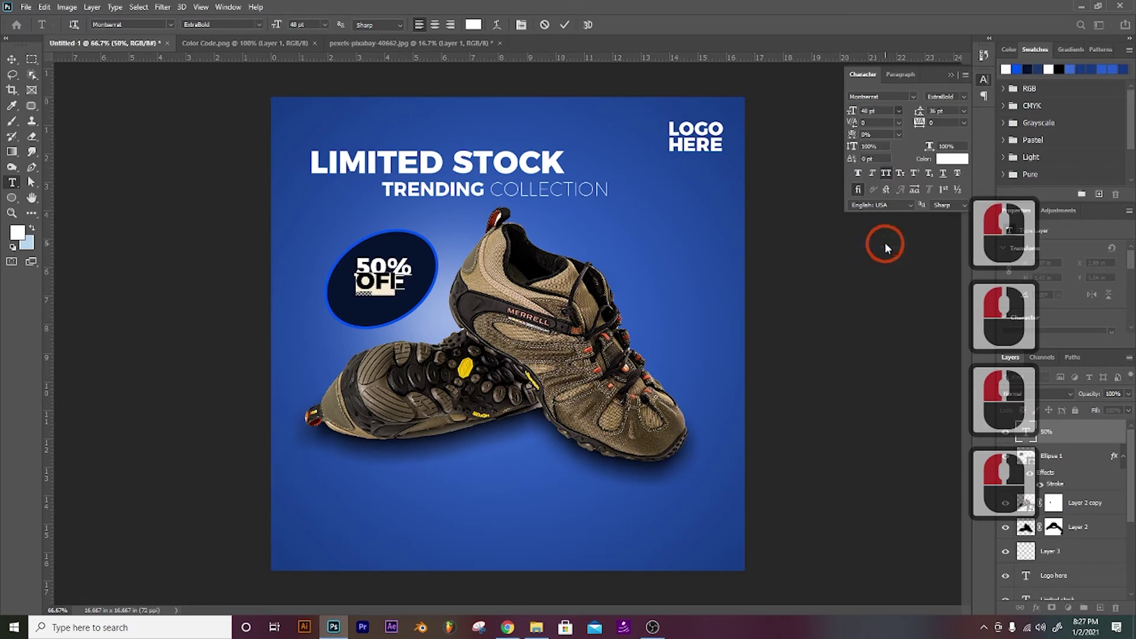
{"action": "left_click", "coordinate": [962, 111]}
{"action": "left_click", "coordinate": [943, 243]}
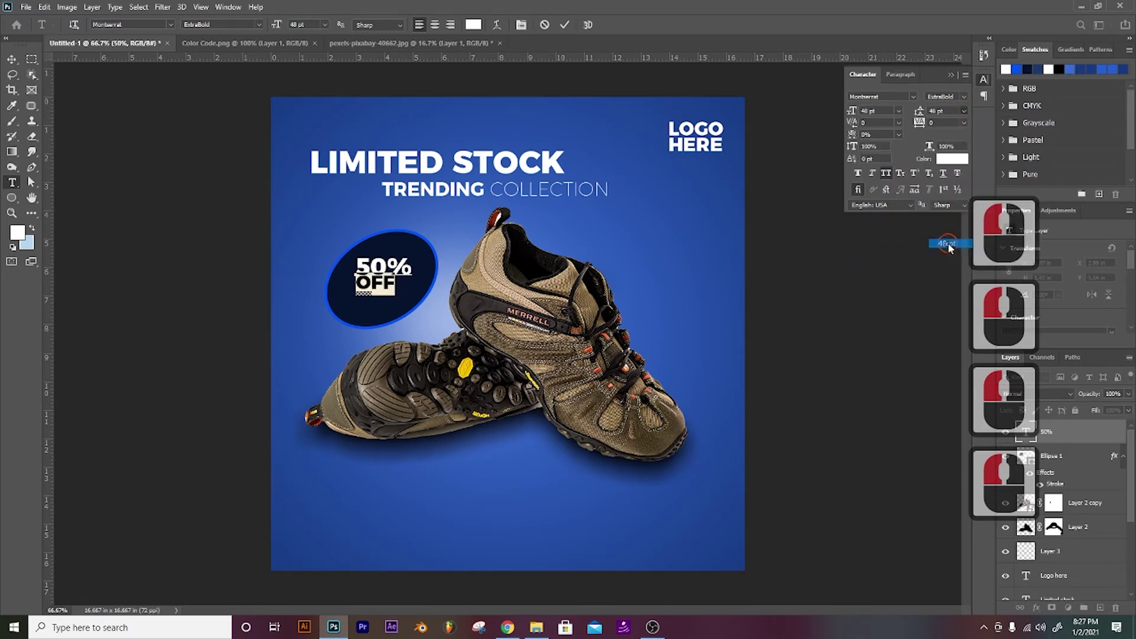
{"action": "left_click", "coordinate": [1059, 431]}
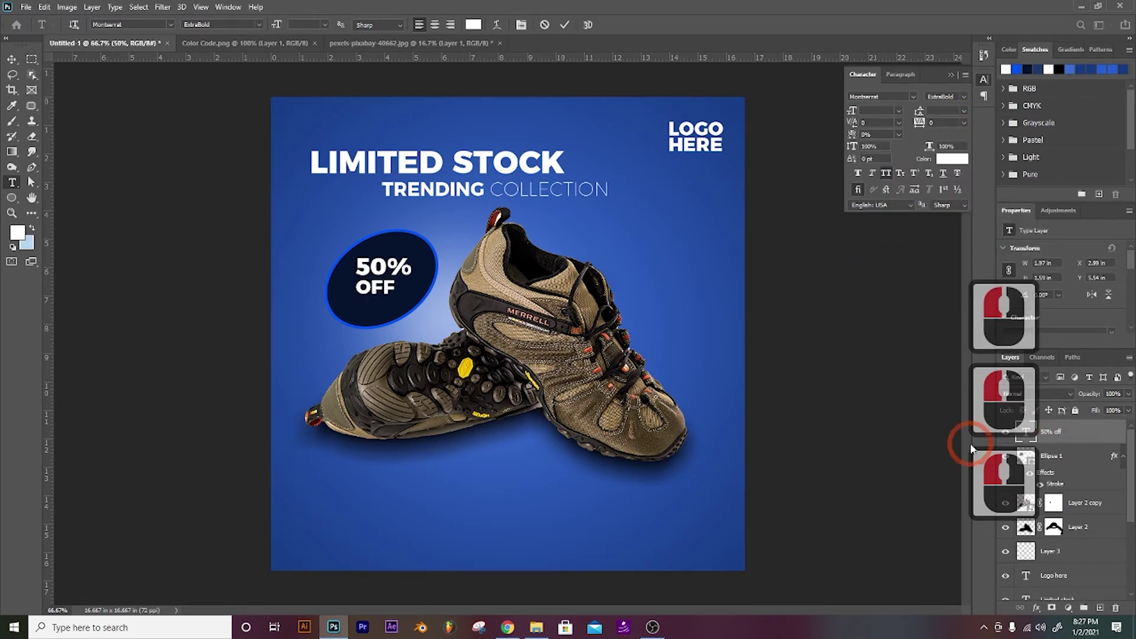
Step: Nudge the 50% OFF badge text down about 10 px
{"action": "key", "text": "v"}
{"action": "key", "text": "Down"}
{"action": "key", "text": "Down"}
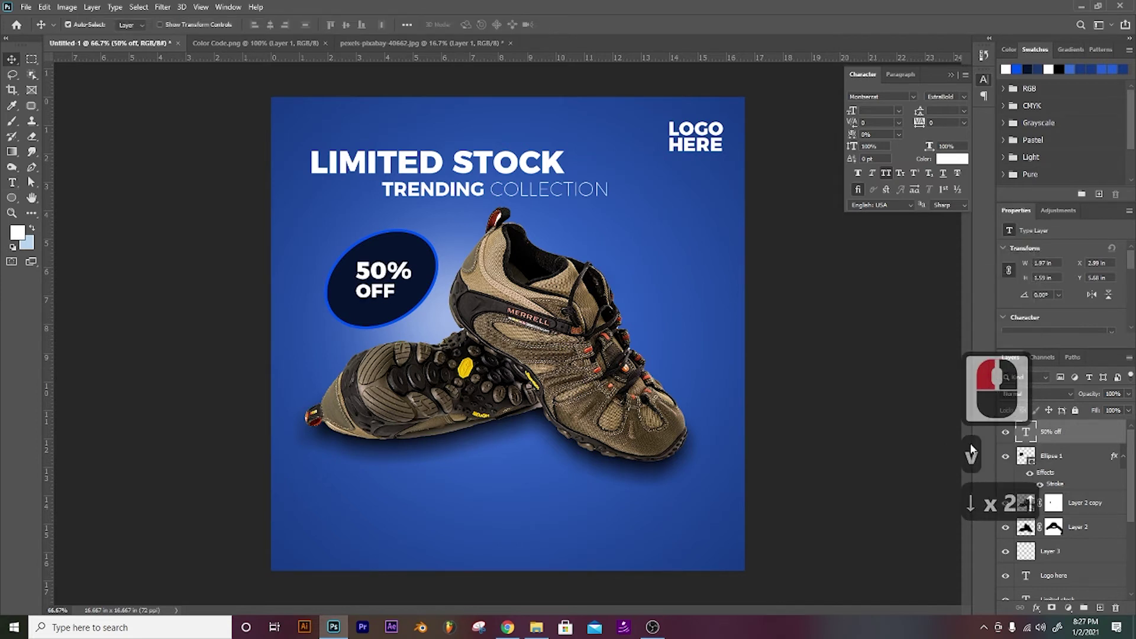
{"action": "key", "text": "Up"}
{"action": "key", "text": "Up"}
{"action": "key", "text": "shift+Down"}
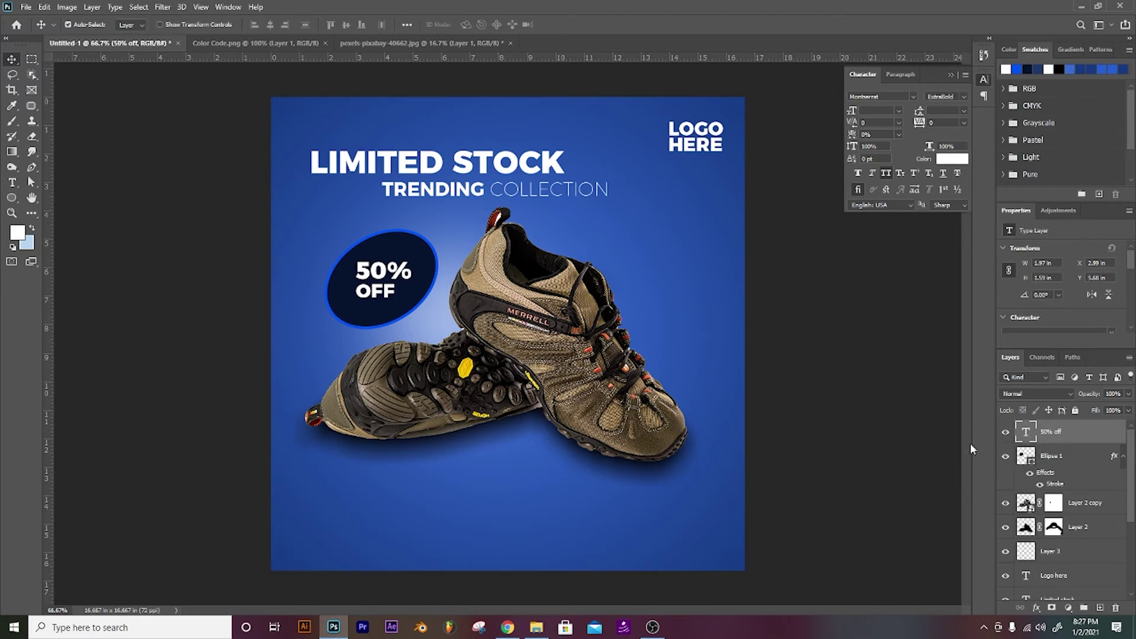
Step: Color the OFF text in the badge bright yellow
{"action": "key", "text": "t"}
{"action": "left_click", "coordinate": [365, 291]}
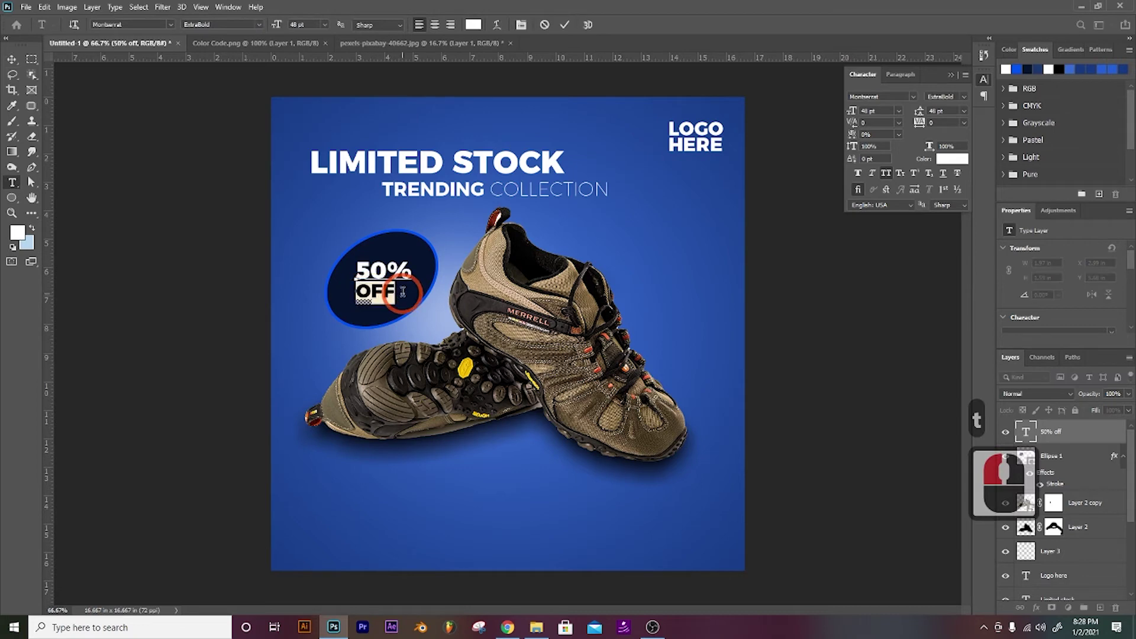
{"action": "left_click", "coordinate": [17, 233]}
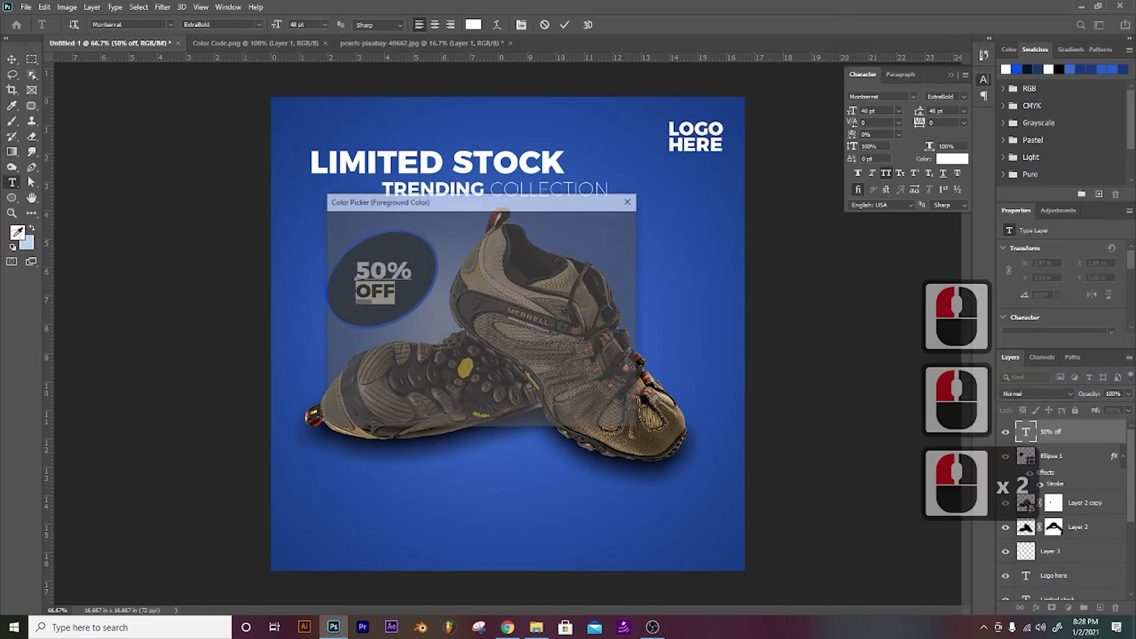
{"action": "left_click", "coordinate": [494, 355]}
{"action": "left_click", "coordinate": [470, 277]}
{"action": "mouse_move", "coordinate": [495, 362]}
{"action": "left_mouse_down"}
{"action": "mouse_move", "coordinate": [495, 373]}
{"action": "mouse_move", "coordinate": [494, 359]}
{"action": "left_mouse_up"}
{"action": "left_click", "coordinate": [480, 231]}
{"action": "left_click", "coordinate": [599, 223]}
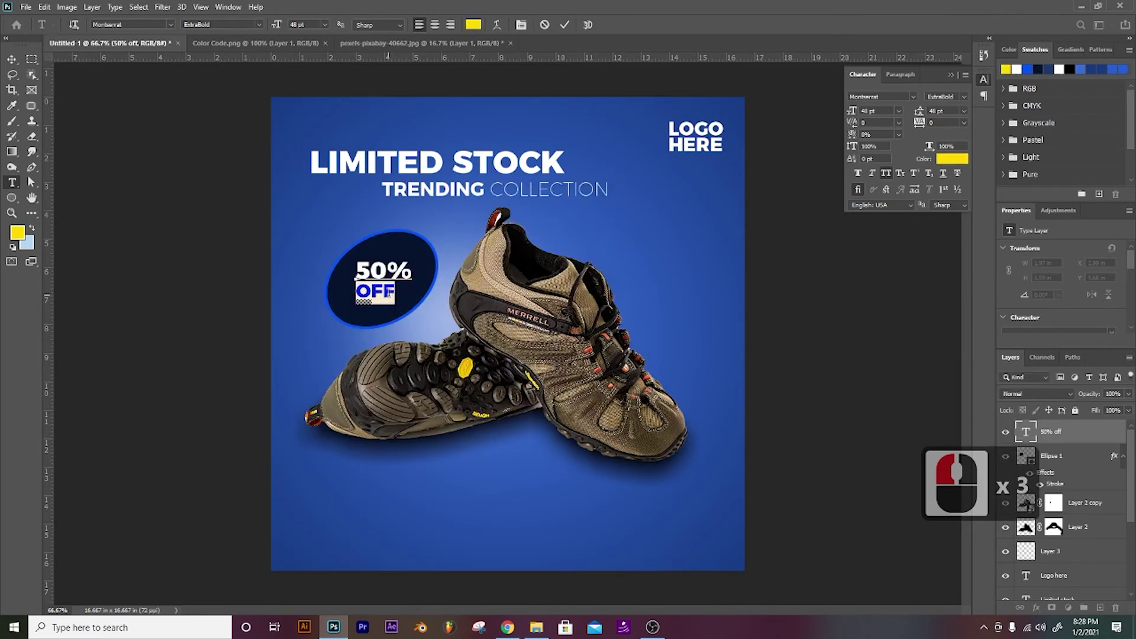
{"action": "left_click", "coordinate": [1041, 431]}
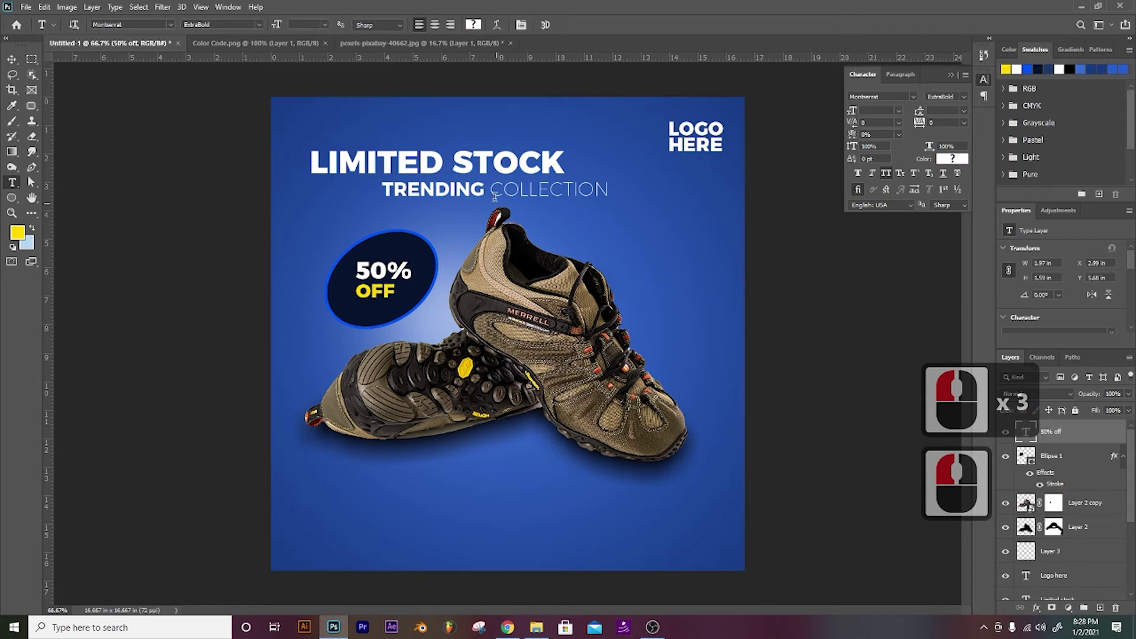
Step: Apply the same yellow (ffd800) to the whole LIMITED STOCK headline
{"action": "left_click", "coordinate": [427, 160]}
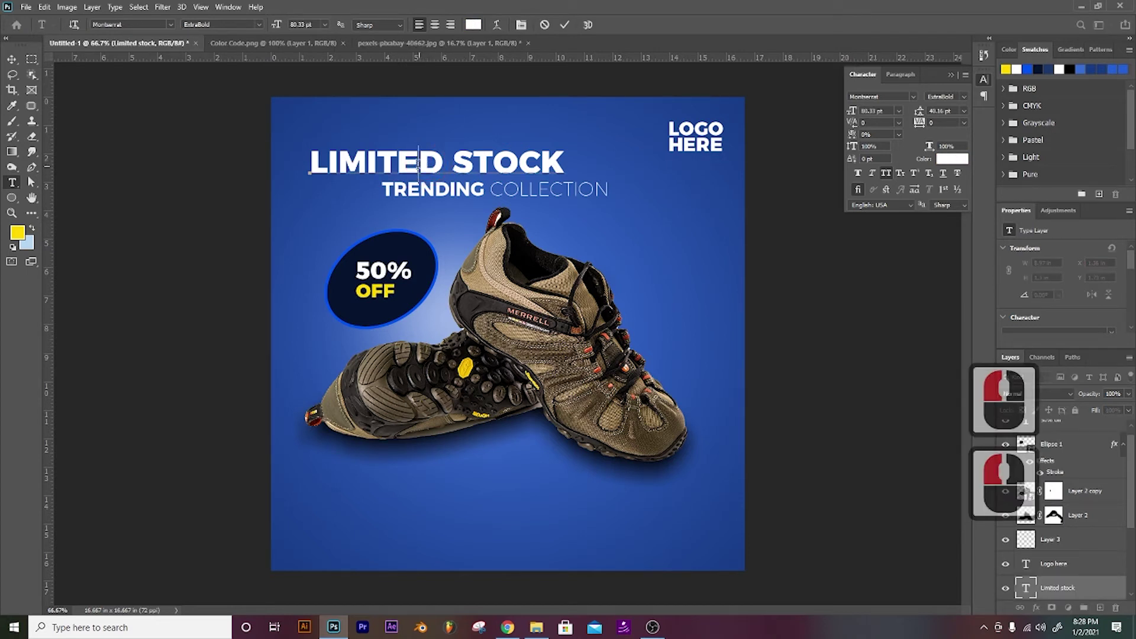
{"action": "left_click_drag", "start_coordinate": [311, 161], "coordinate": [594, 166]}
{"action": "left_click", "coordinate": [17, 233]}
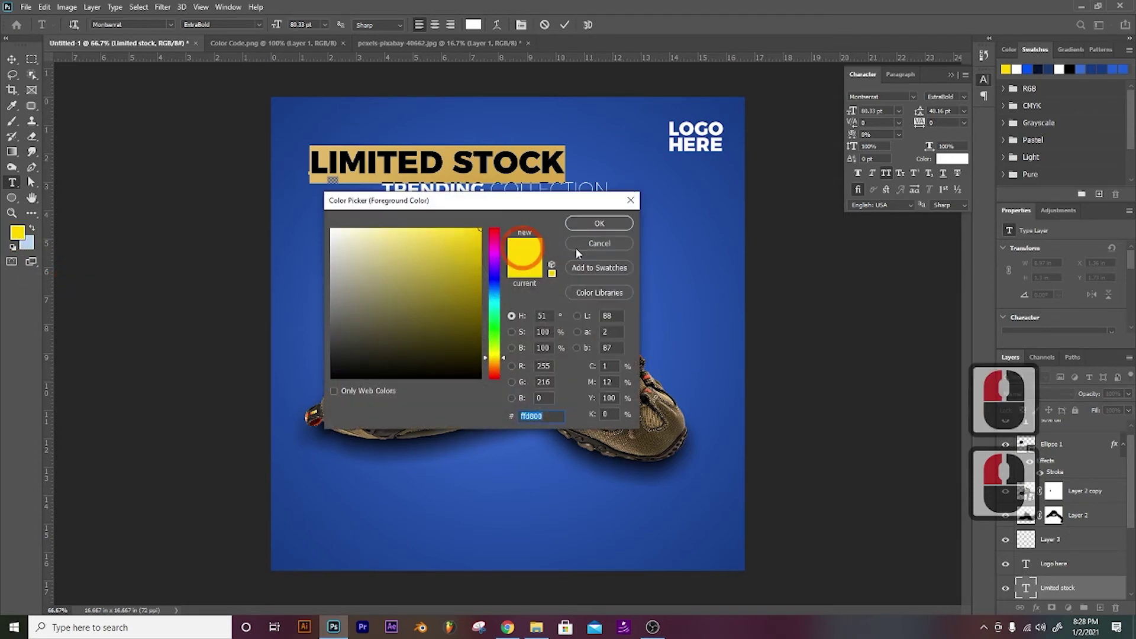
{"action": "left_click", "coordinate": [598, 224]}
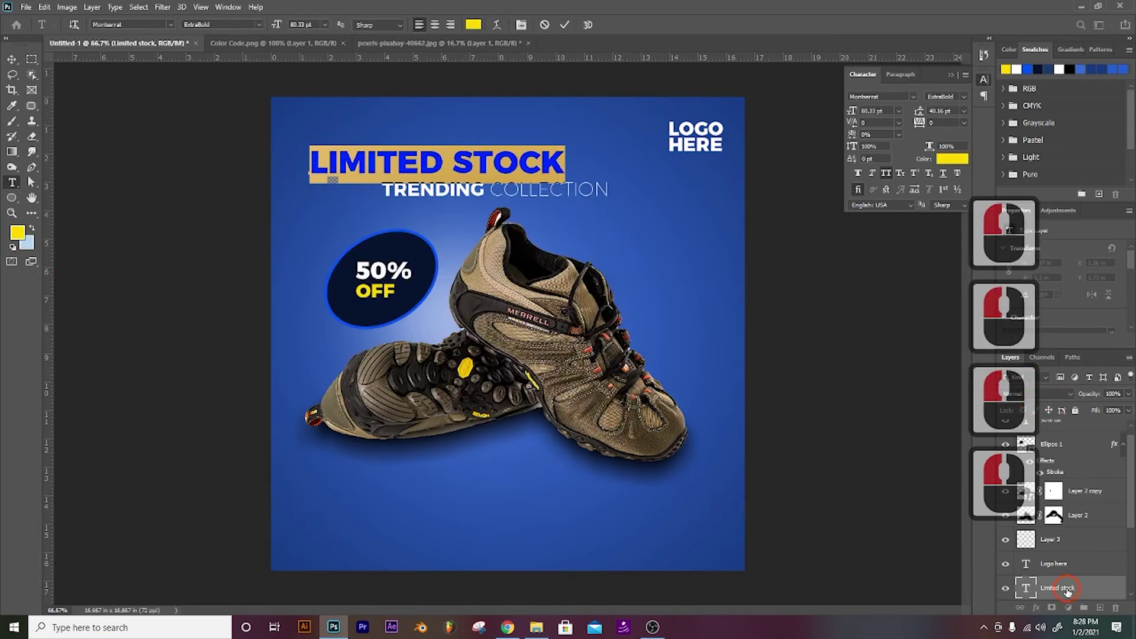
{"action": "left_click", "coordinate": [957, 560]}
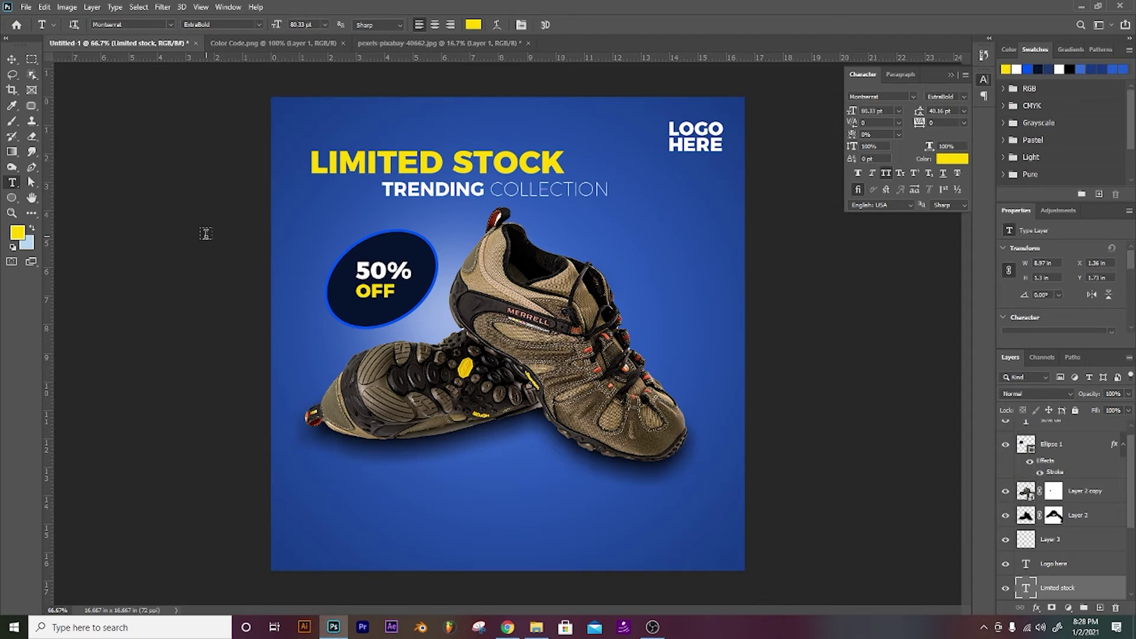
Step: Type a phone number as a new white text line near the bottom-left
{"action": "left_click", "coordinate": [1052, 564]}
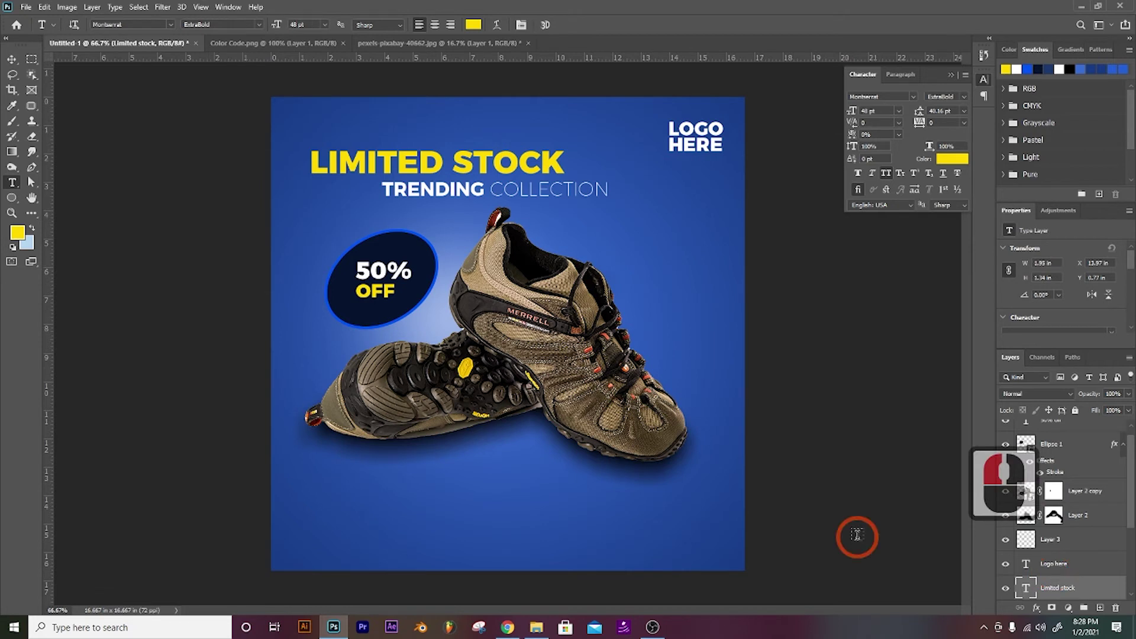
{"action": "left_click", "coordinate": [336, 519]}
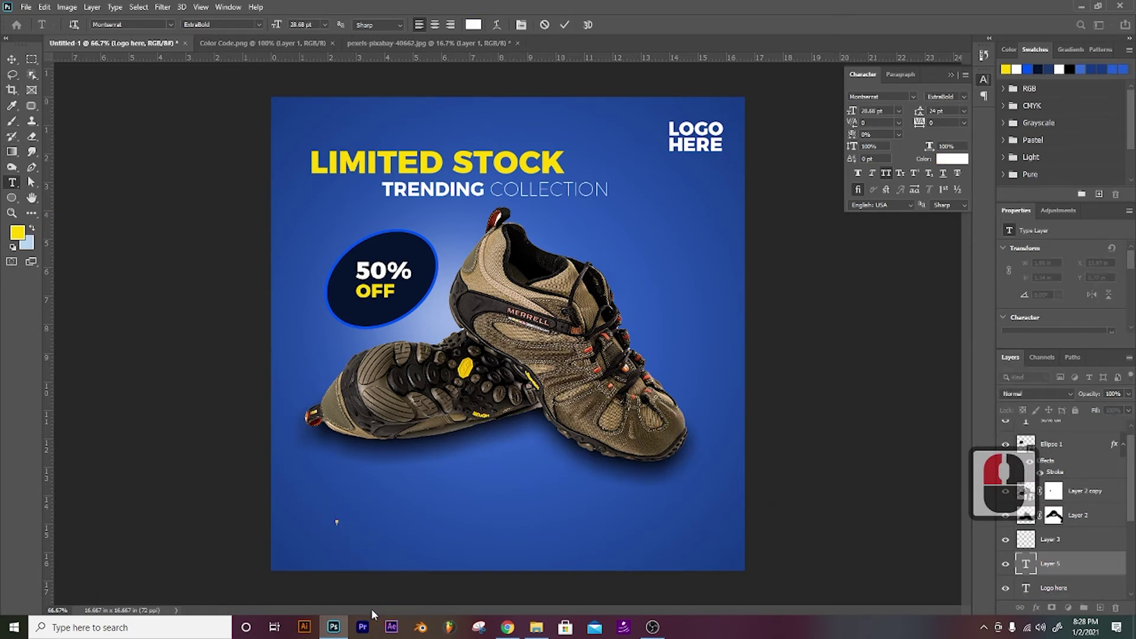
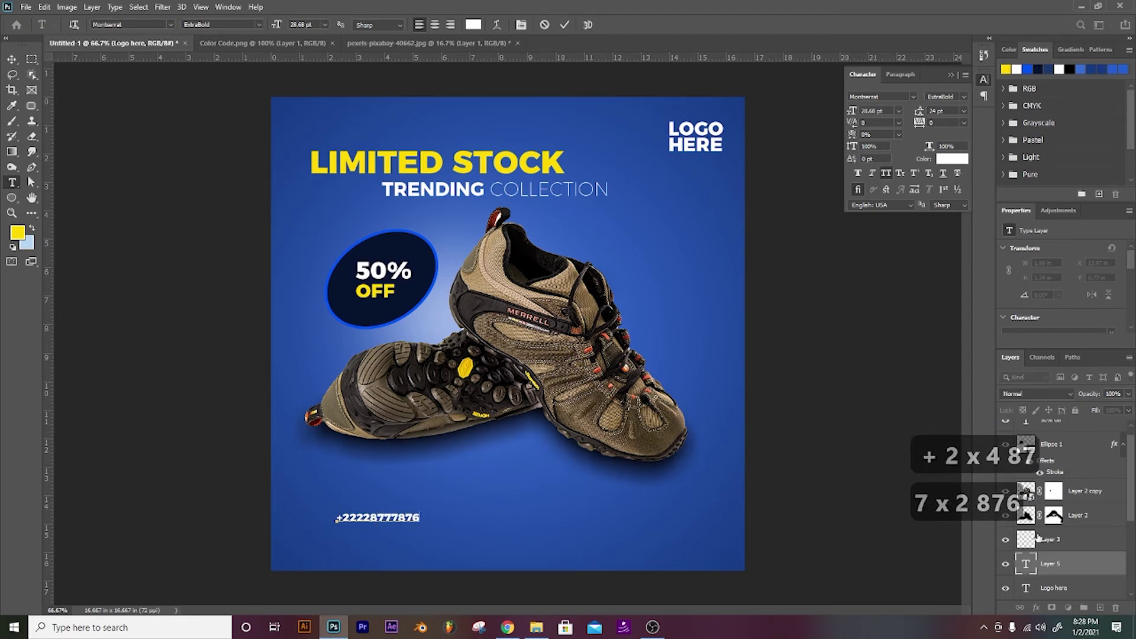
{"action": "left_click", "coordinate": [1043, 569]}
Step: Duplicate the phone number line and nudge the copy just below it
{"action": "key", "text": "ctrl+j"}
{"action": "key", "text": "v"}
{"action": "key", "text": "Down"}
{"action": "key", "text": "Down"}
{"action": "key", "text": "Down"}
{"action": "key", "text": "Down"}
{"action": "key", "text": "Down"}
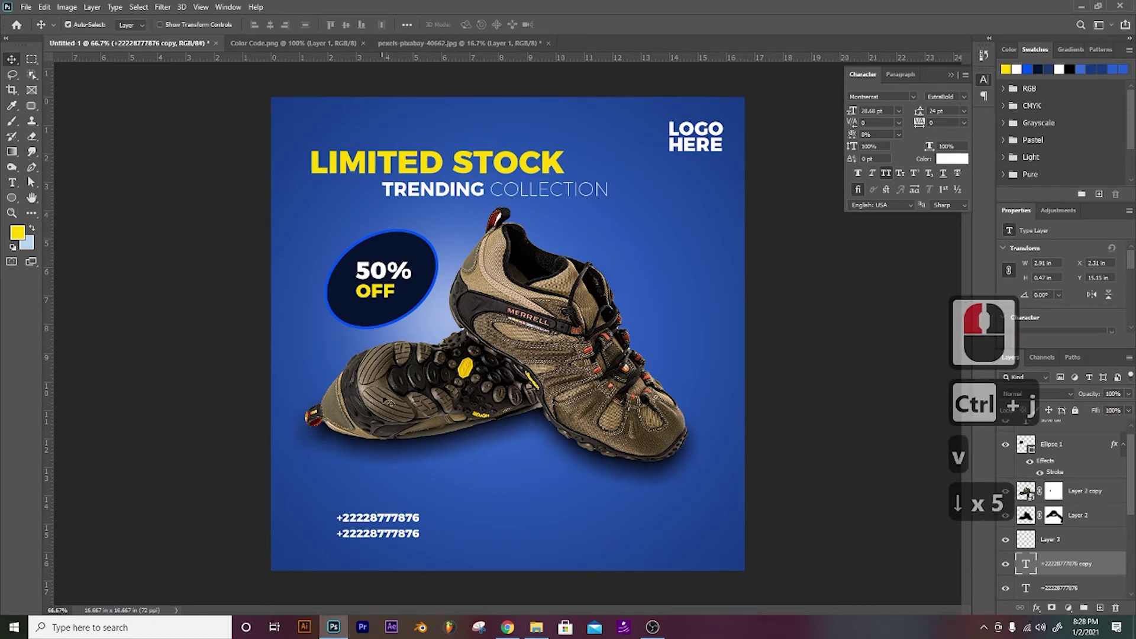
{"action": "key", "text": "t"}
{"action": "double_click", "coordinate": [352, 533]}
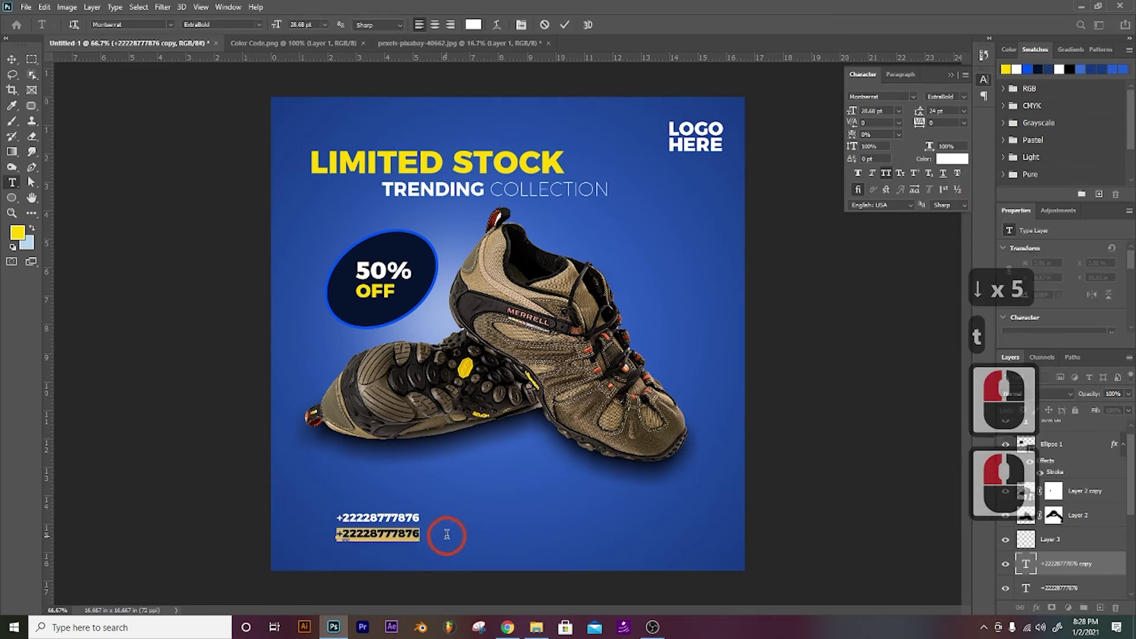
{"action": "key", "text": "w"}
{"action": "key", "text": "BackSpace"}
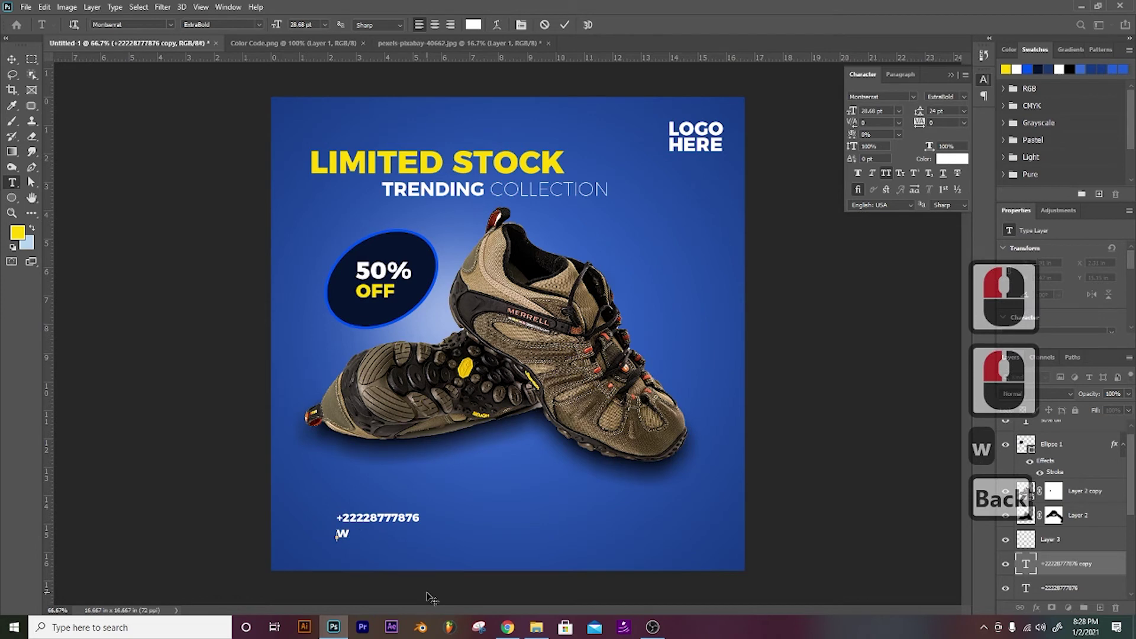
{"action": "key", "text": "Caps_Lock"}
{"action": "type", "text": "WW"}
{"action": "key", "text": "BackSpace"}
{"action": "key", "text": "BackSpace"}
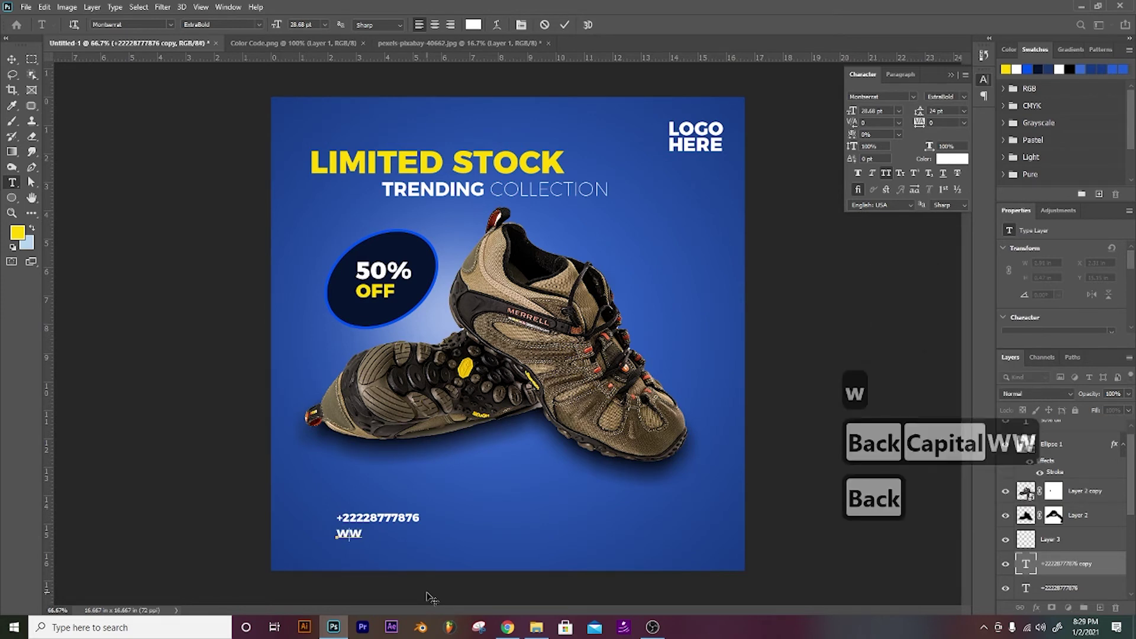
{"action": "left_click", "coordinate": [786, 277]}
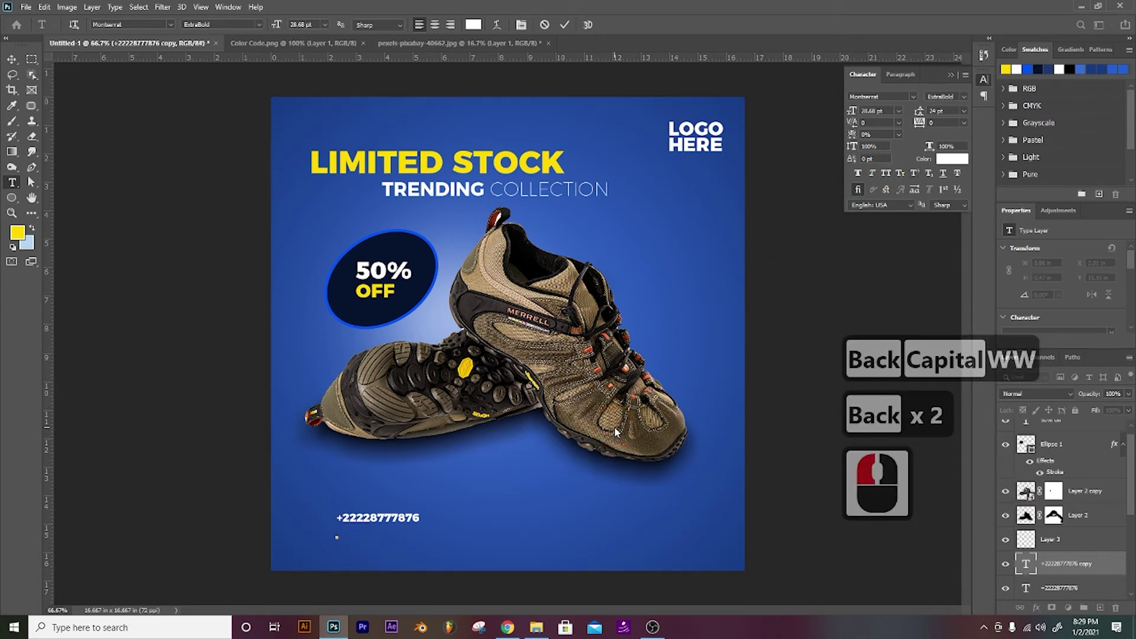
{"action": "type", "text": "WWW."}
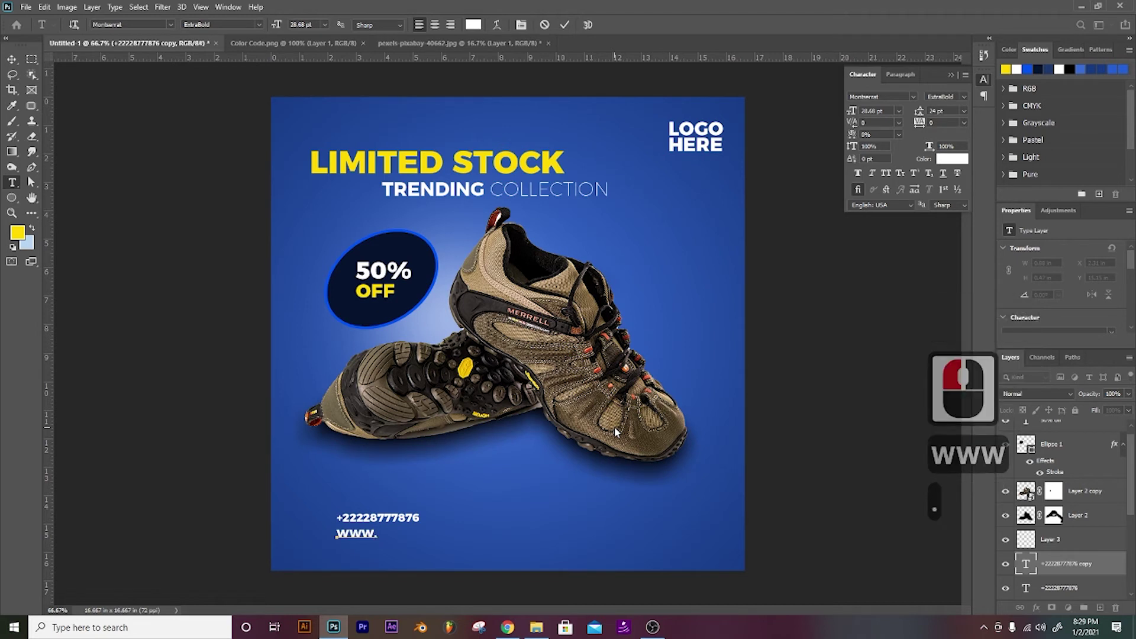
{"action": "type", "text": "YOURWEBSITE"}
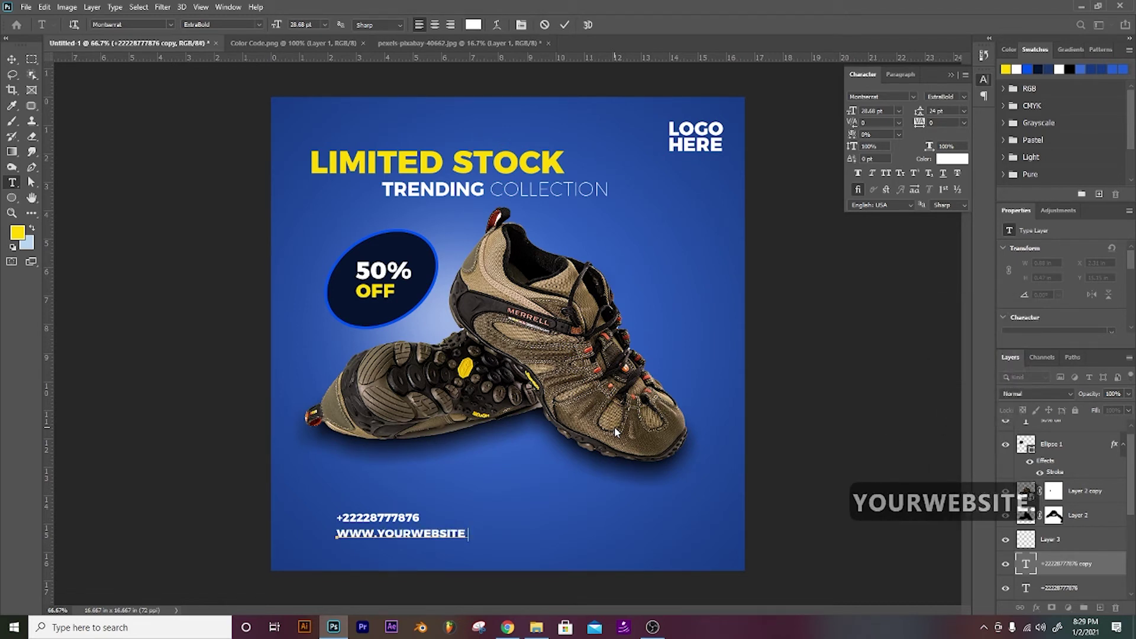
{"action": "type", "text": ".COM"}
{"action": "left_click", "coordinate": [1053, 563]}
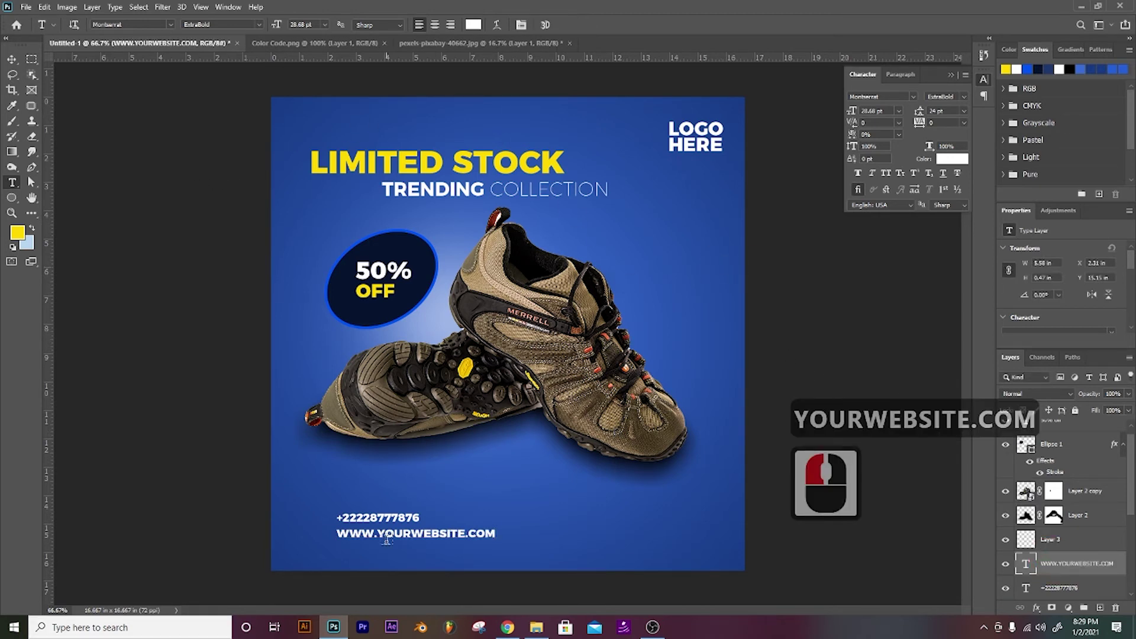
Step: Retype the website address so yourwebsite.com is in lowercase
{"action": "left_click", "coordinate": [391, 535]}
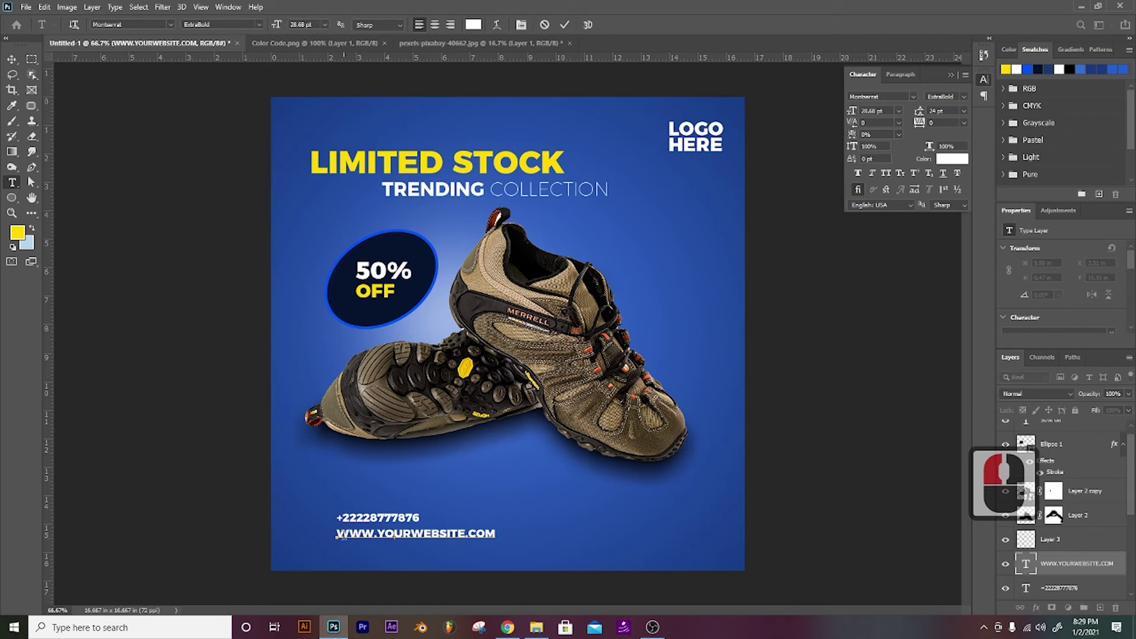
{"action": "left_click_drag", "start_coordinate": [336, 535], "coordinate": [515, 533]}
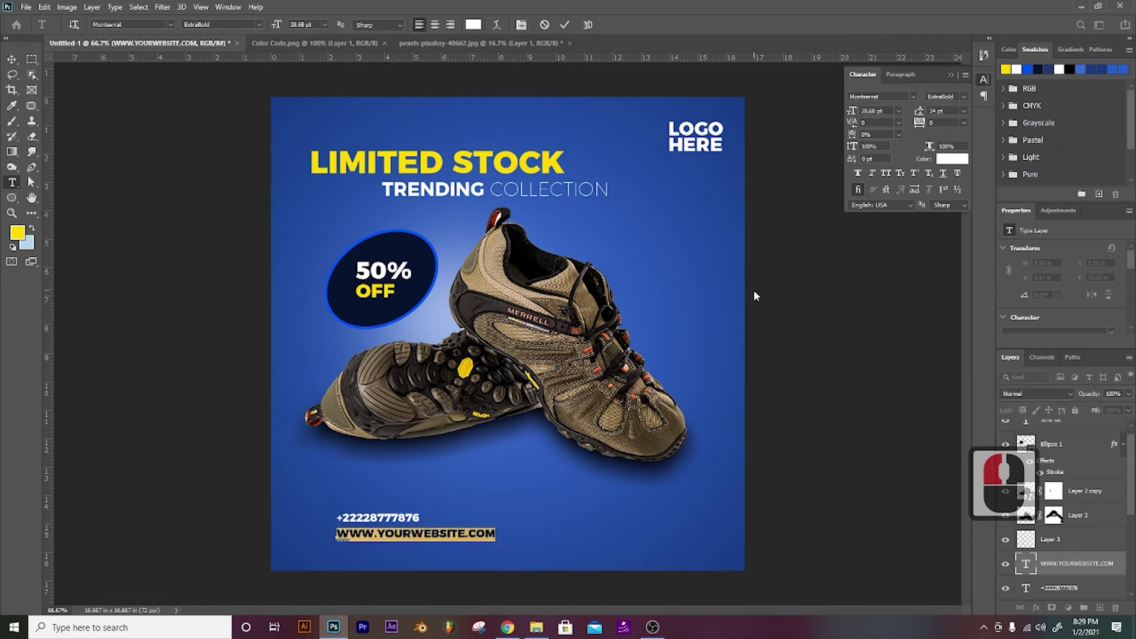
{"action": "key", "text": "Caps_Lock"}
{"action": "type", "text": "WWW.yo"}
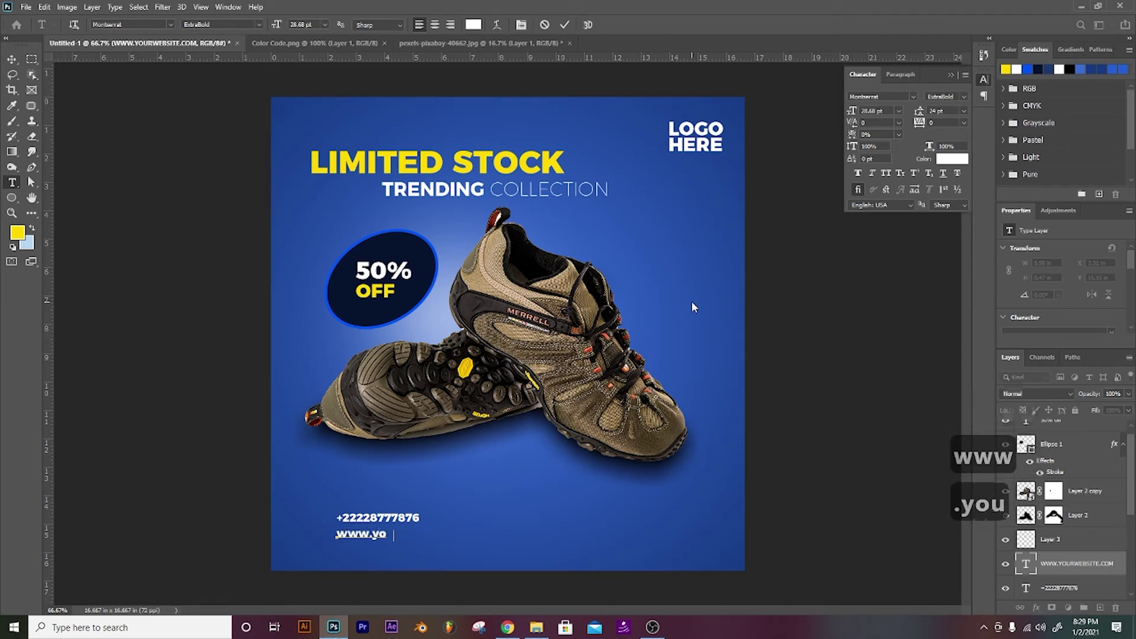
{"action": "type", "text": "ure"}
{"action": "key", "text": "BackSpace"}
{"action": "type", "text": "w"}
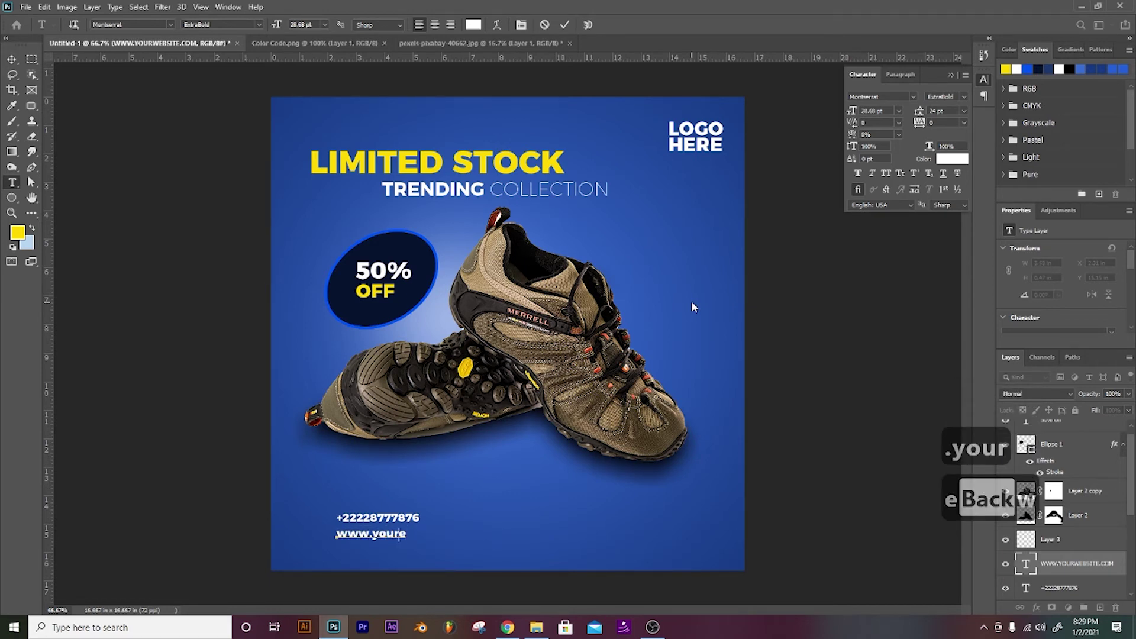
{"action": "type", "text": "eb"}
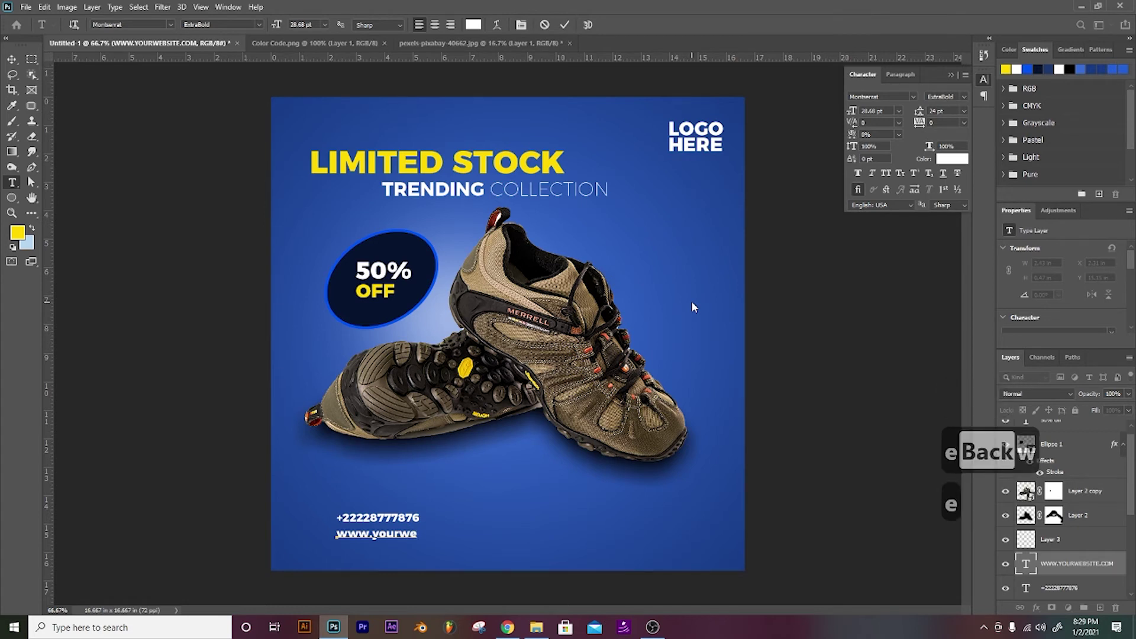
{"action": "type", "text": "site."}
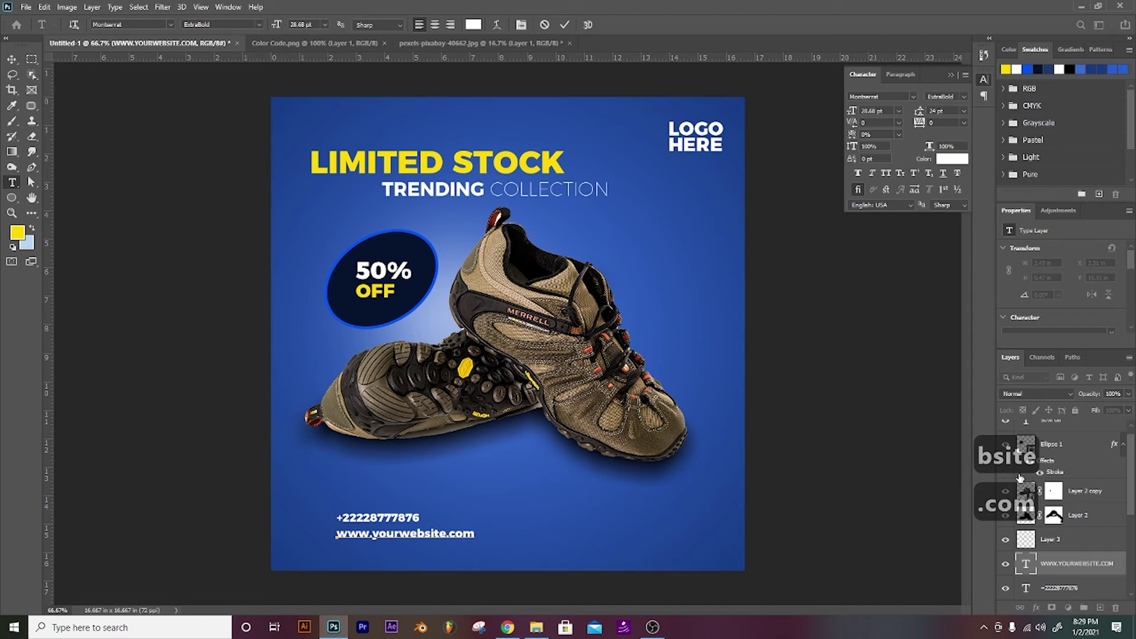
{"action": "type", "text": "com"}
{"action": "left_click", "coordinate": [1052, 575]}
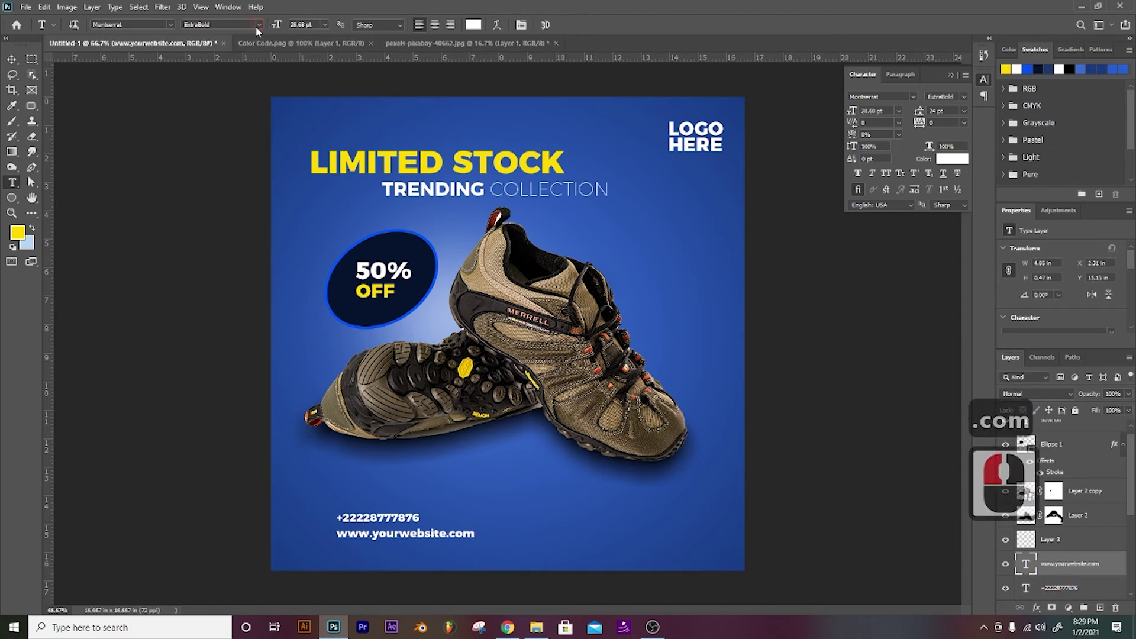
Step: Set both the website line and the phone number to Montserrat Regular
{"action": "left_click", "coordinate": [257, 28]}
{"action": "left_click", "coordinate": [203, 63]}
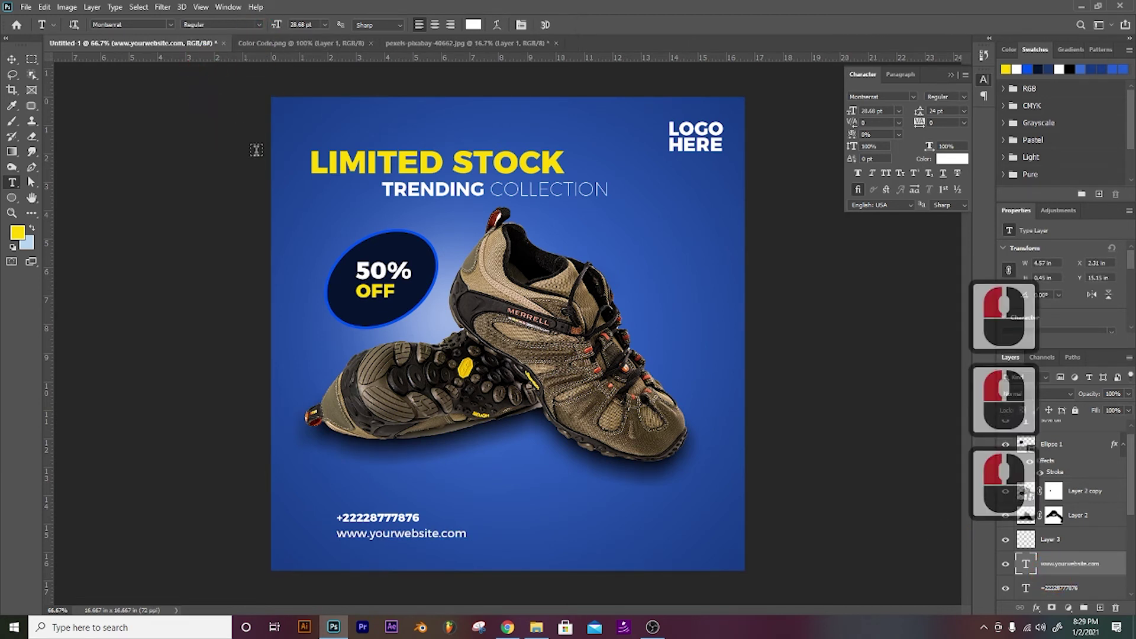
{"action": "left_click", "coordinate": [1057, 588]}
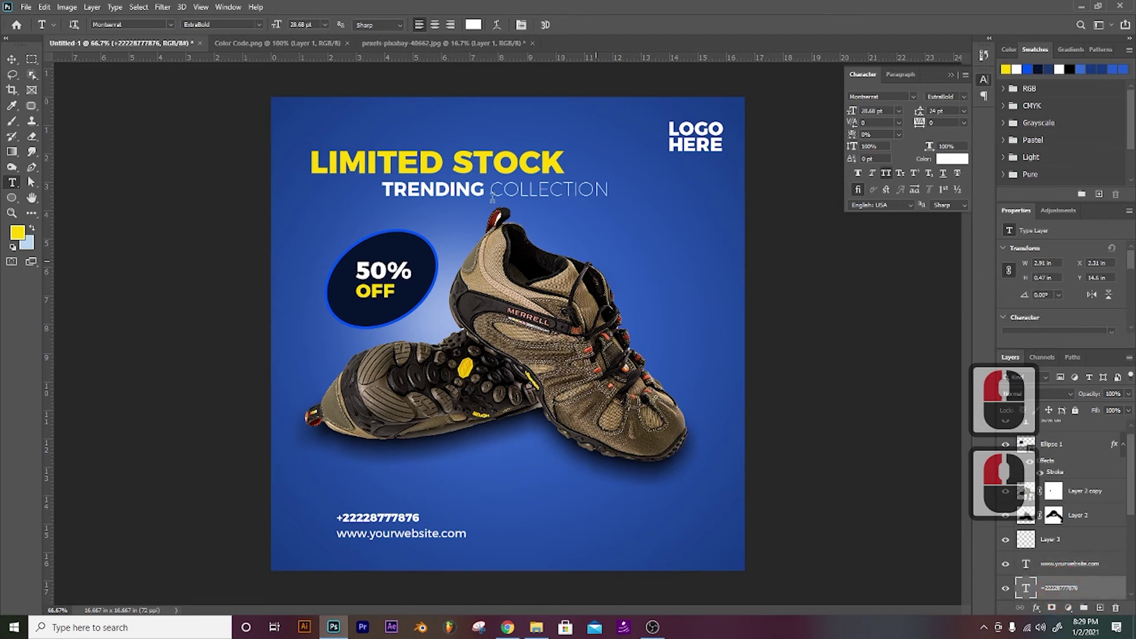
{"action": "left_click", "coordinate": [257, 24]}
{"action": "left_click", "coordinate": [213, 55]}
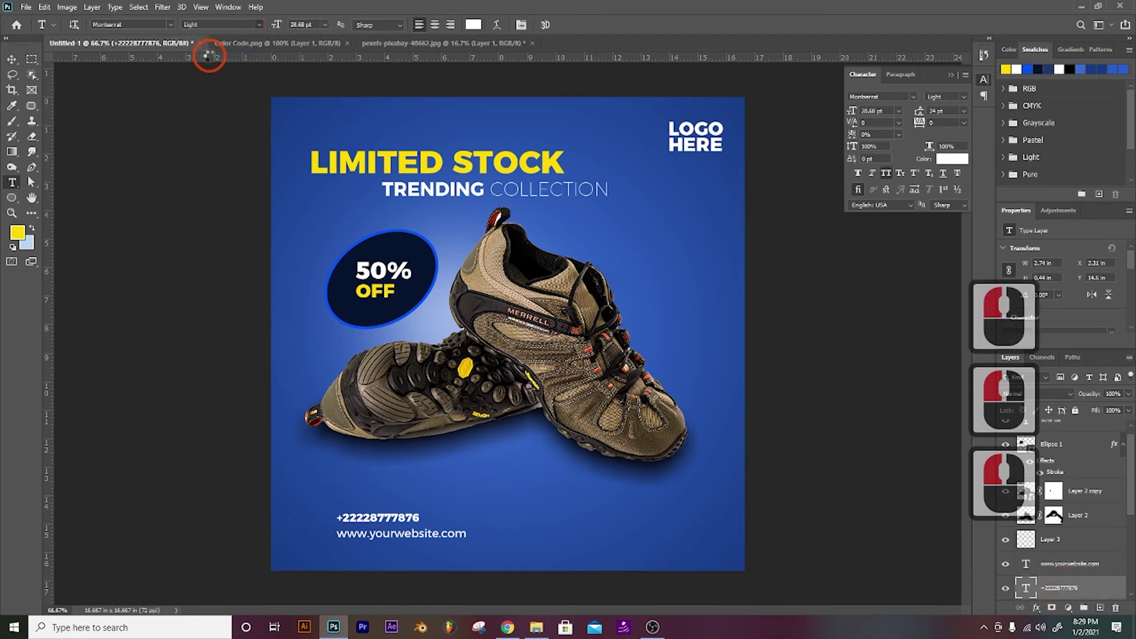
{"action": "left_click", "coordinate": [260, 24]}
{"action": "left_click", "coordinate": [216, 58]}
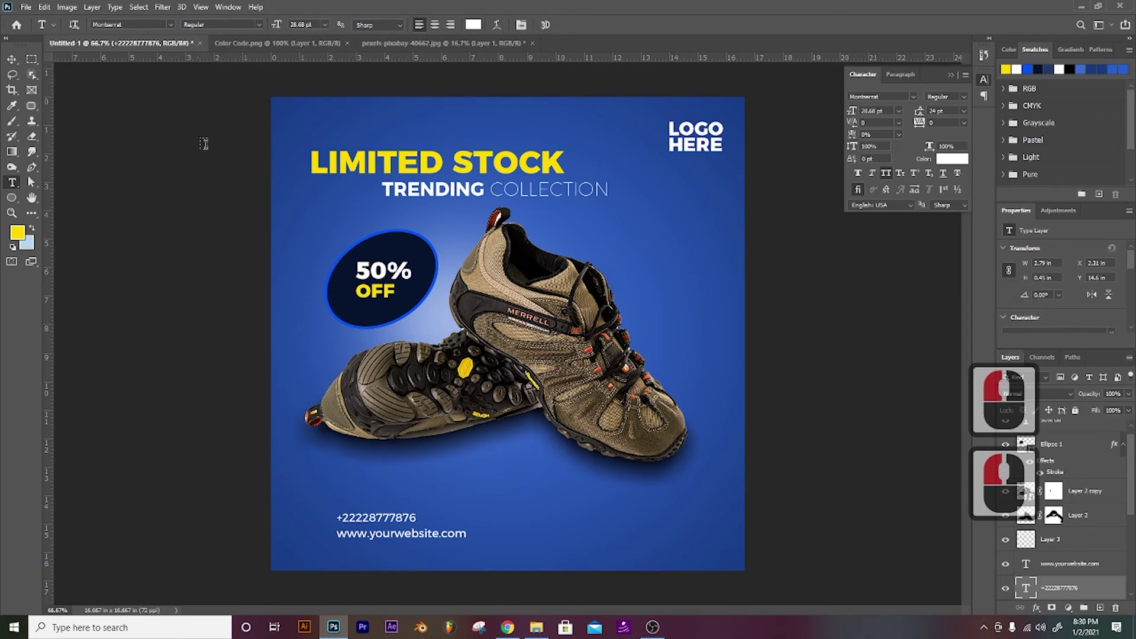
Step: Open social media icons.psb from the projects' Sofa Poster folder
{"action": "key", "text": "ctrl+o"}
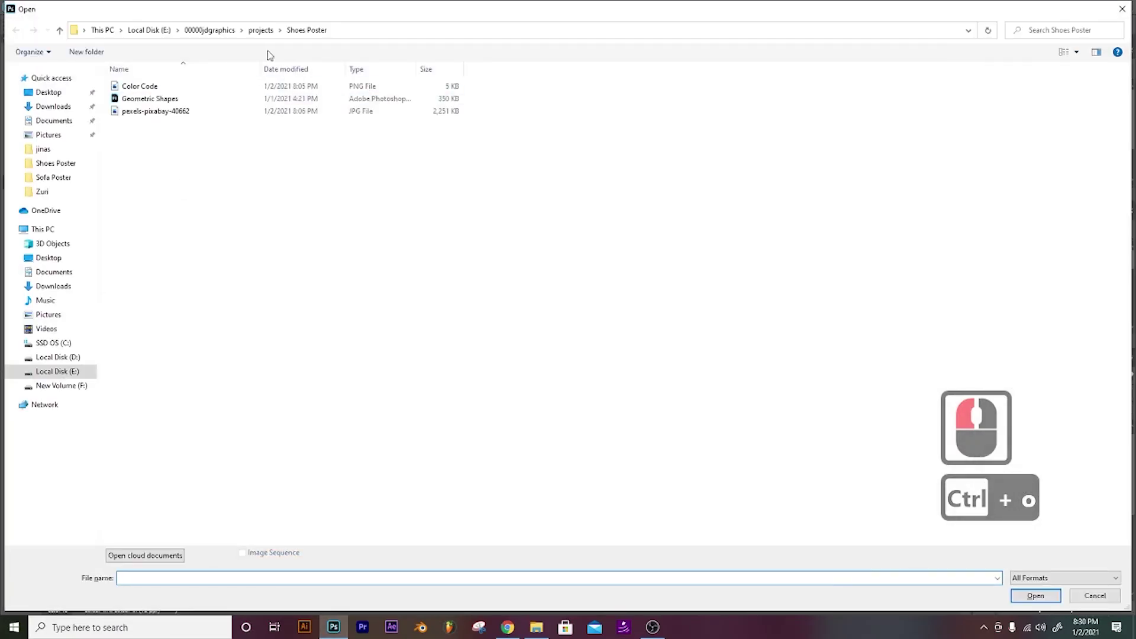
{"action": "left_click", "coordinate": [261, 30]}
{"action": "double_click", "coordinate": [133, 210]}
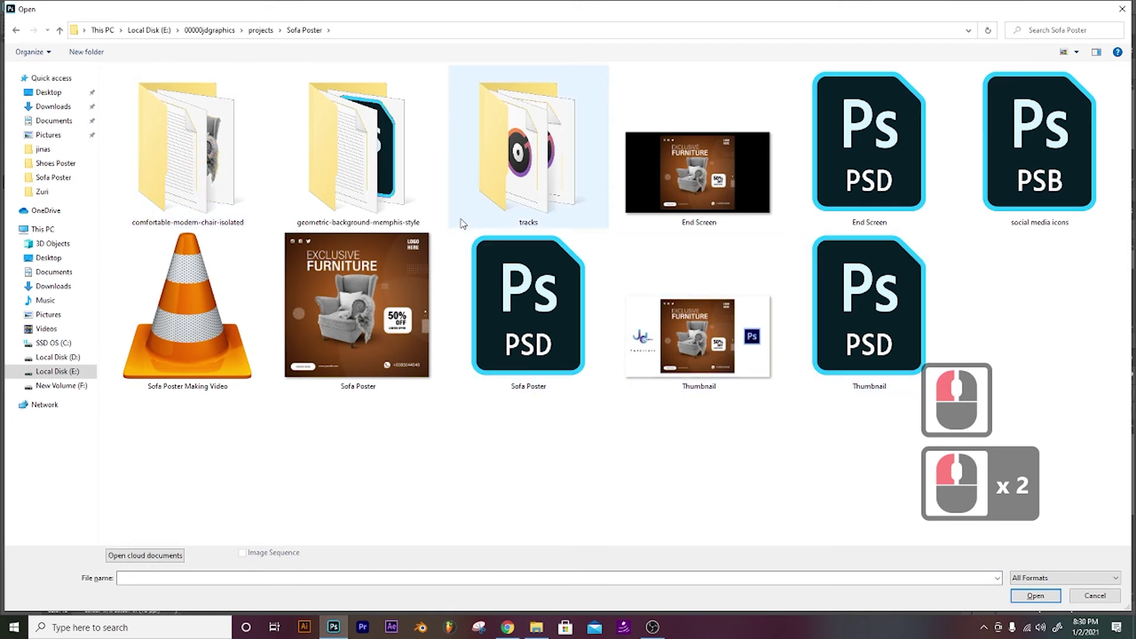
{"action": "left_click", "coordinate": [489, 223]}
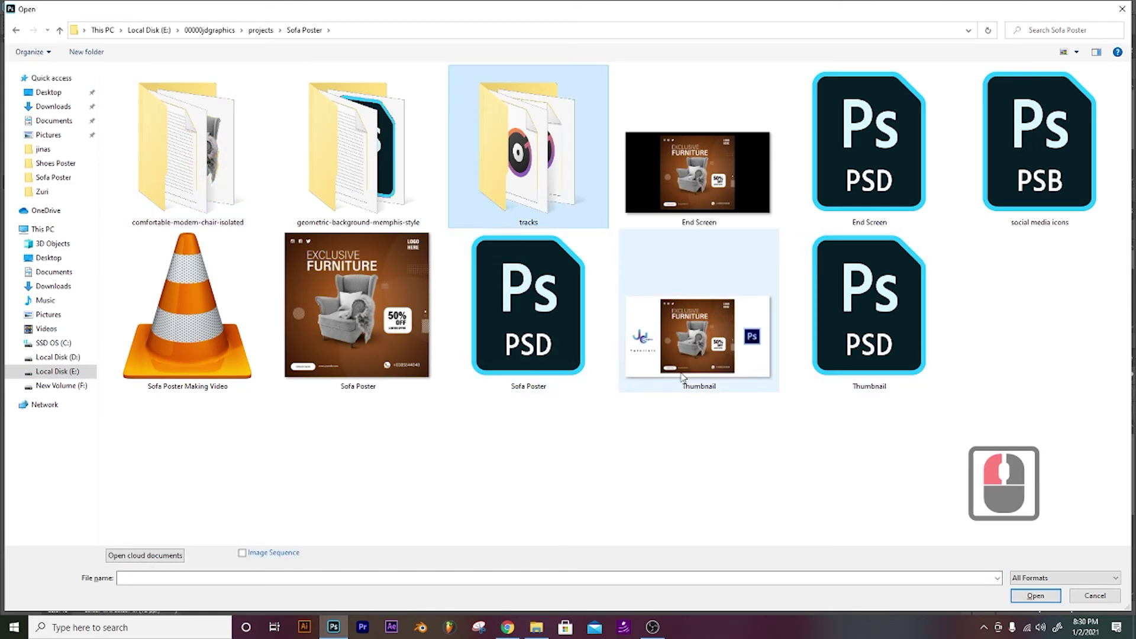
{"action": "double_click", "coordinate": [1013, 214]}
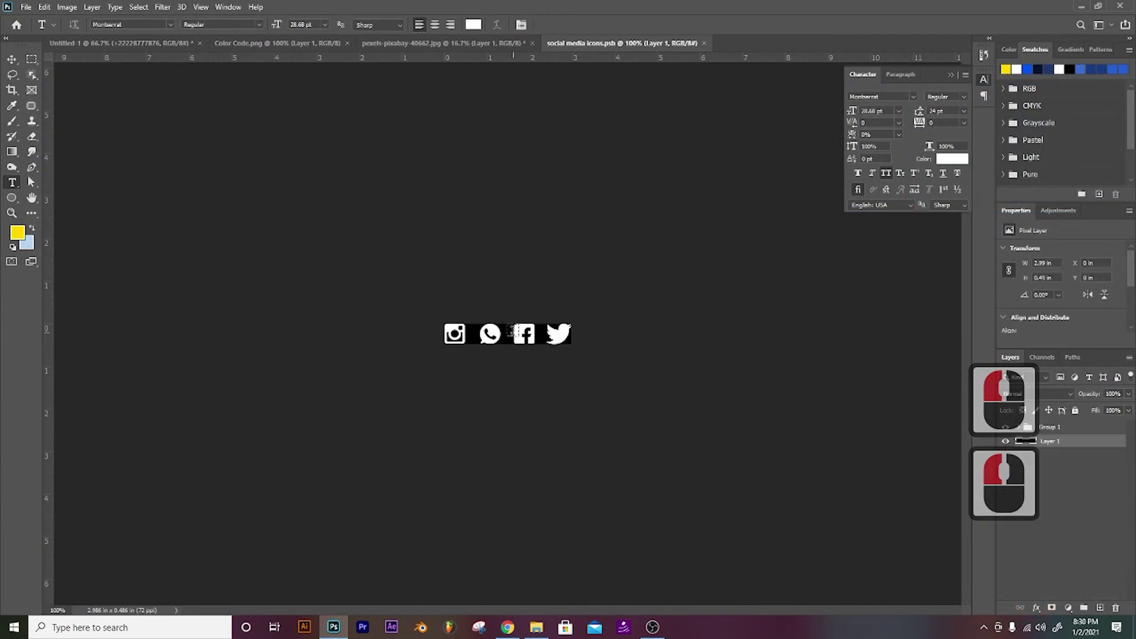
Step: Place the WhatsApp icon left of the phone number, then browse the Open dialog to Downloads
{"action": "left_click", "coordinate": [11, 59]}
{"action": "left_click_drag", "start_coordinate": [489, 334], "coordinate": [118, 98]}
{"action": "left_click_drag", "start_coordinate": [318, 501], "coordinate": [324, 517]}
{"action": "left_click", "coordinate": [349, 520]}
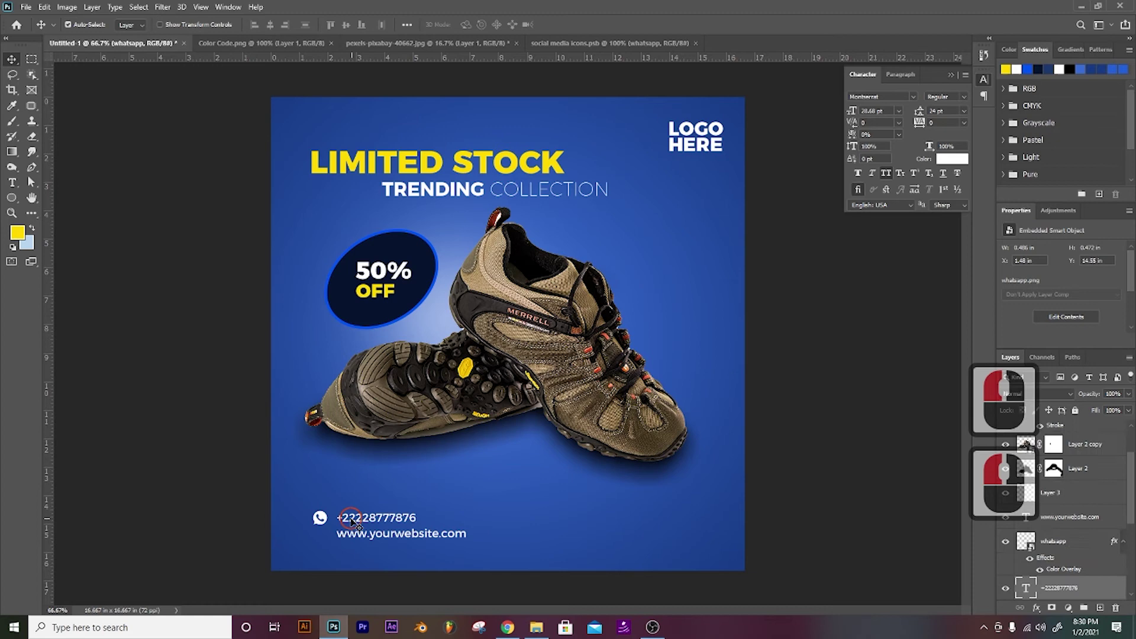
{"action": "key", "text": "Left"}
{"action": "key", "text": "Left"}
{"action": "key", "text": "Left"}
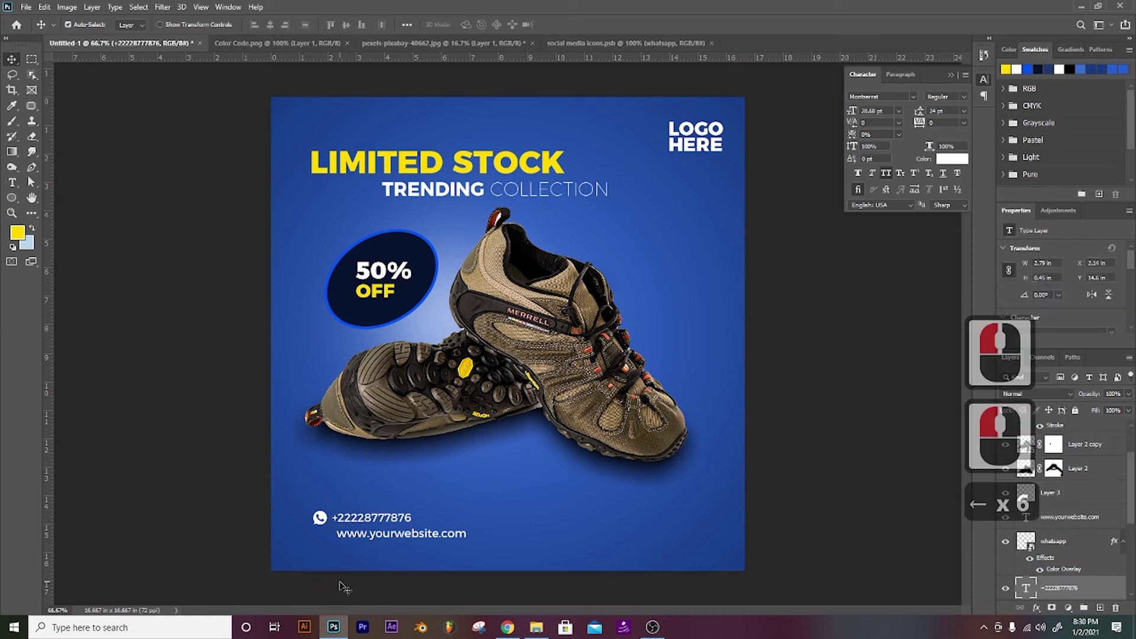
{"action": "key", "text": "ctrl+o"}
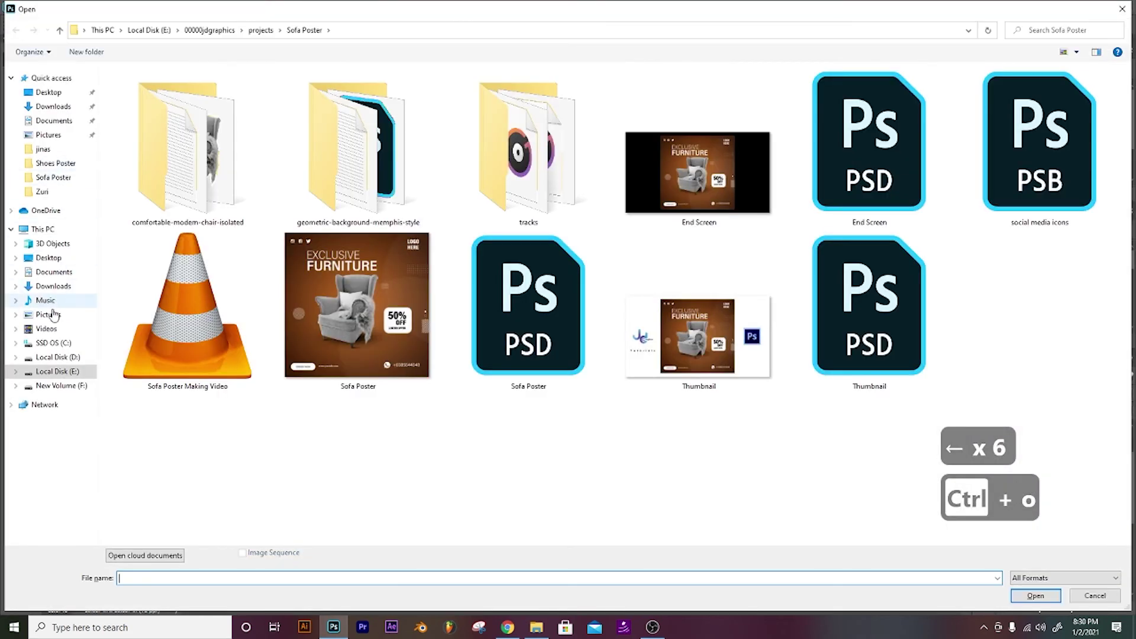
{"action": "left_click", "coordinate": [61, 296]}
Step: Bring globe.png into the ad, shrink it and position it beside the website address
{"action": "left_click", "coordinate": [328, 161]}
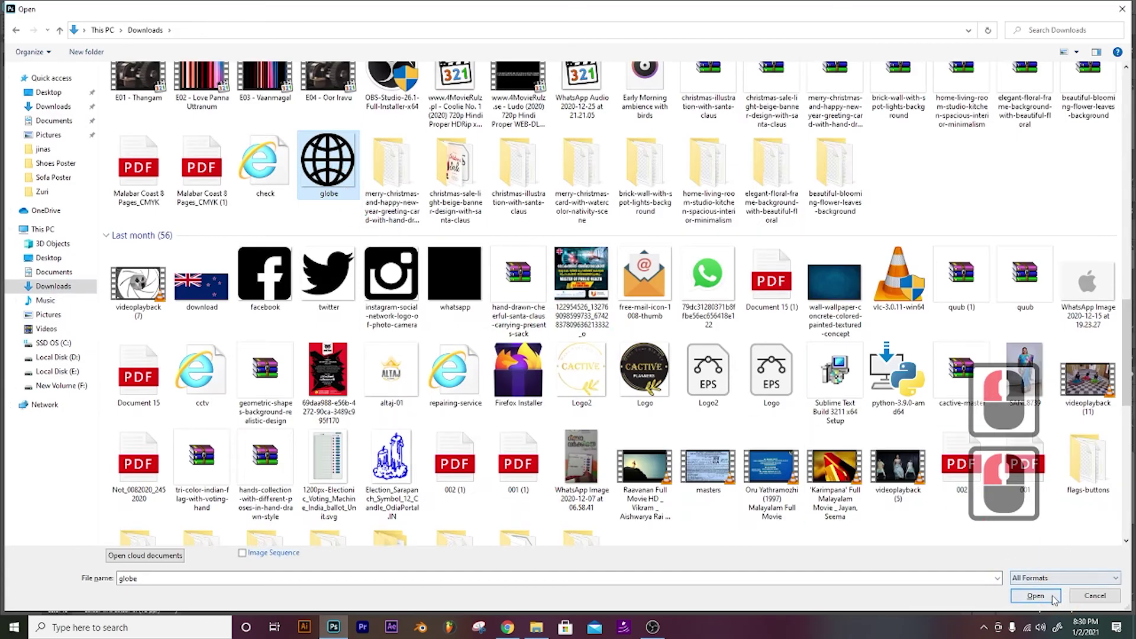
{"action": "left_click", "coordinate": [1048, 598]}
{"action": "left_click_drag", "start_coordinate": [443, 330], "coordinate": [355, 514]}
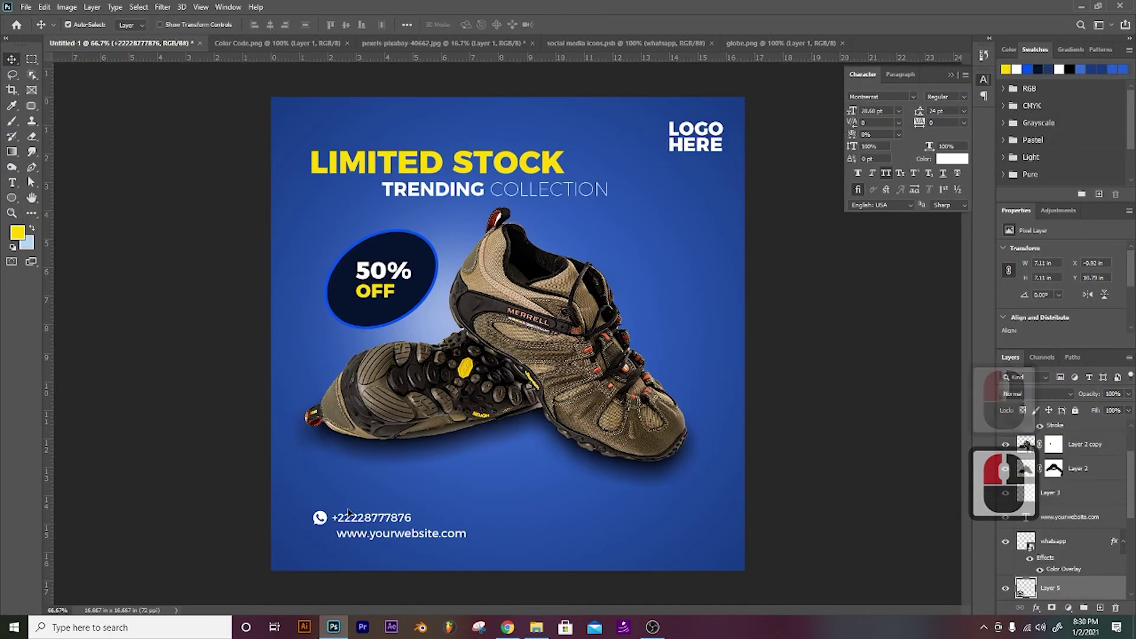
{"action": "key", "text": "ctrl+t"}
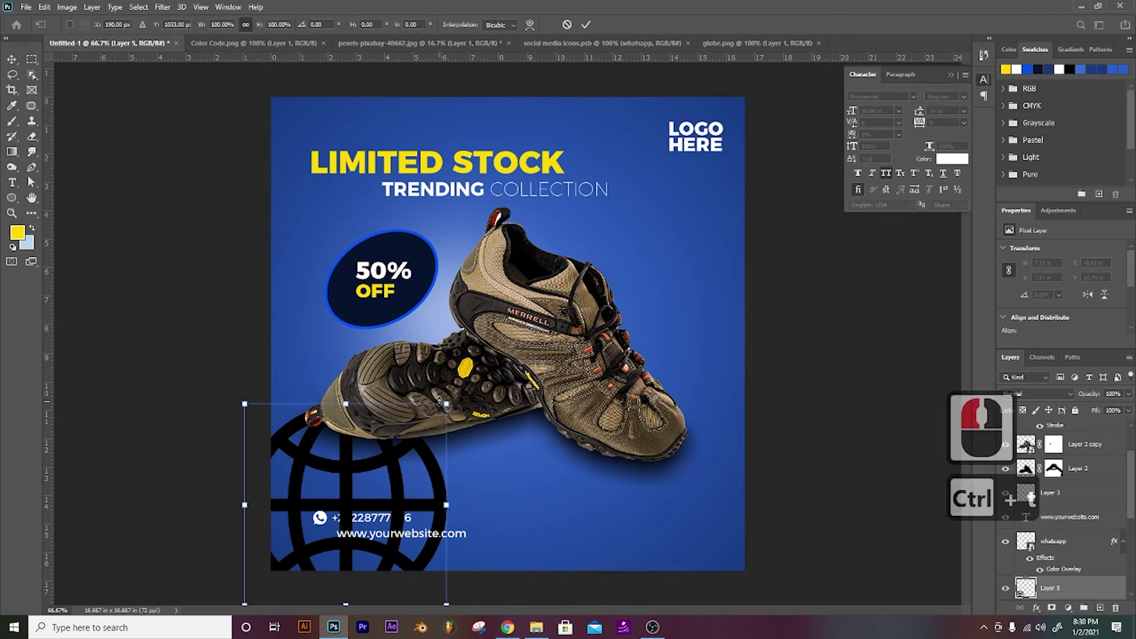
{"action": "left_click_drag", "start_coordinate": [448, 405], "coordinate": [319, 517]}
{"action": "key", "text": "Return"}
{"action": "key", "text": "Right"}
{"action": "key", "text": "Right"}
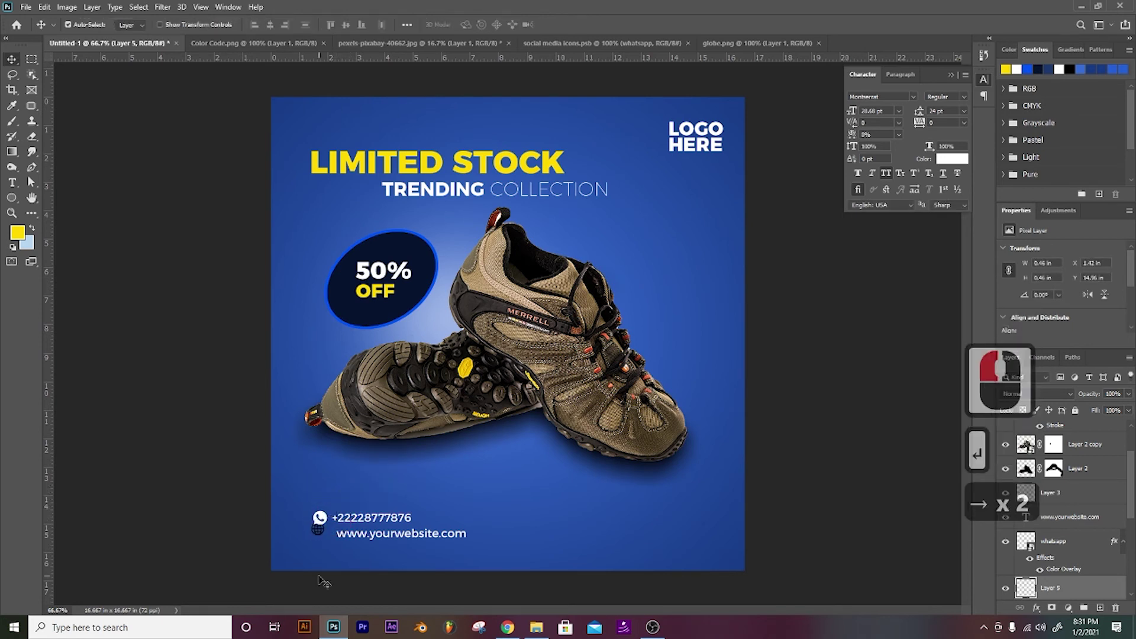
{"action": "key", "text": "Down"}
{"action": "key", "text": "Down"}
{"action": "key", "text": "Down"}
{"action": "key", "text": "Down"}
{"action": "key", "text": "Down"}
{"action": "key", "text": "Down"}
{"action": "key", "text": "Down"}
{"action": "key", "text": "Down"}
{"action": "key", "text": "Down"}
{"action": "key", "text": "Down"}
{"action": "key", "text": "Down"}
{"action": "key", "text": "Down"}
{"action": "key", "text": "Down"}
{"action": "key", "text": "Down"}
{"action": "key", "text": "Down"}
{"action": "key", "text": "Down"}
{"action": "key", "text": "Down"}
{"action": "key", "text": "Down"}
{"action": "key", "text": "Down"}
{"action": "key", "text": "Down"}
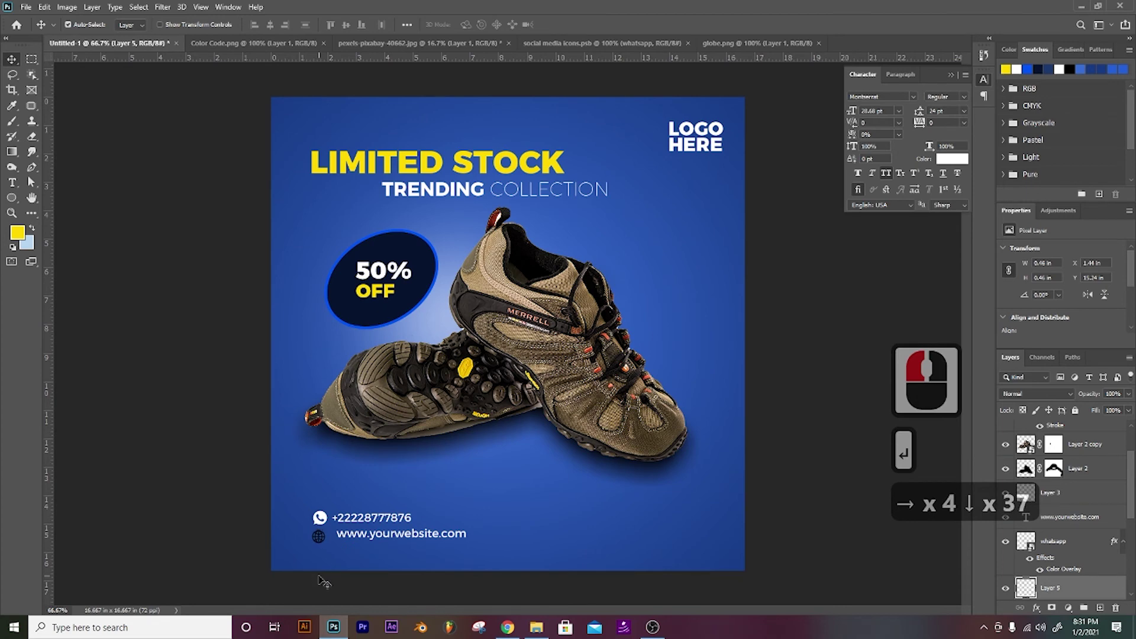
{"action": "key", "text": "Down"}
{"action": "key", "text": "Down"}
{"action": "key", "text": "Down"}
{"action": "key", "text": "Up"}
{"action": "key", "text": "Up"}
{"action": "key", "text": "Up"}
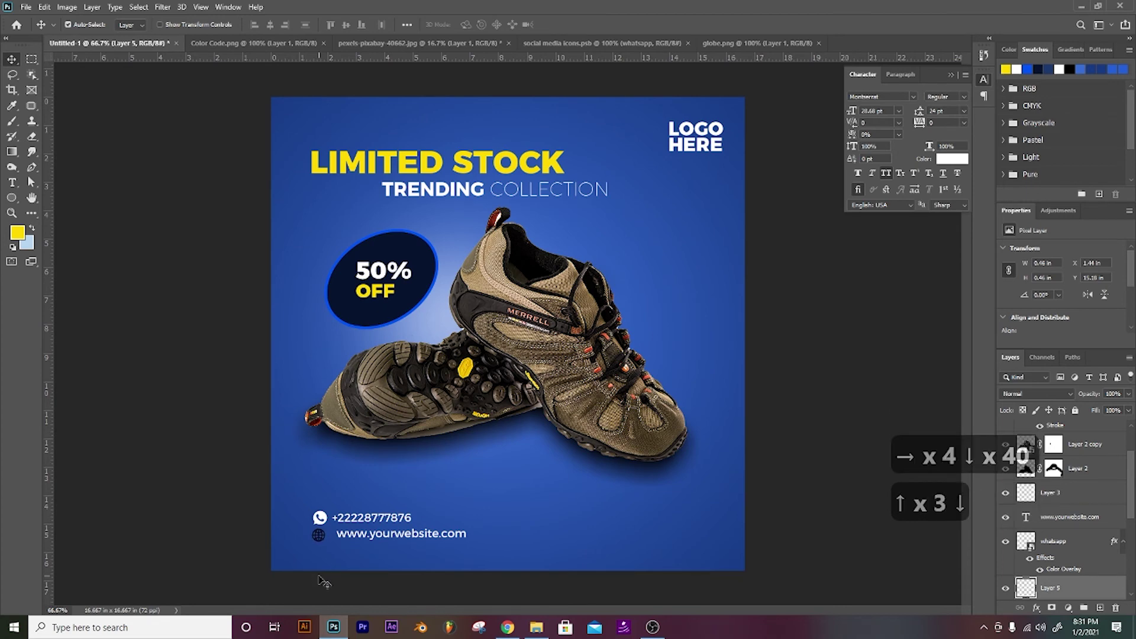
Step: Give the globe the WhatsApp icon's white Color Overlay
{"action": "right_click", "coordinate": [1025, 577]}
{"action": "left_click", "coordinate": [1055, 569]}
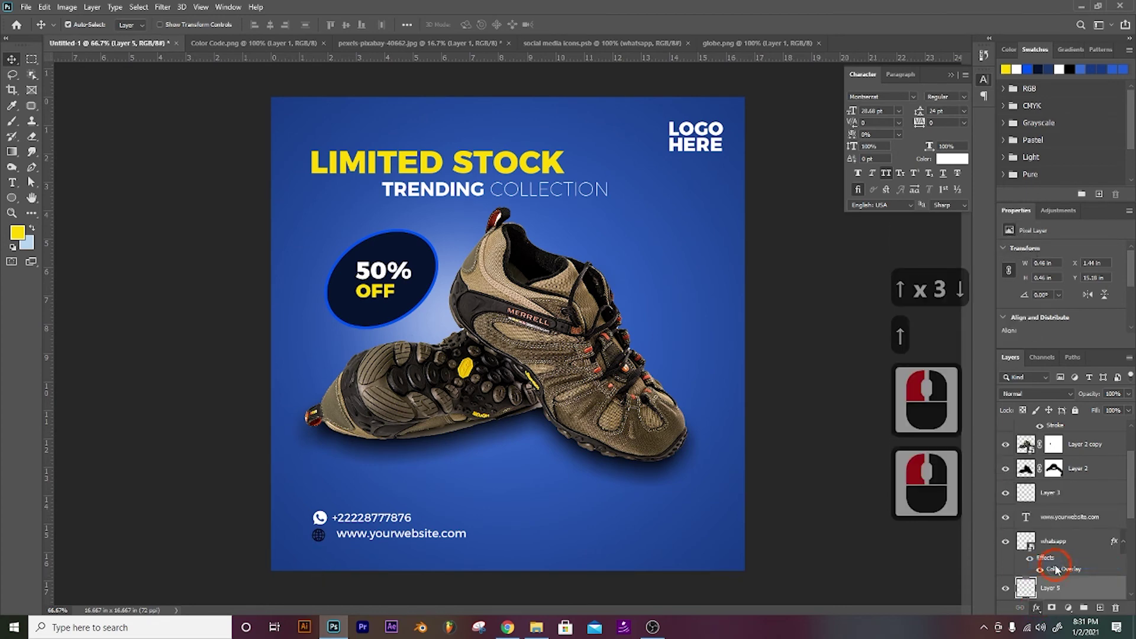
{"action": "left_click", "coordinate": [1016, 157]}
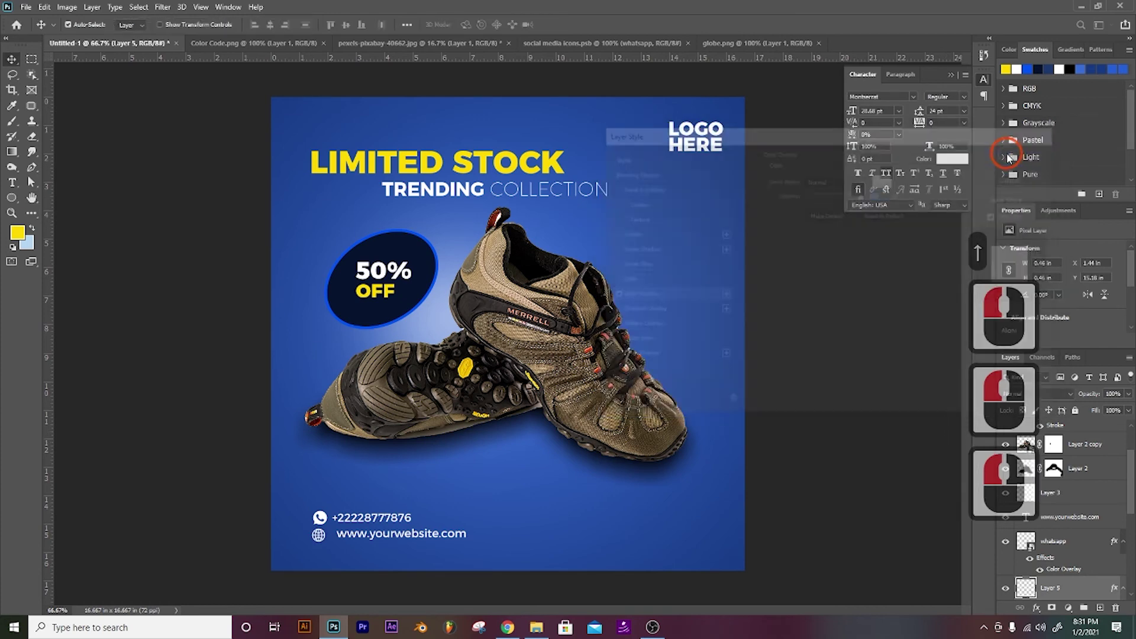
{"action": "key", "text": "v"}
{"action": "key", "text": "Down"}
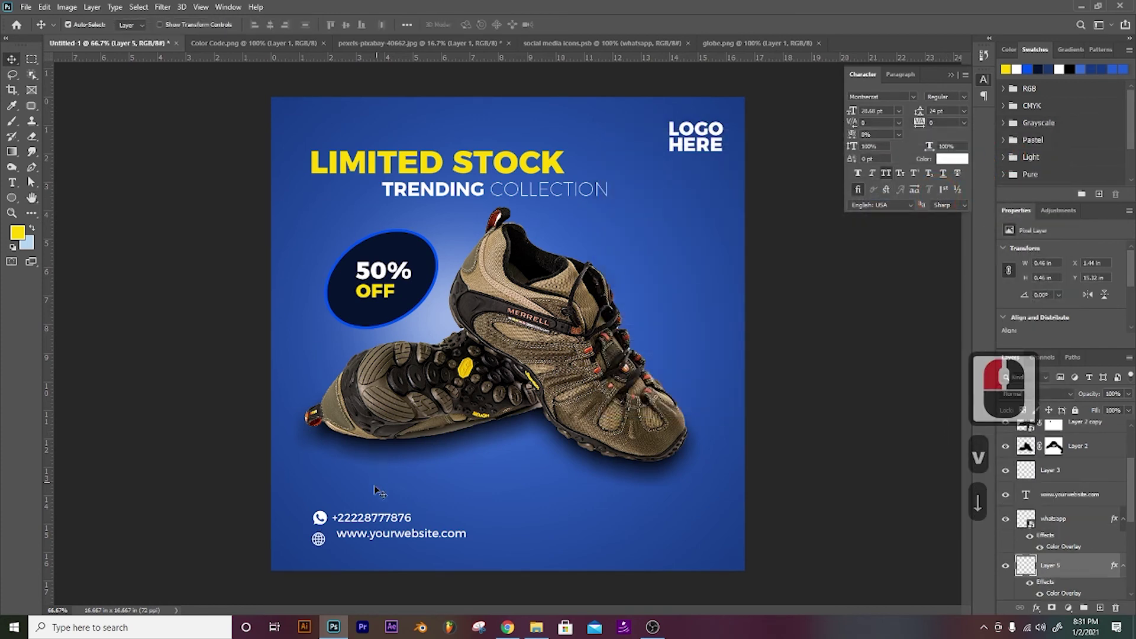
Step: Lower the website address and align its left edge with the phone number
{"action": "left_click", "coordinate": [350, 535]}
{"action": "key", "text": "Down"}
{"action": "key", "text": "Down"}
{"action": "key", "text": "shift+Down"}
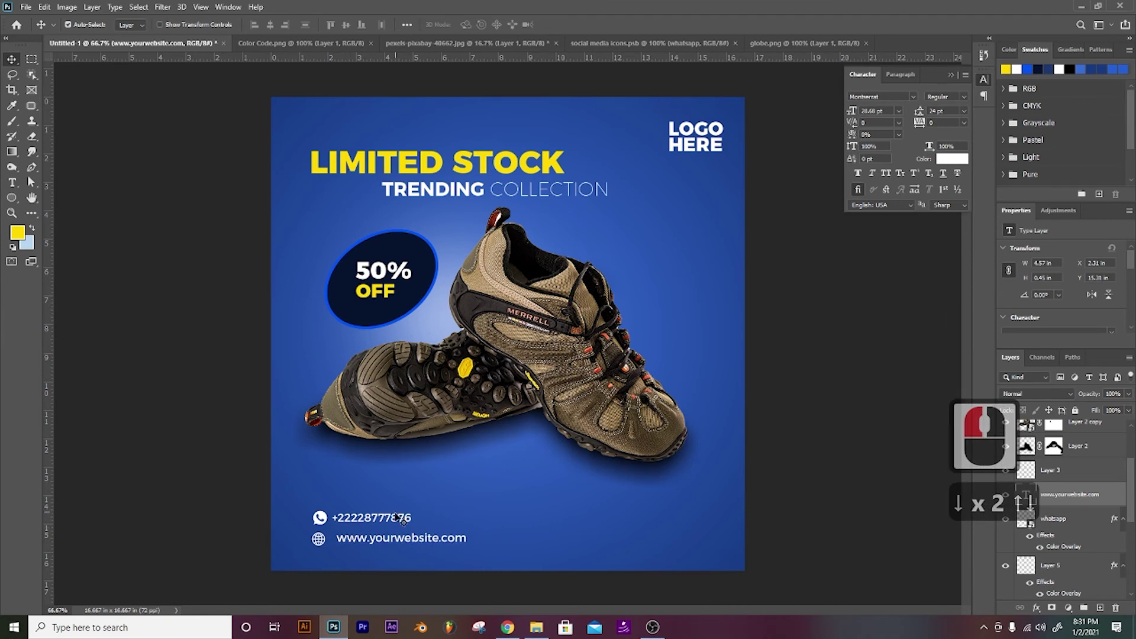
{"action": "scroll", "coordinate": [1058, 503], "scroll_direction": "down", "scroll_amount": 5}
{"action": "left_click", "coordinate": [1023, 564]}
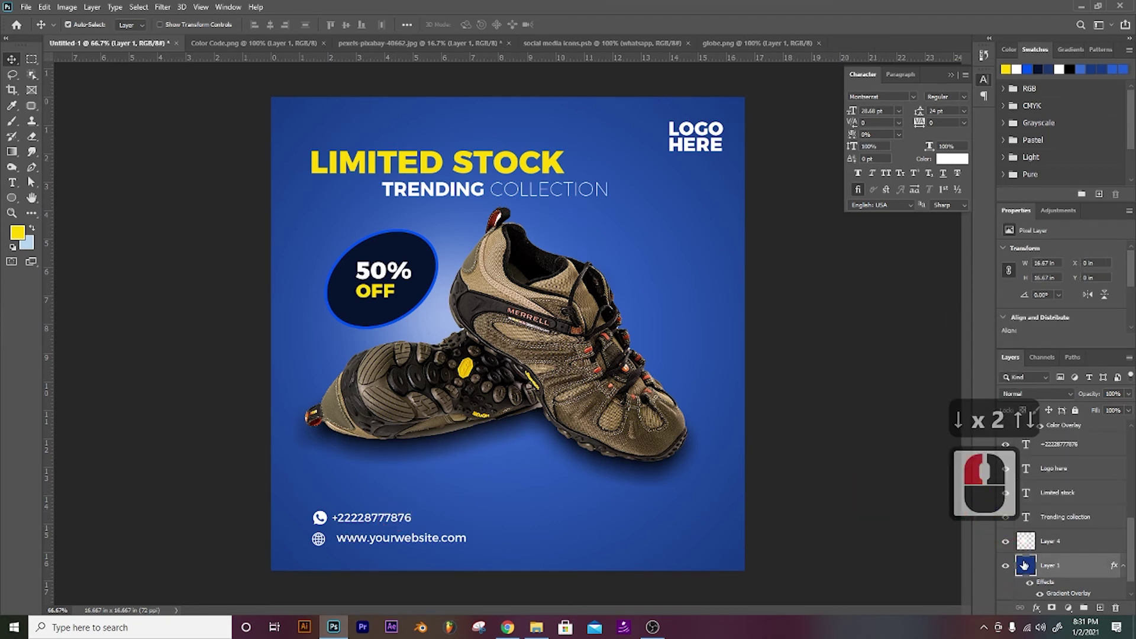
{"action": "left_click", "coordinate": [390, 518], "text": "ctrl"}
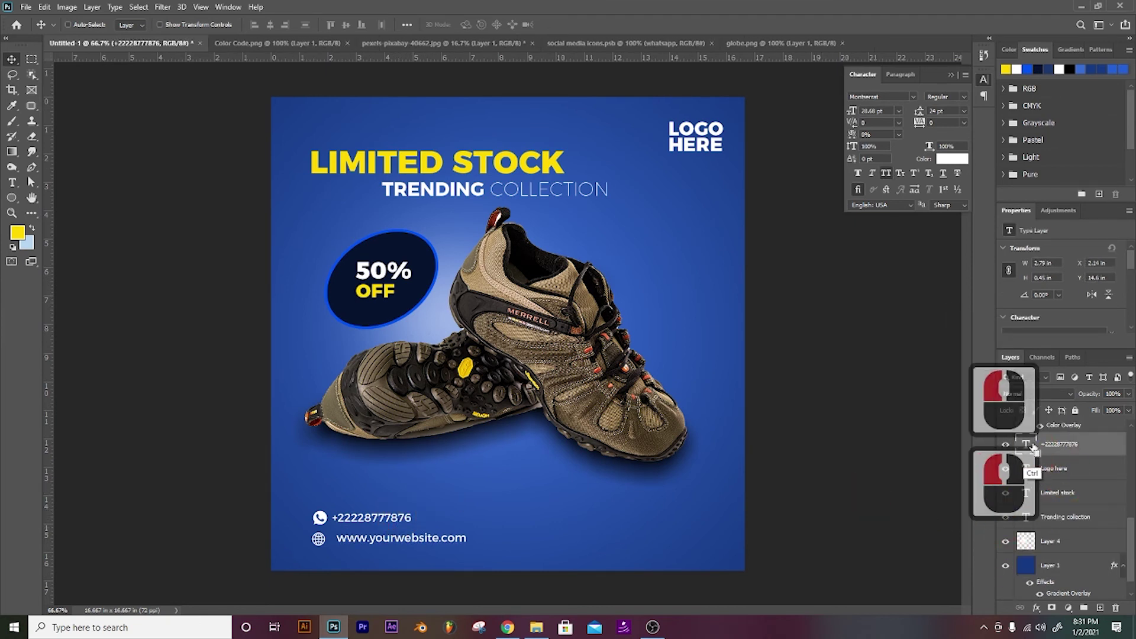
{"action": "left_click", "coordinate": [376, 537], "text": "ctrl"}
{"action": "left_click", "coordinate": [255, 24]}
{"action": "left_click", "coordinate": [246, 86]}
{"action": "key", "text": "ctrl+d"}
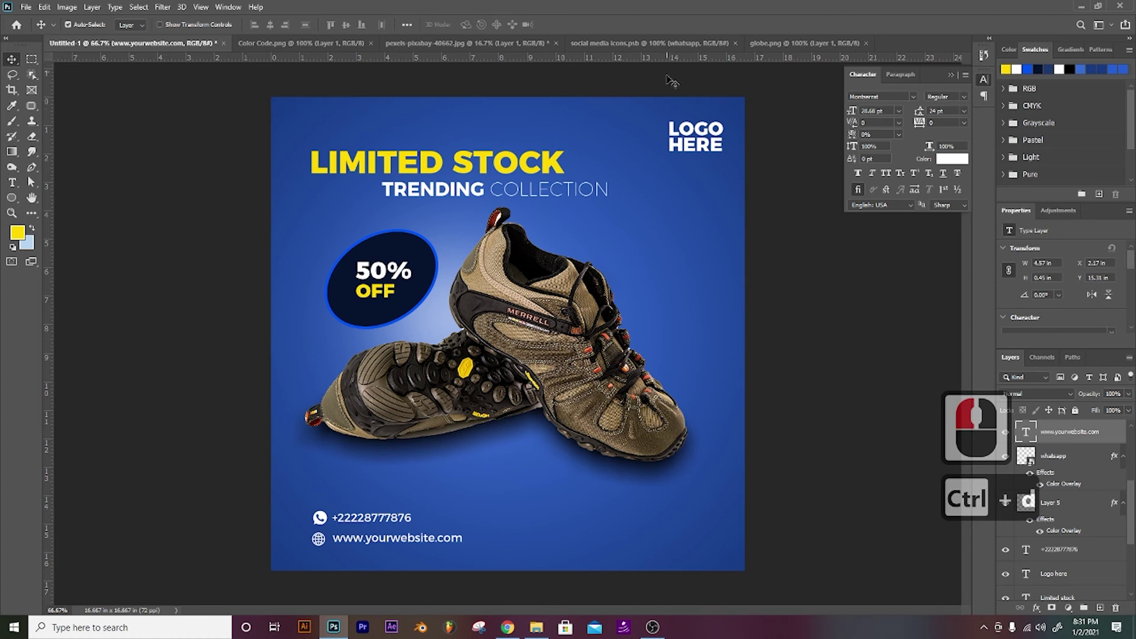
{"action": "left_click", "coordinate": [644, 43]}
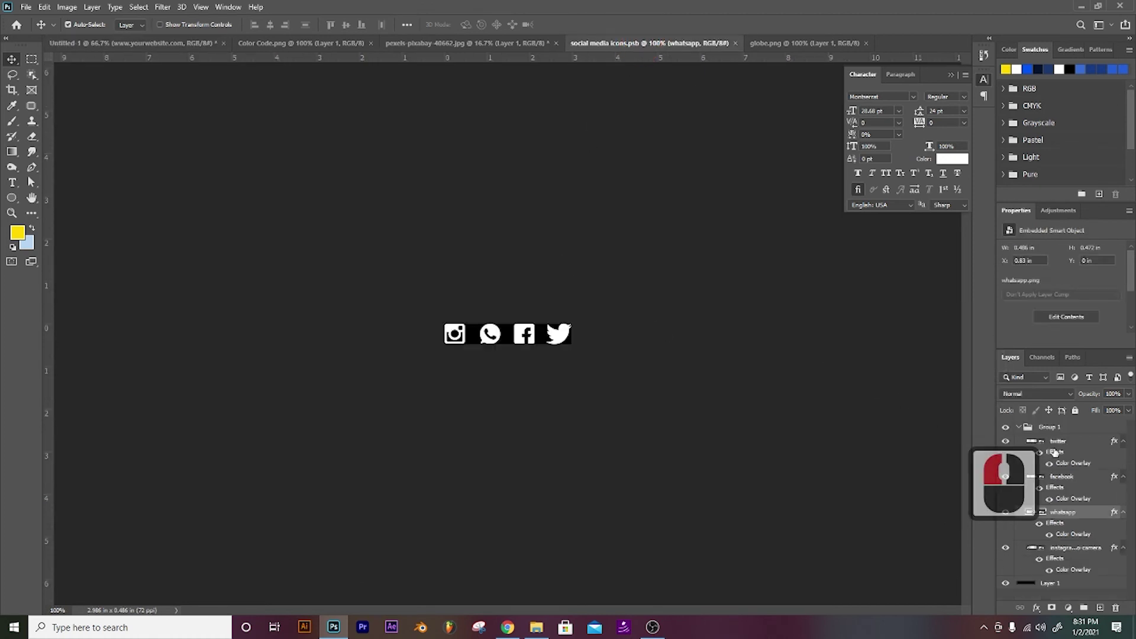
Step: Bring the white Instagram, Facebook and Twitter icons into the ad, without WhatsApp or the black backing
{"action": "left_click", "coordinate": [493, 333]}
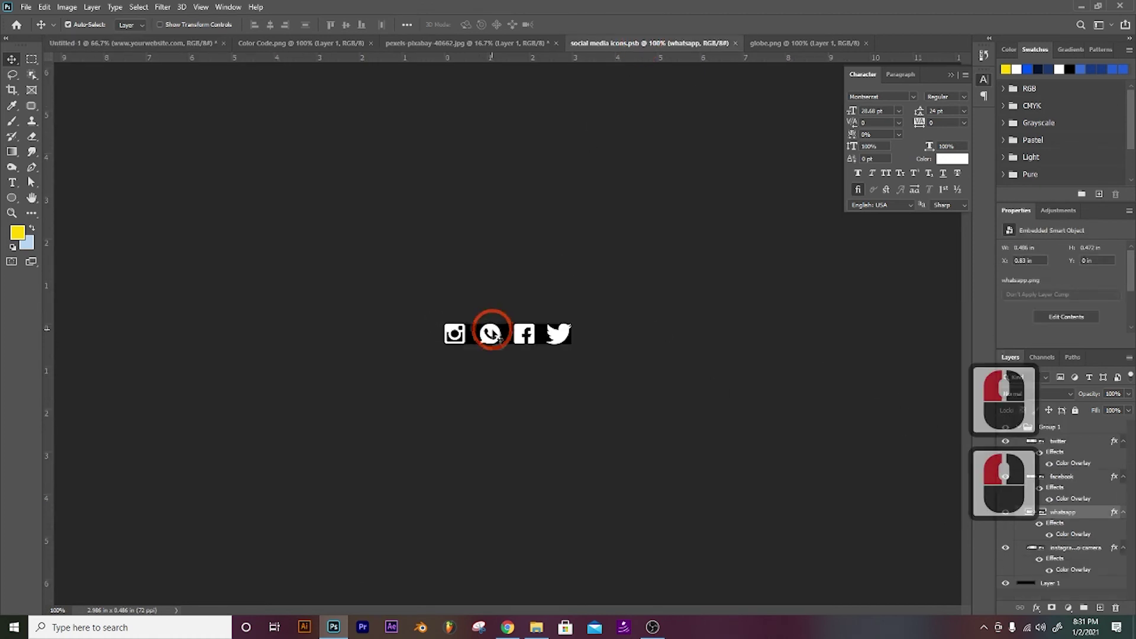
{"action": "key", "text": "Delete"}
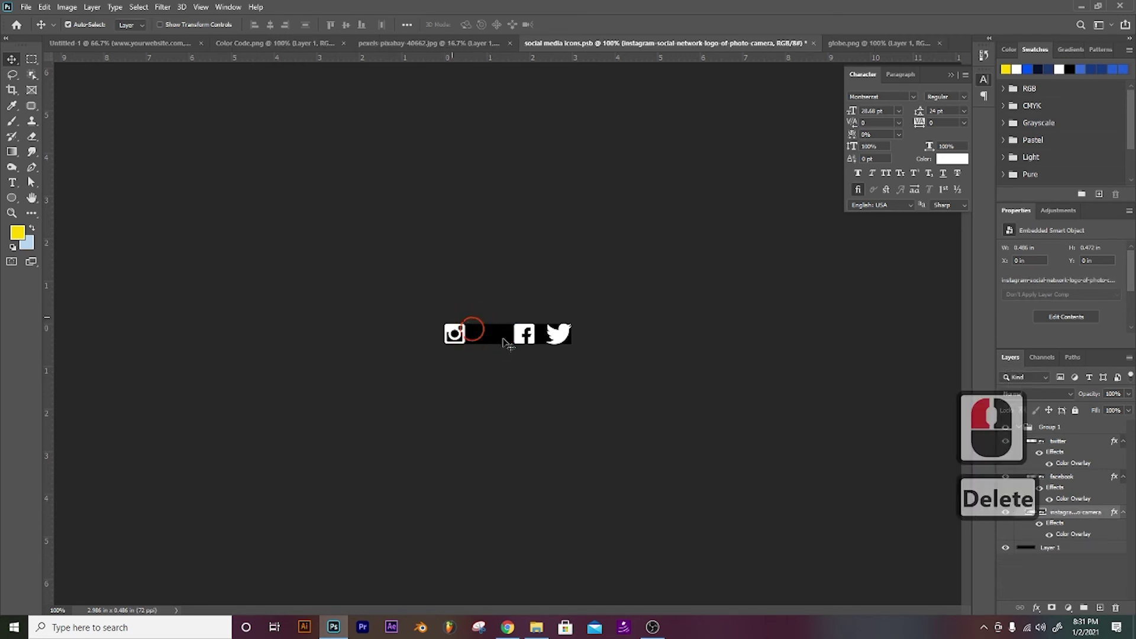
{"action": "left_click", "coordinate": [600, 354]}
{"action": "left_click_drag", "start_coordinate": [506, 327], "coordinate": [591, 503]}
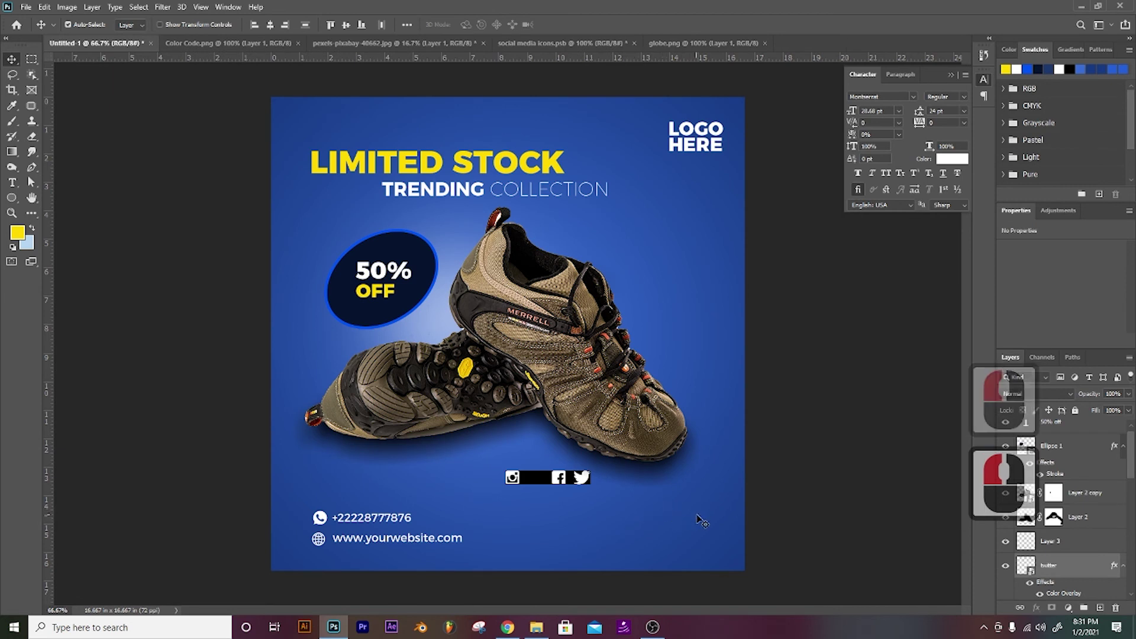
{"action": "key", "text": "Delete"}
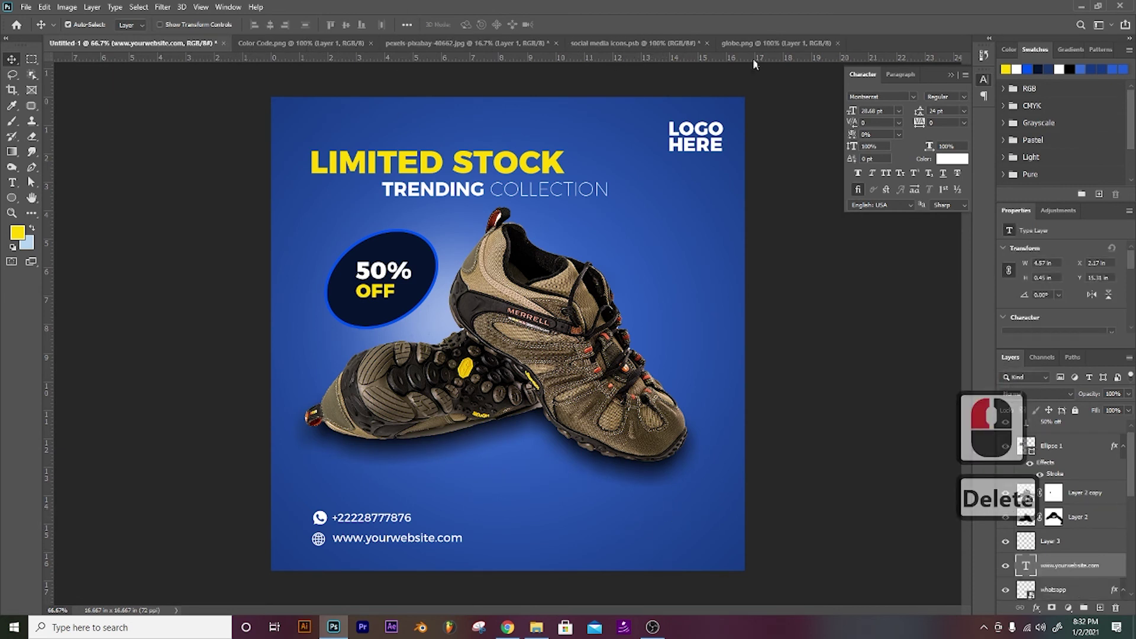
{"action": "left_click", "coordinate": [634, 41]}
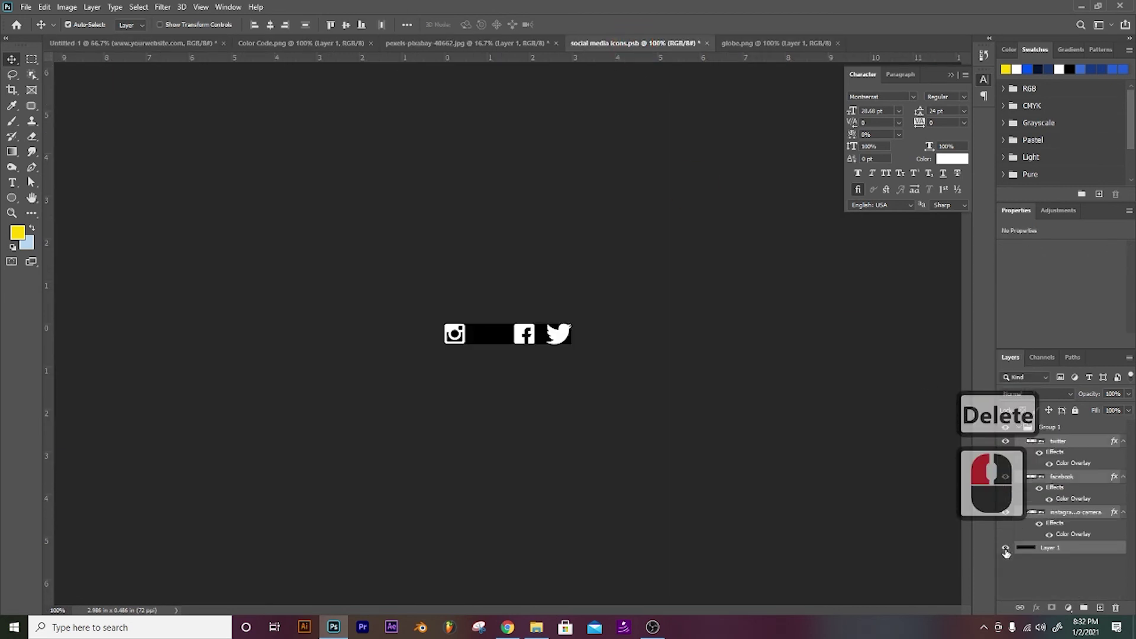
{"action": "left_click", "coordinate": [1006, 546]}
{"action": "left_click_drag", "start_coordinate": [519, 332], "coordinate": [579, 521]}
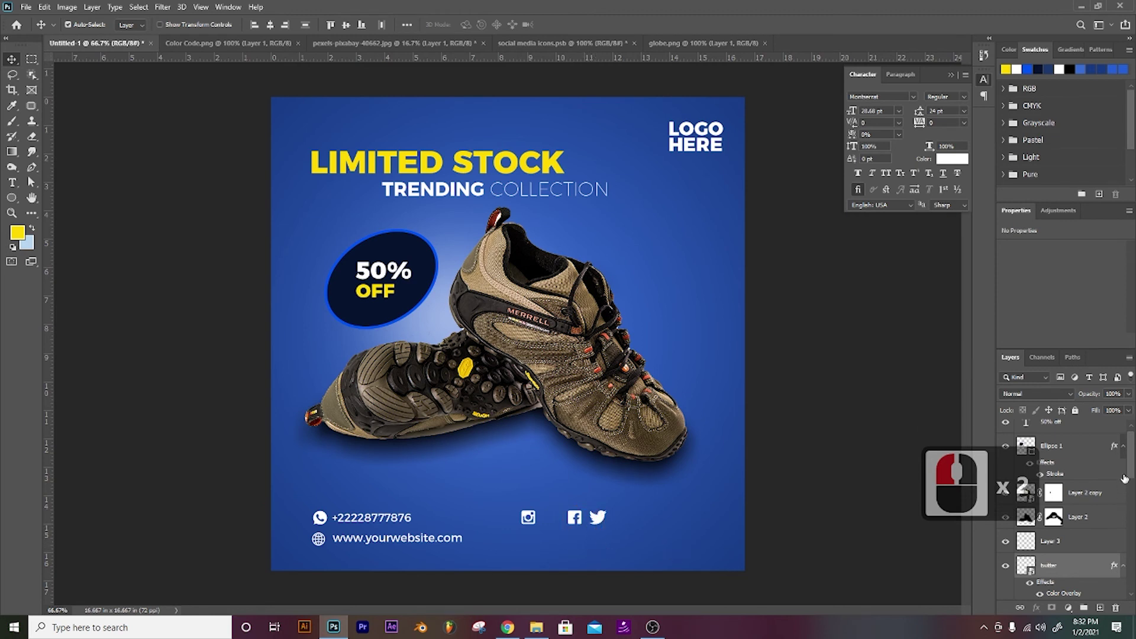
{"action": "left_click_drag", "start_coordinate": [1124, 478], "coordinate": [1131, 496]}
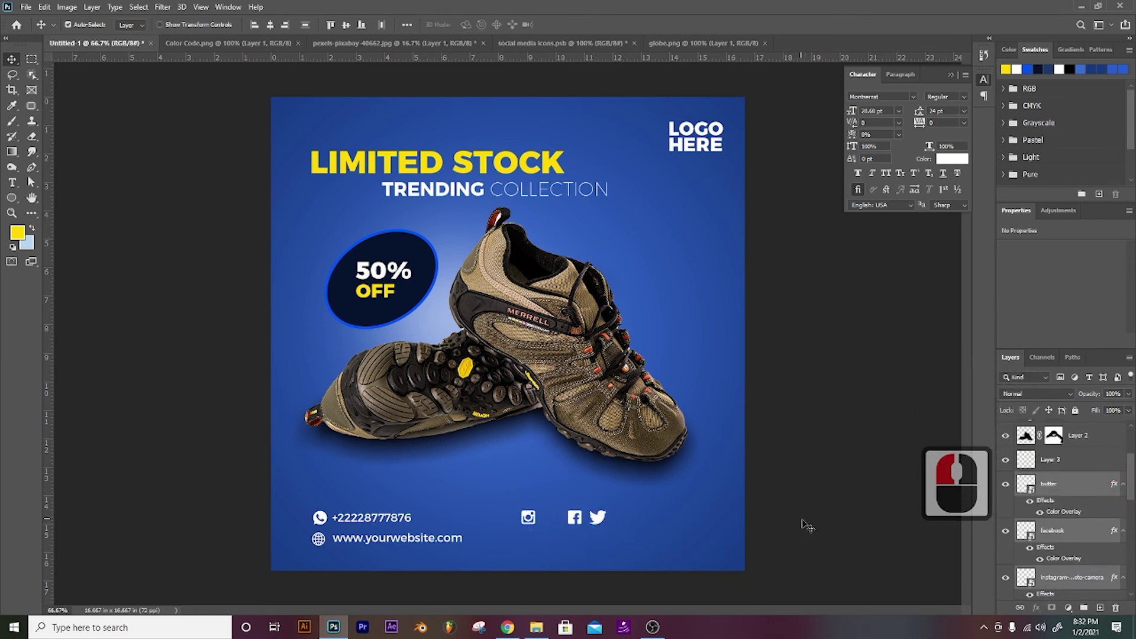
Step: Space the three social icons evenly and move them together into the bottom-right corner
{"action": "left_click", "coordinate": [527, 515]}
{"action": "key", "text": "shift+Right"}
{"action": "key", "text": "shift+Right"}
{"action": "key", "text": "shift+Right"}
{"action": "key", "text": "shift+Right"}
{"action": "key", "text": "shift+Right"}
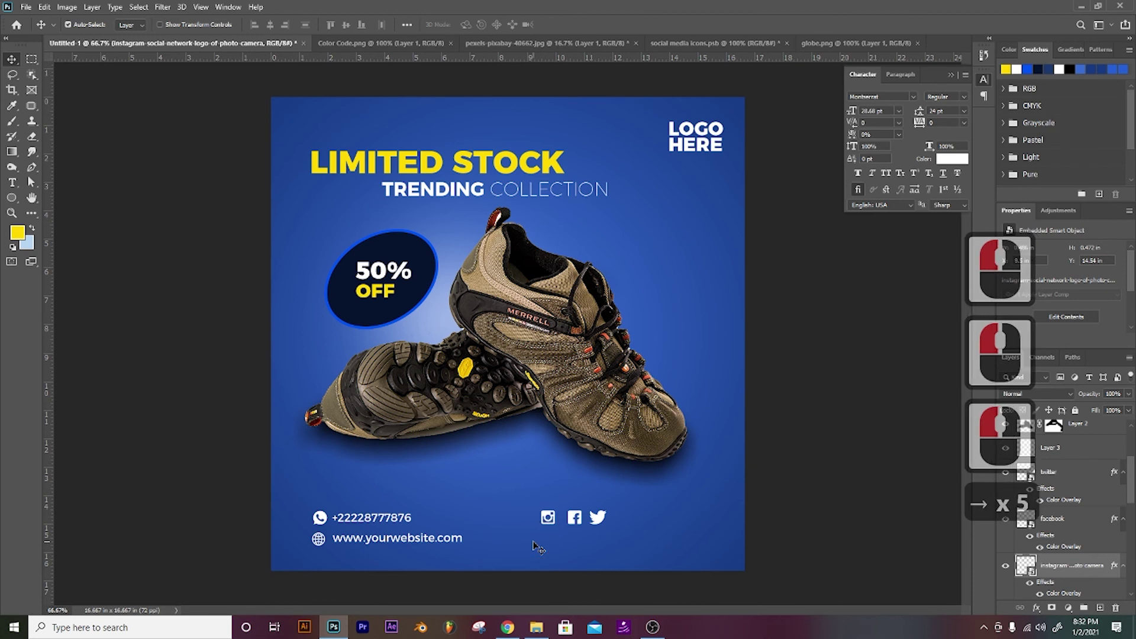
{"action": "left_click", "coordinate": [597, 522]}
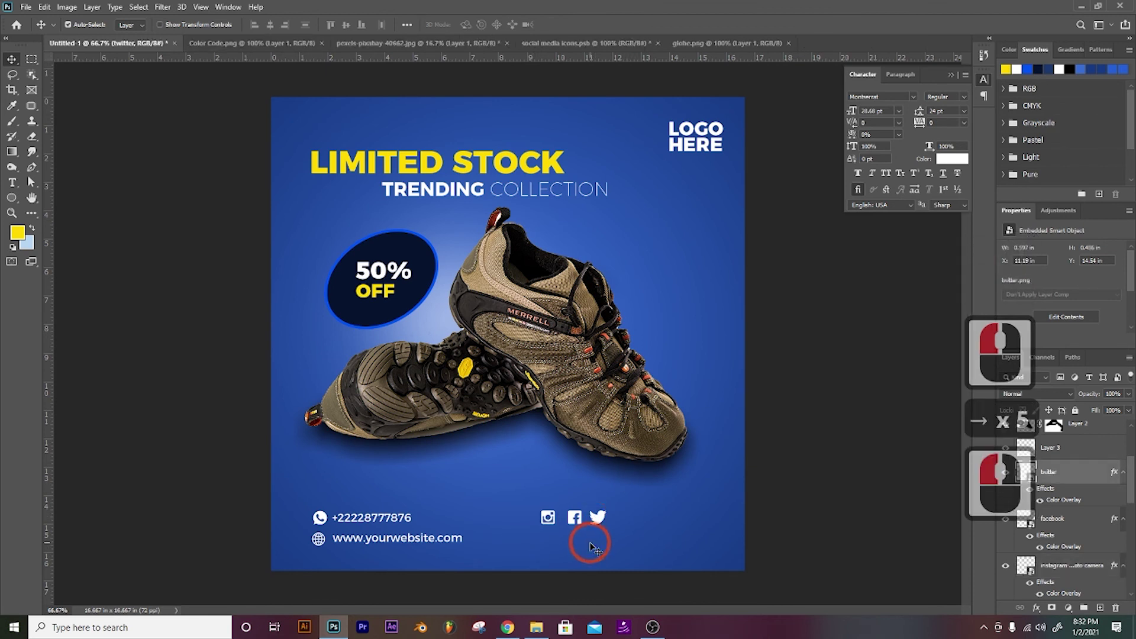
{"action": "key", "text": "shift+Right"}
{"action": "key", "text": "shift+Right"}
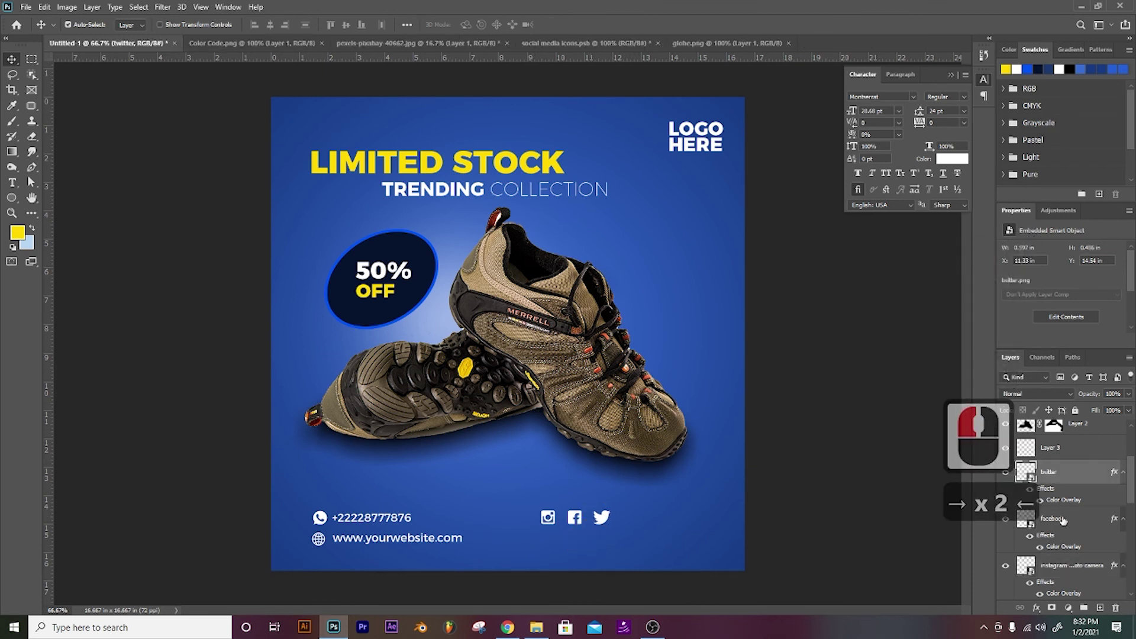
{"action": "left_click", "coordinate": [1041, 519], "text": "ctrl"}
{"action": "left_click", "coordinate": [1043, 594], "text": "ctrl"}
{"action": "key", "text": "Right"}
{"action": "key", "text": "Right"}
{"action": "key", "text": "Right"}
{"action": "key", "text": "Right"}
{"action": "key", "text": "Right"}
{"action": "key", "text": "Right"}
{"action": "key", "text": "Right"}
{"action": "key", "text": "Right"}
{"action": "key", "text": "Right"}
{"action": "key", "text": "Right"}
{"action": "key", "text": "Right"}
{"action": "key", "text": "Right"}
{"action": "key", "text": "Right"}
{"action": "key", "text": "Right"}
{"action": "key", "text": "Right"}
{"action": "key", "text": "Right"}
{"action": "key", "text": "Right"}
{"action": "key", "text": "Right"}
{"action": "key", "text": "Right"}
{"action": "key", "text": "Right"}
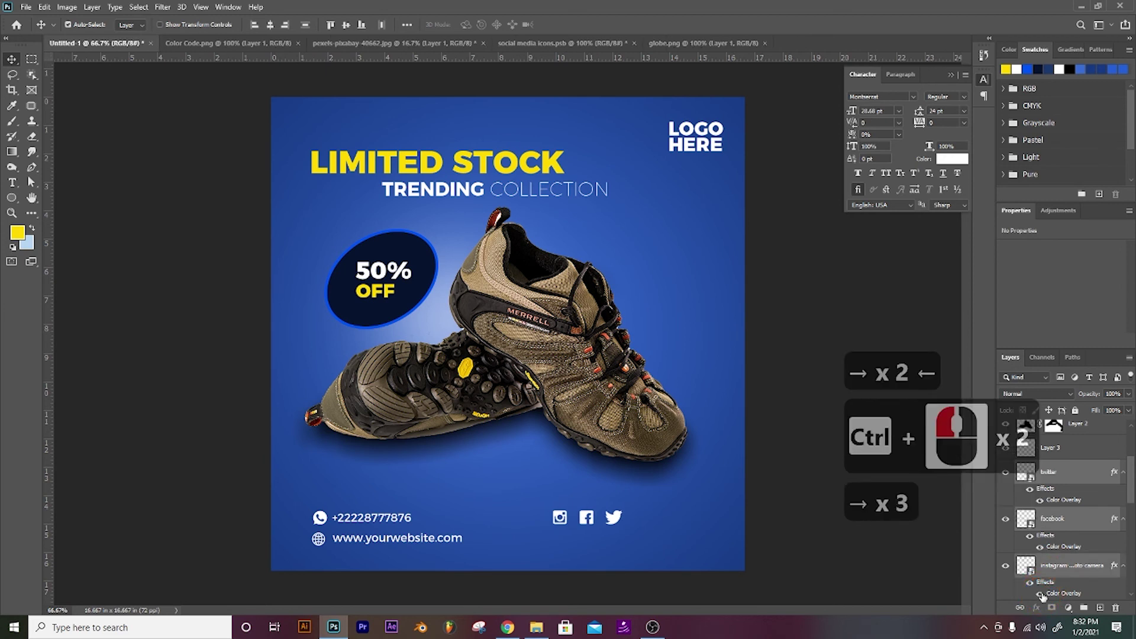
{"action": "key", "text": "Down"}
{"action": "key", "text": "shift+Down"}
{"action": "key", "text": "shift+Right"}
{"action": "key", "text": "shift+Right"}
{"action": "key", "text": "shift+Right"}
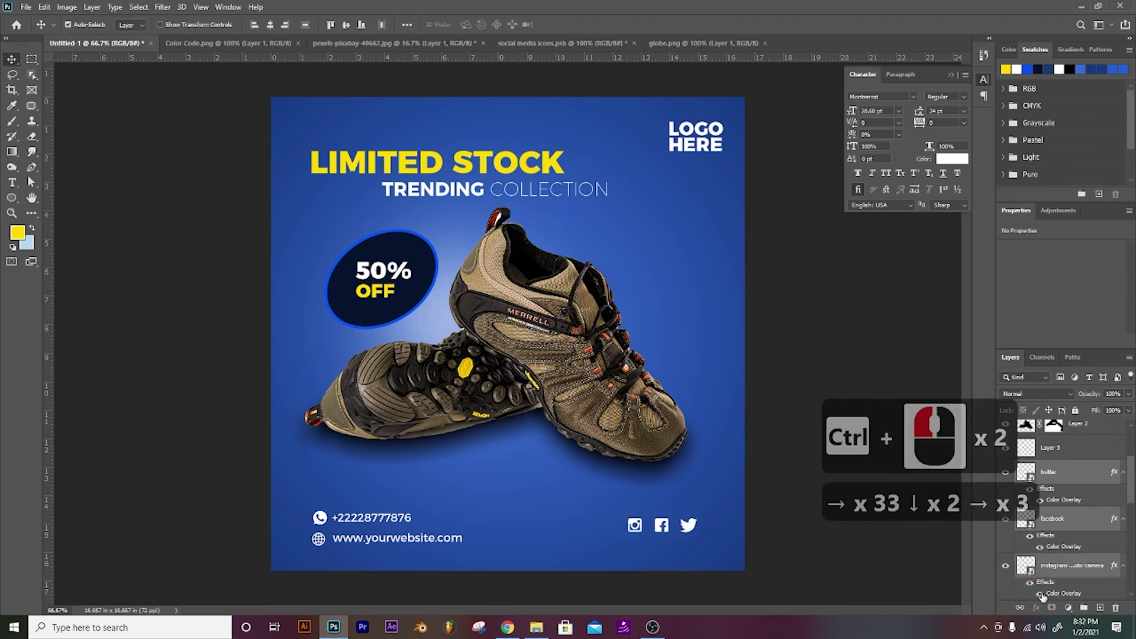
{"action": "key", "text": "shift+Down"}
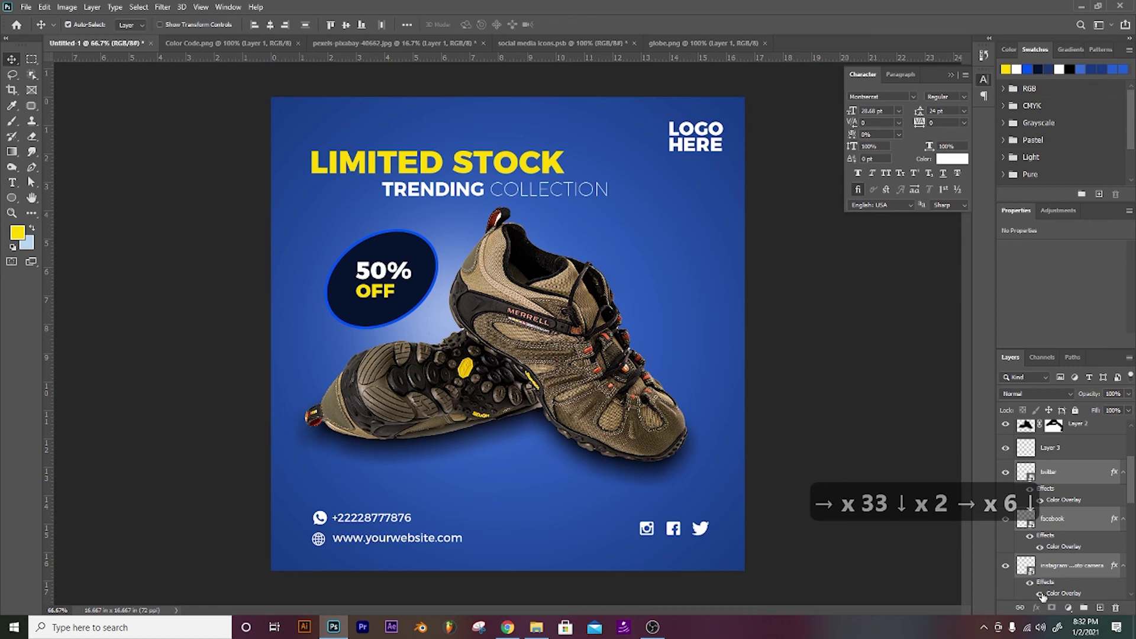
Step: Close the globe, social media icons, shoe photo and Color Code tabs without saving
{"action": "left_click", "coordinate": [751, 44]}
{"action": "left_click", "coordinate": [758, 45]}
{"action": "left_click", "coordinate": [764, 43]}
{"action": "left_click", "coordinate": [634, 43]}
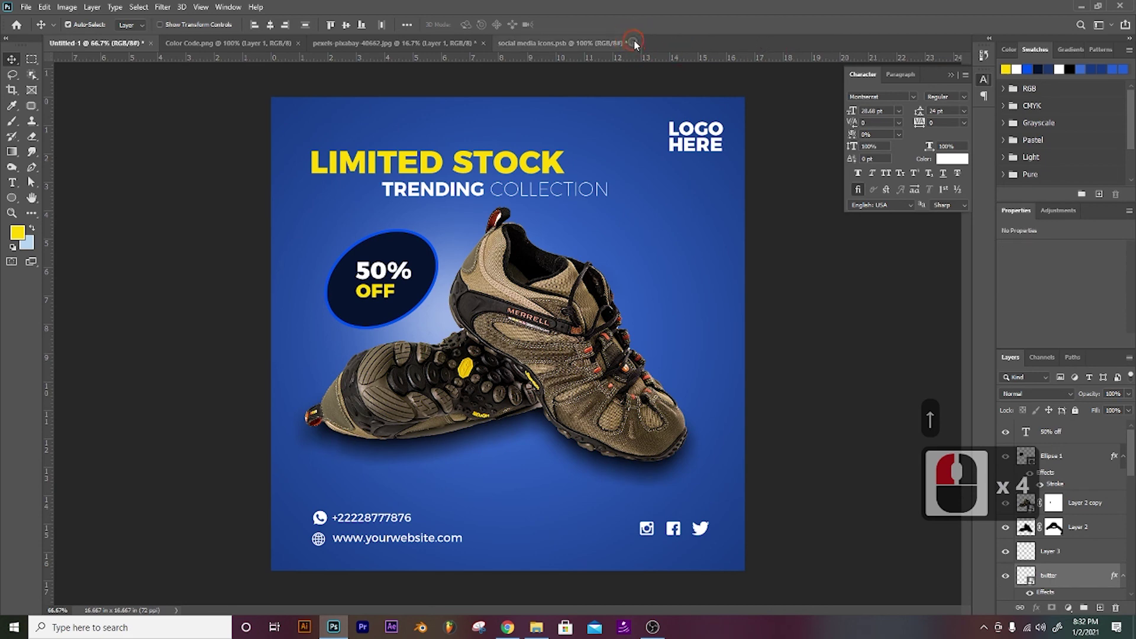
{"action": "left_click", "coordinate": [556, 231]}
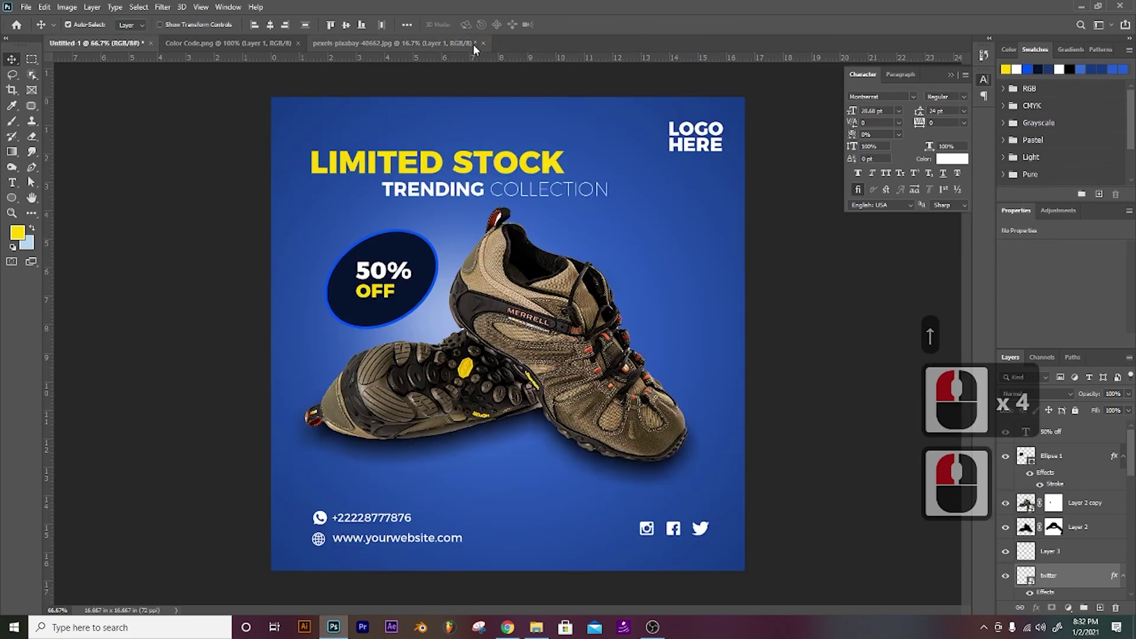
{"action": "left_click", "coordinate": [473, 44]}
{"action": "left_click", "coordinate": [484, 45]}
{"action": "left_click", "coordinate": [564, 233]}
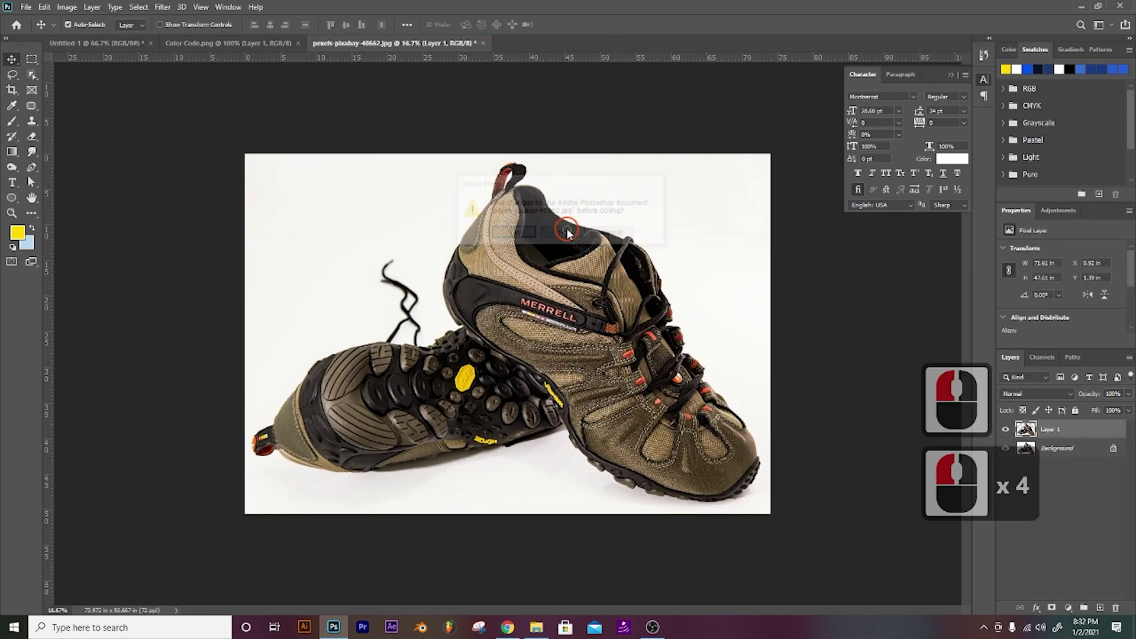
{"action": "left_click", "coordinate": [288, 43]}
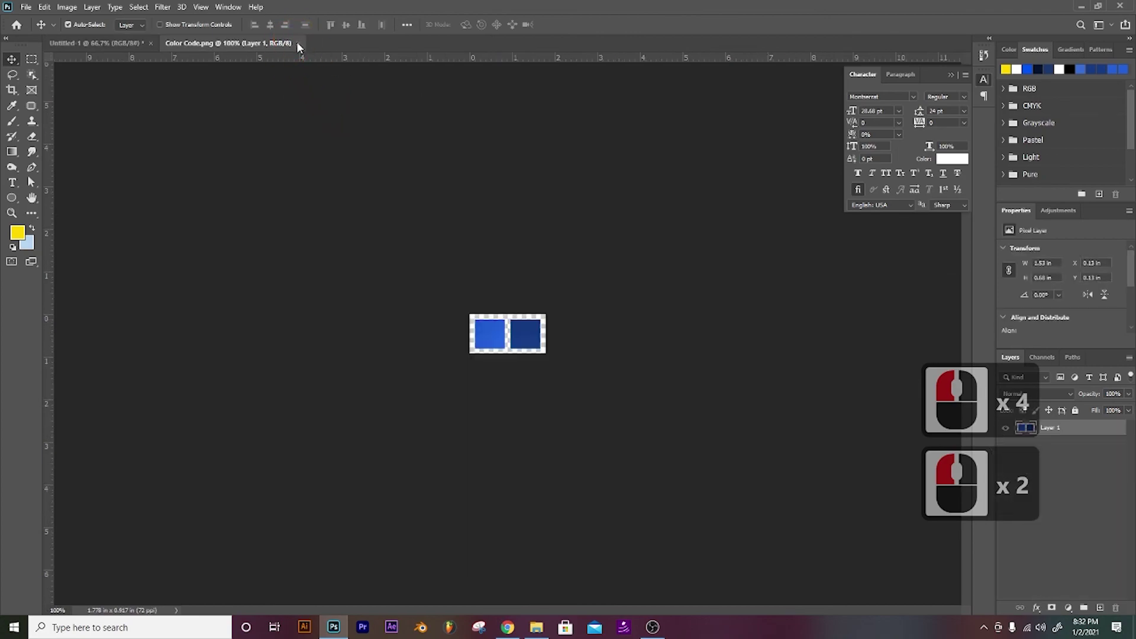
{"action": "left_click", "coordinate": [297, 43]}
Step: Open the Geometric Shapes file from the Shoes Poster folder
{"action": "key", "text": "ctrl+o"}
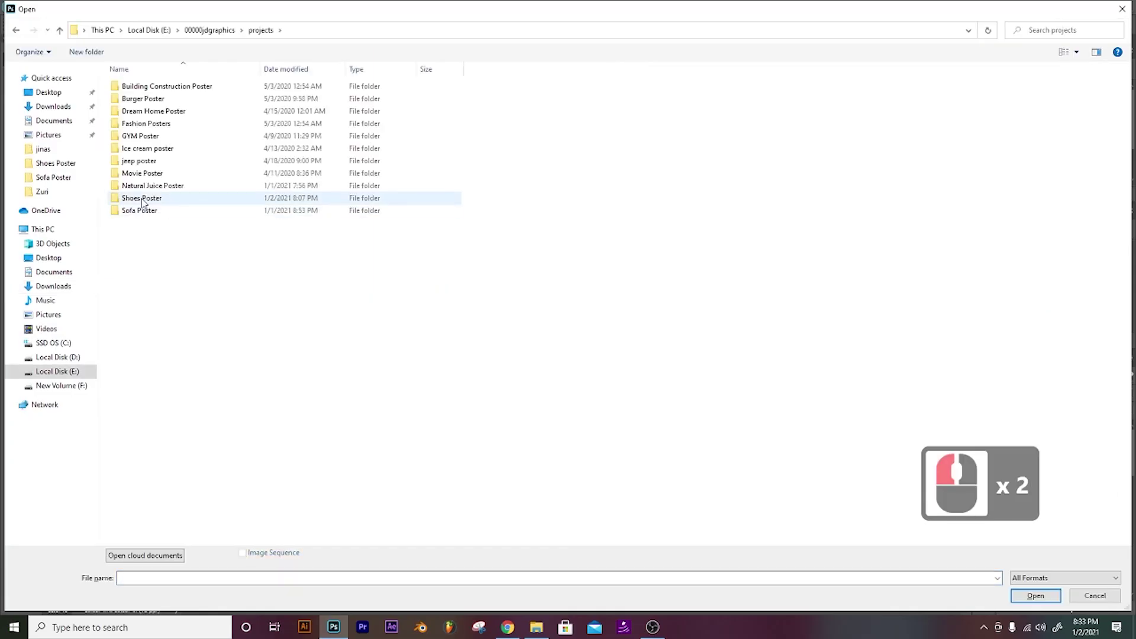
{"action": "double_click", "coordinate": [133, 199]}
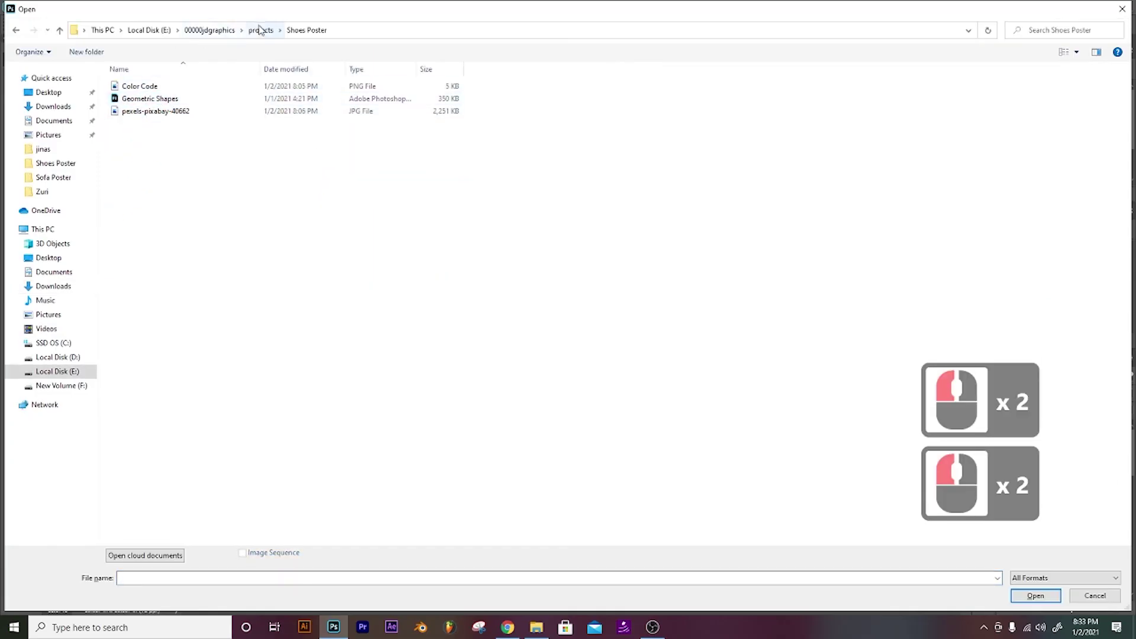
{"action": "left_click", "coordinate": [177, 98]}
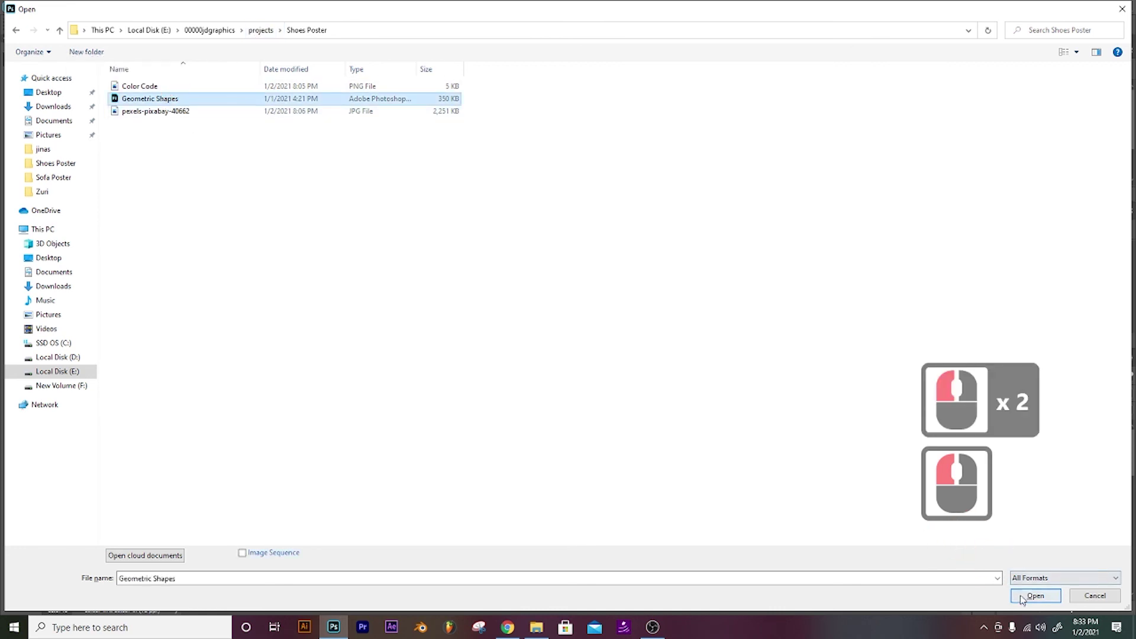
{"action": "left_click", "coordinate": [1034, 595]}
Step: Place the small stepped grid shape near the shoe ad's top right
{"action": "left_click", "coordinate": [536, 213]}
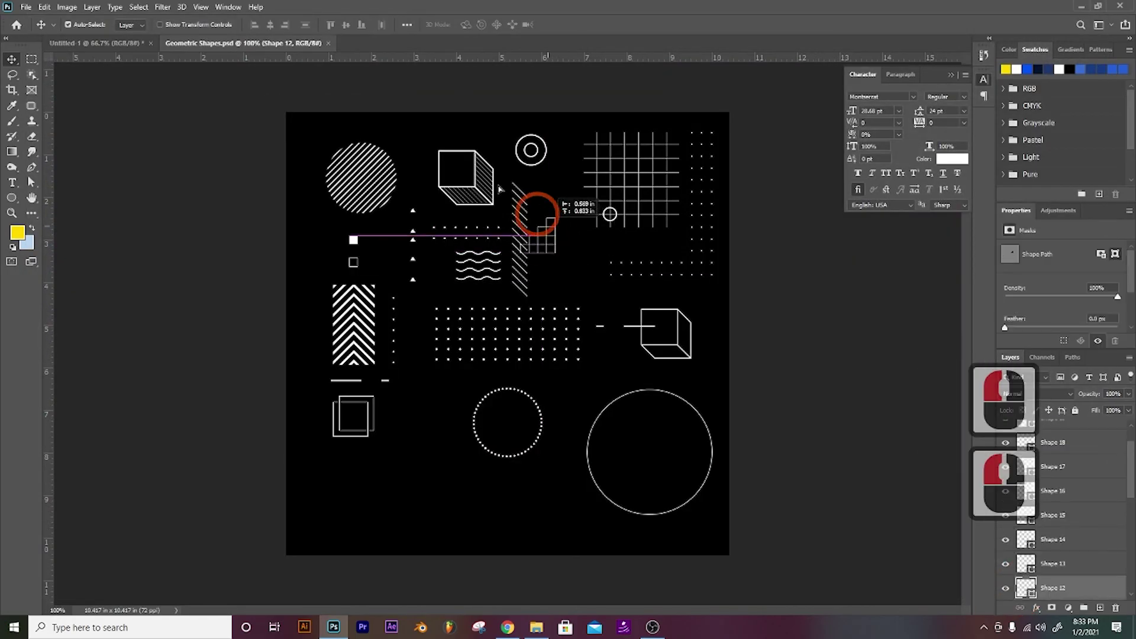
{"action": "key", "text": "ctrl+Tab"}
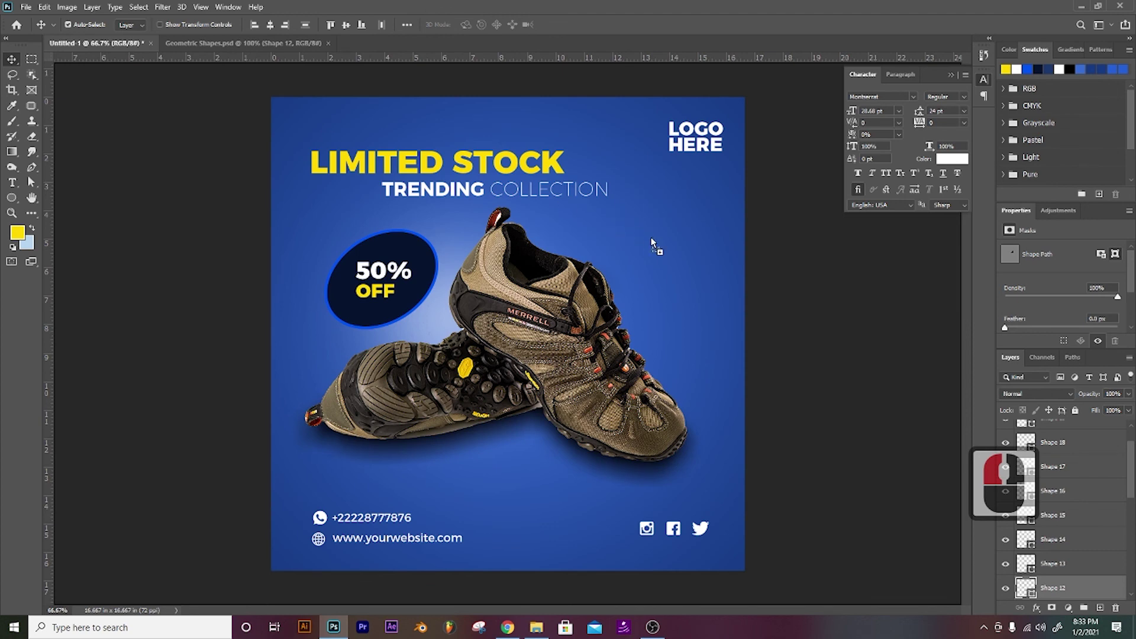
{"action": "left_click_drag", "start_coordinate": [651, 242], "coordinate": [652, 243]}
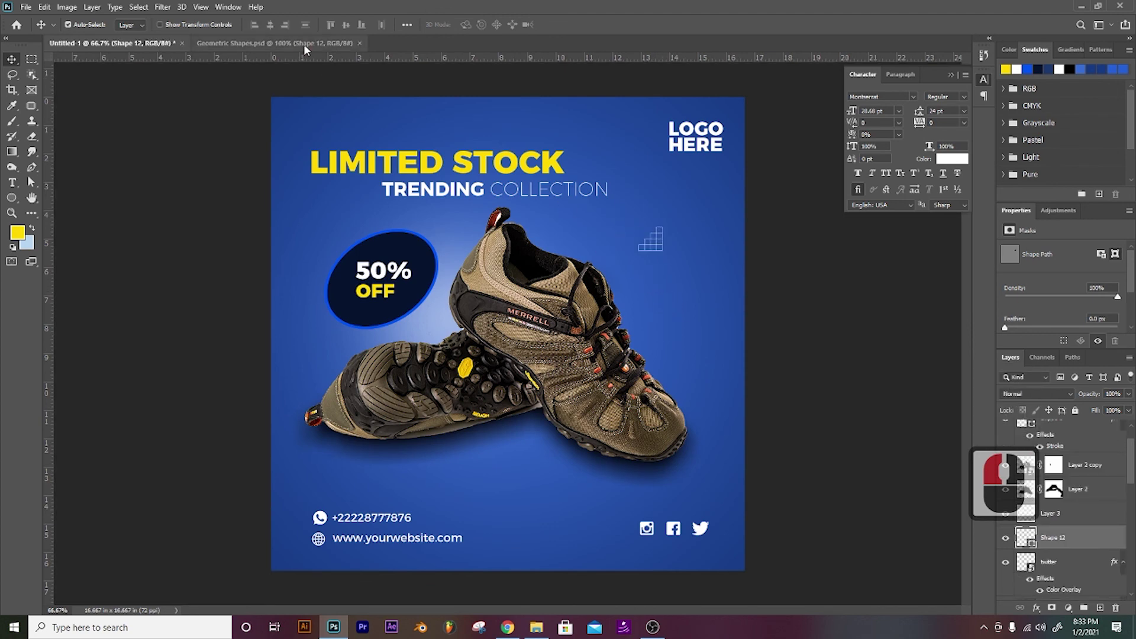
Step: Bring the wavy lines and dotted rows shapes from Geometric Shapes into the shoe ad
{"action": "left_click", "coordinate": [278, 43]}
{"action": "scroll", "coordinate": [430, 148], "scroll_direction": "up", "scroll_amount": 1}
{"action": "mouse_move", "coordinate": [430, 148]}
{"action": "left_mouse_down"}
{"action": "mouse_move", "coordinate": [438, 165]}
{"action": "mouse_move", "coordinate": [284, 65]}
{"action": "mouse_move", "coordinate": [141, 46]}
{"action": "mouse_move", "coordinate": [519, 486]}
{"action": "left_mouse_up"}
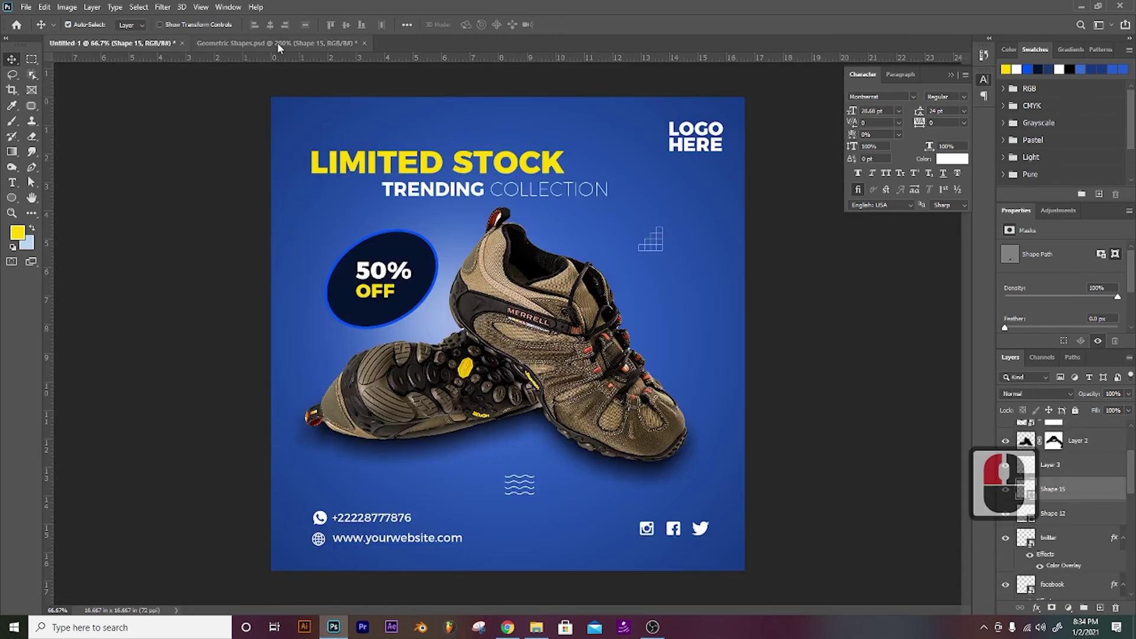
{"action": "left_click", "coordinate": [278, 43]}
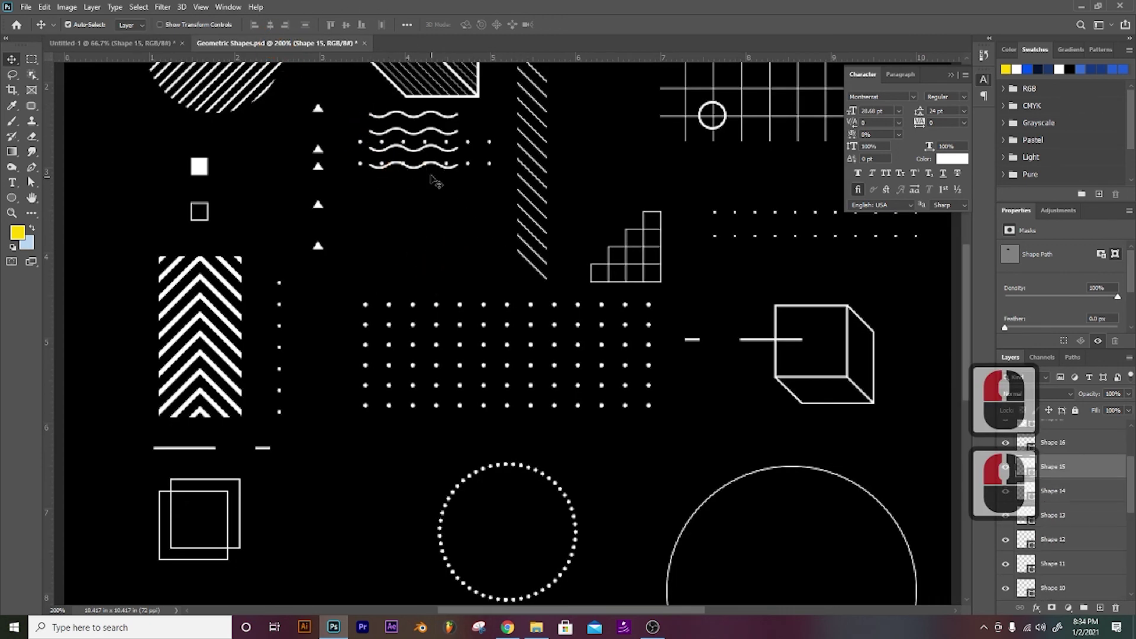
{"action": "left_click_drag", "start_coordinate": [474, 147], "coordinate": [698, 363]}
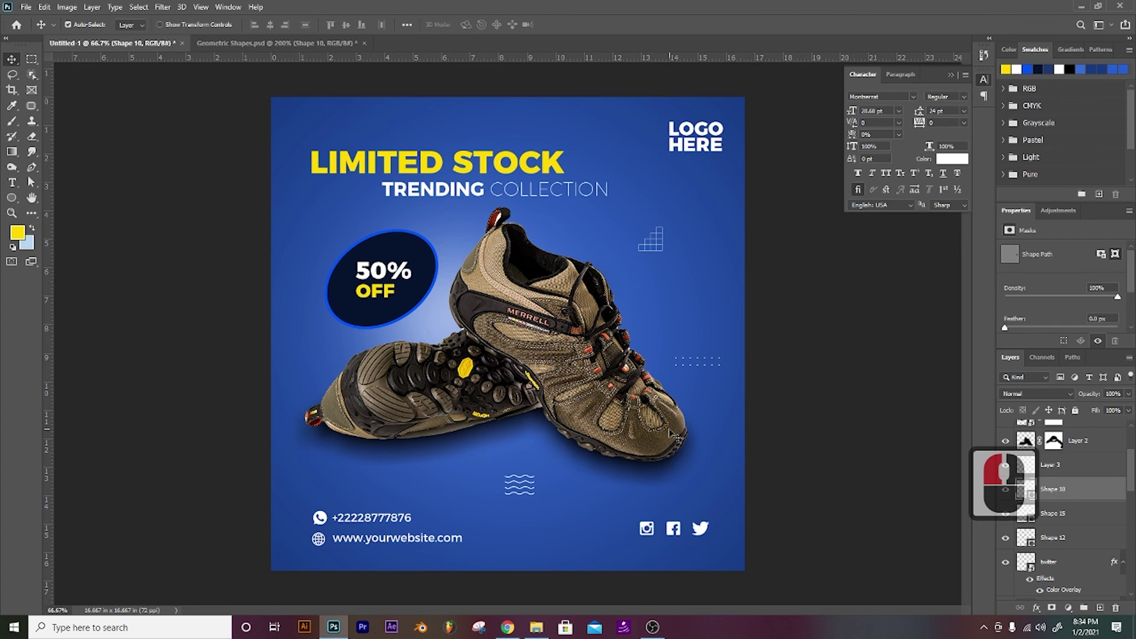
Step: Add the two small squares to the poster's left side and fit the whole poster on screen
{"action": "left_click", "coordinate": [272, 47]}
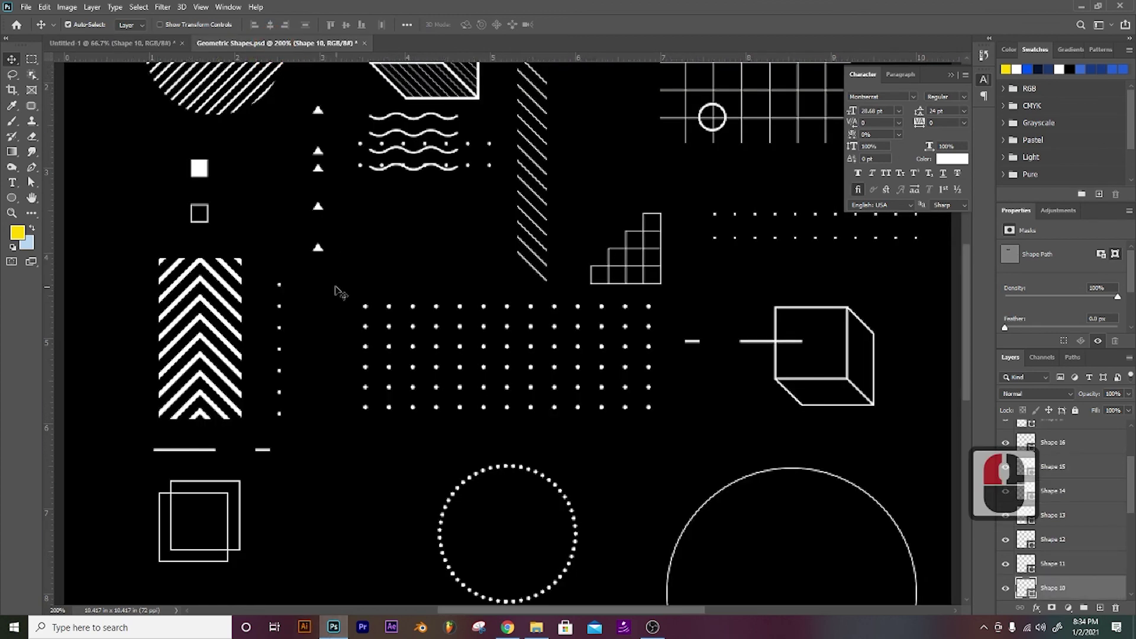
{"action": "left_click", "coordinate": [120, 52]}
{"action": "left_click", "coordinate": [225, 43]}
{"action": "left_click_drag", "start_coordinate": [204, 177], "coordinate": [309, 354]}
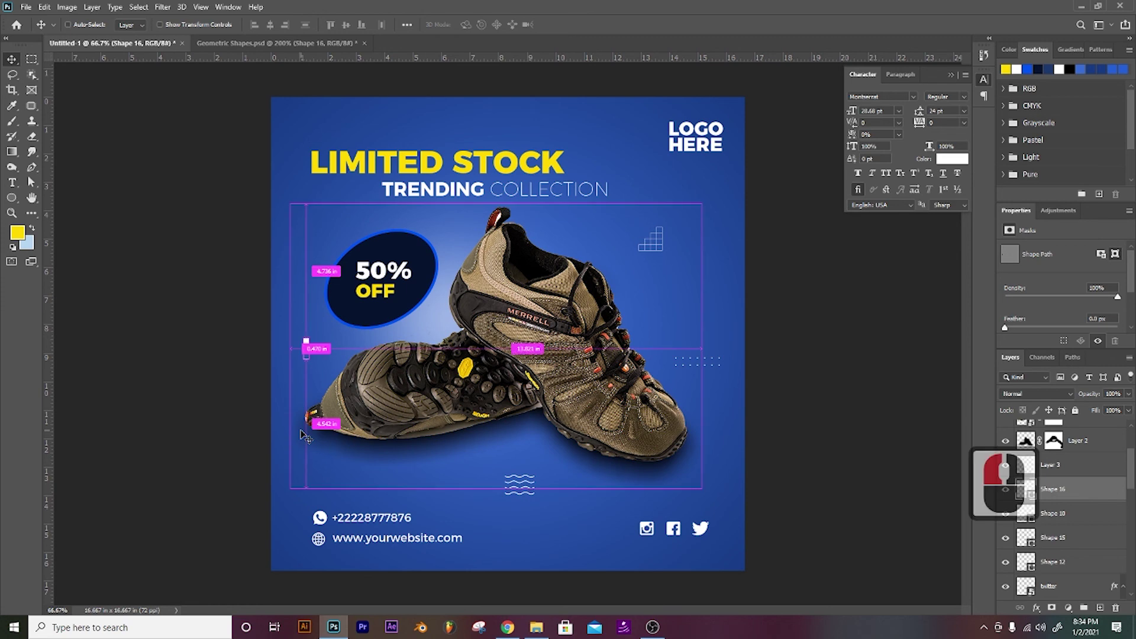
{"action": "key", "text": "ctrl+0"}
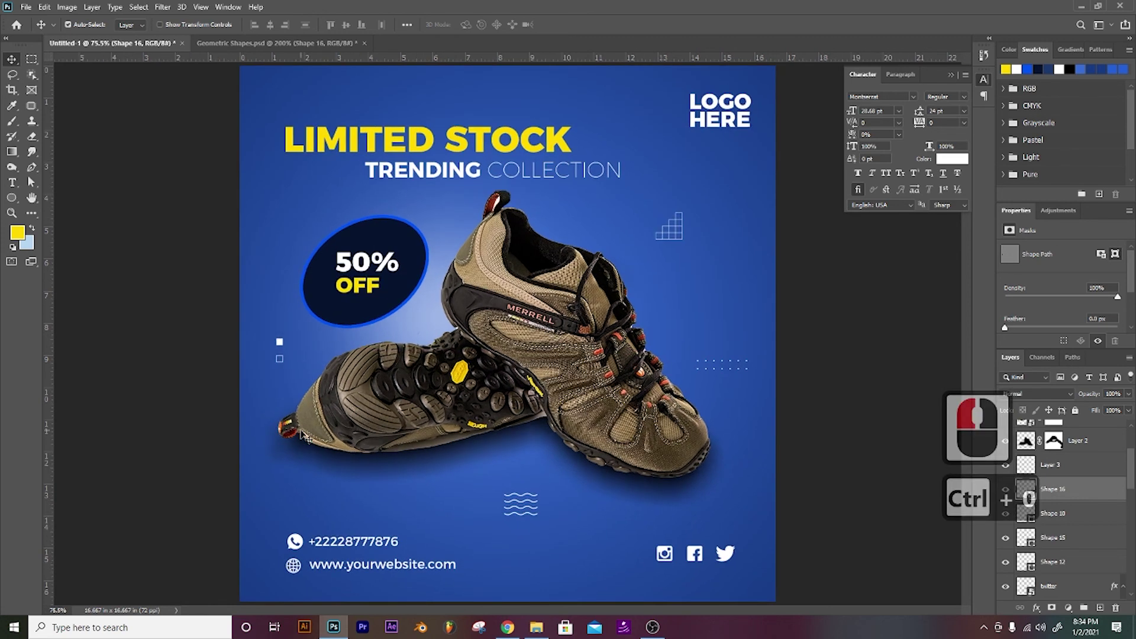